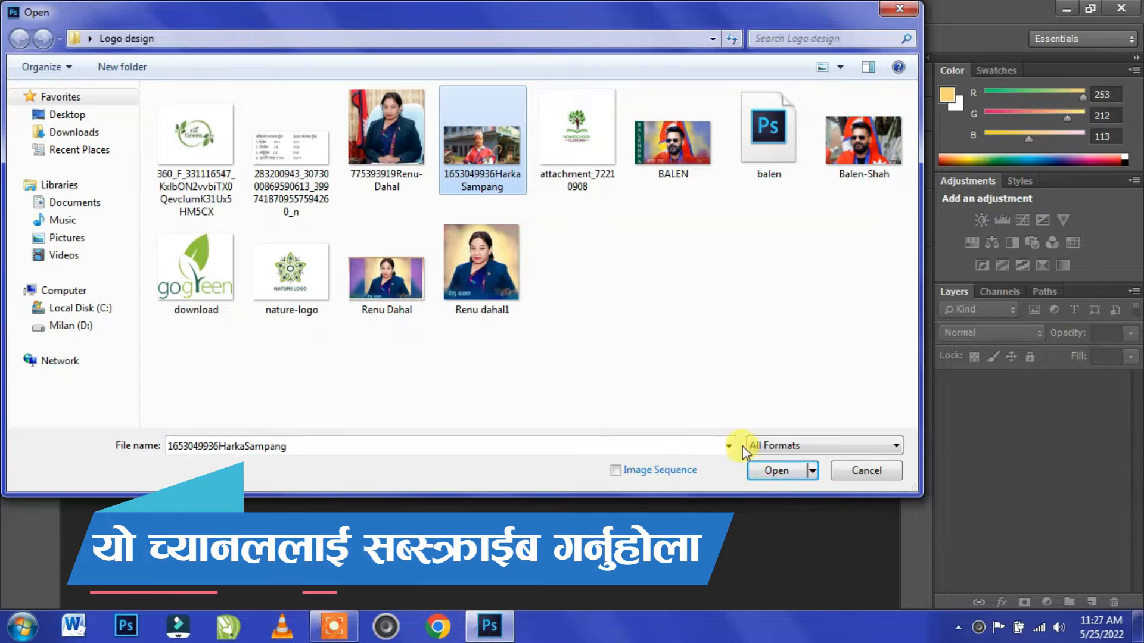
Open the selected photo of the man with the walking stick and crop away its outer left and right sides.
click(772, 472)
drag(522, 60, 541, 55)
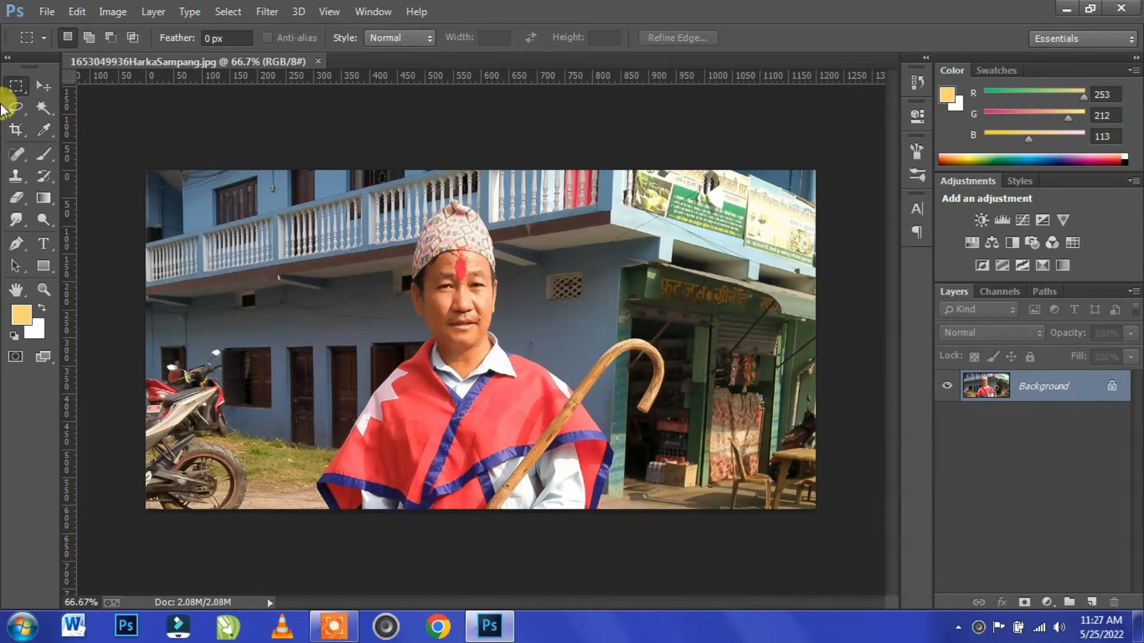
click(16, 129)
drag(802, 340, 712, 345)
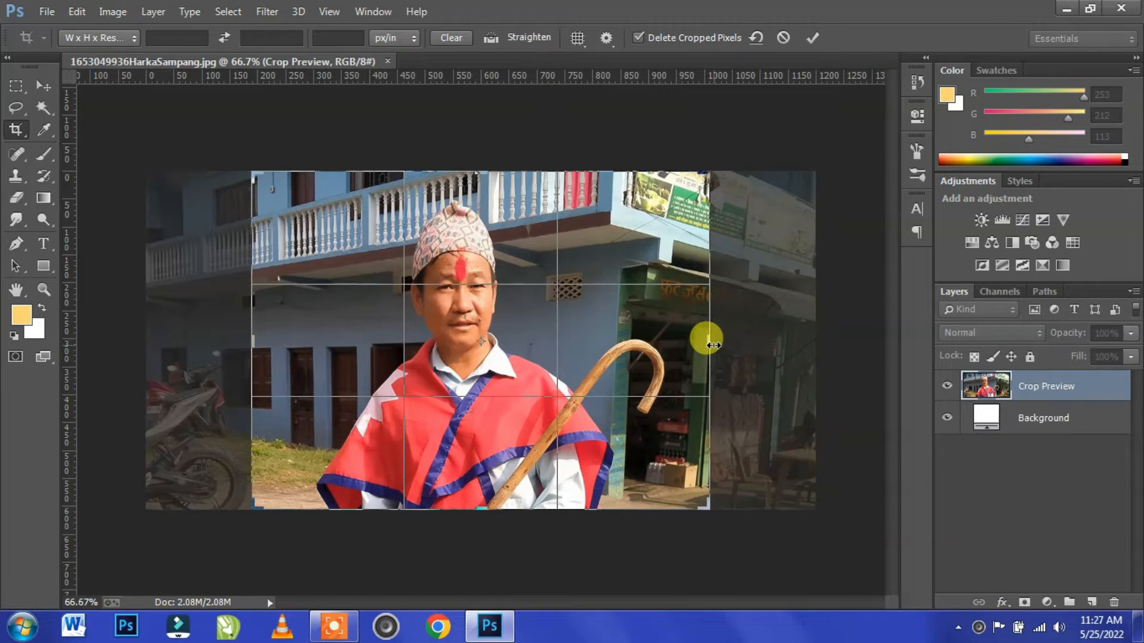
key(Return)
click(34, 93)
Resize the image to a width of 2000 pixels at a resolution of 300 pixels/inch.
click(115, 13)
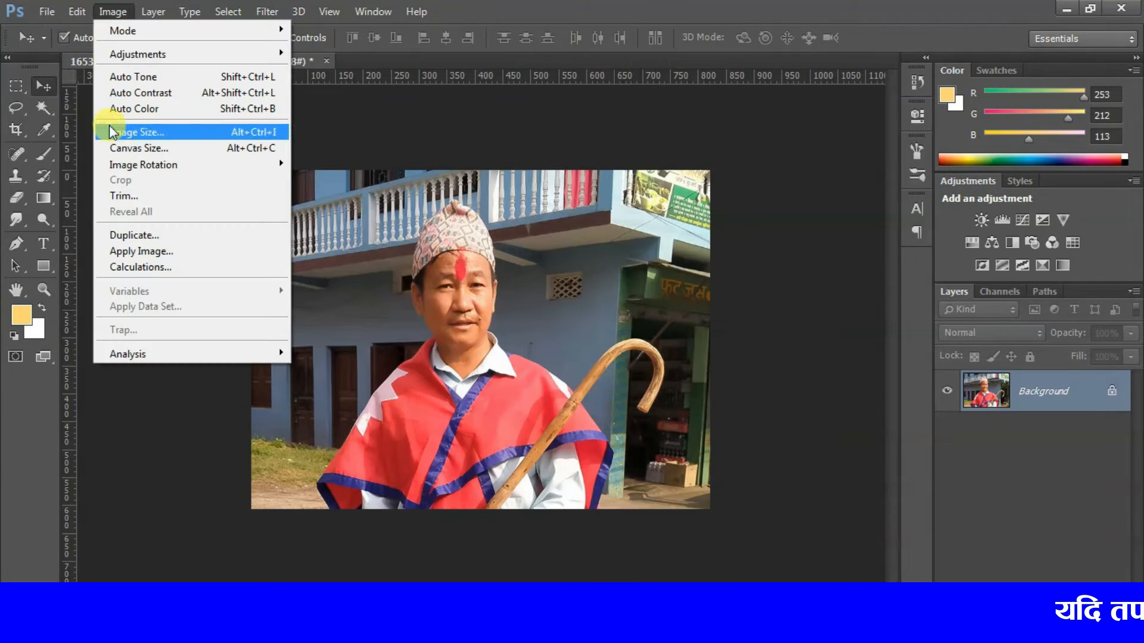
click(153, 131)
text(300)
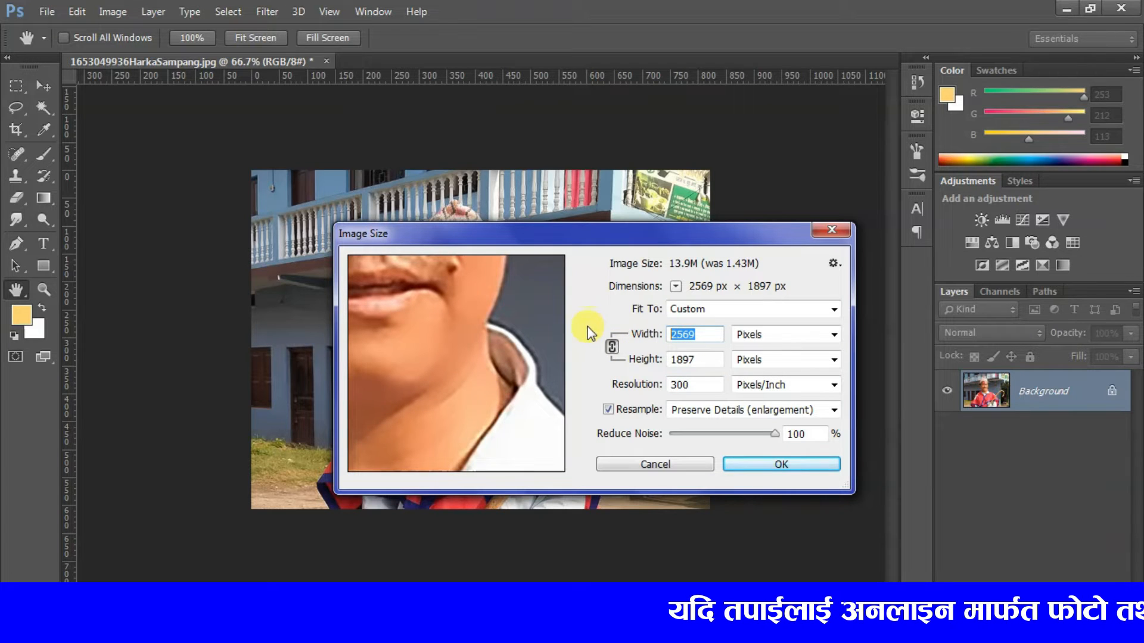
text(2000)
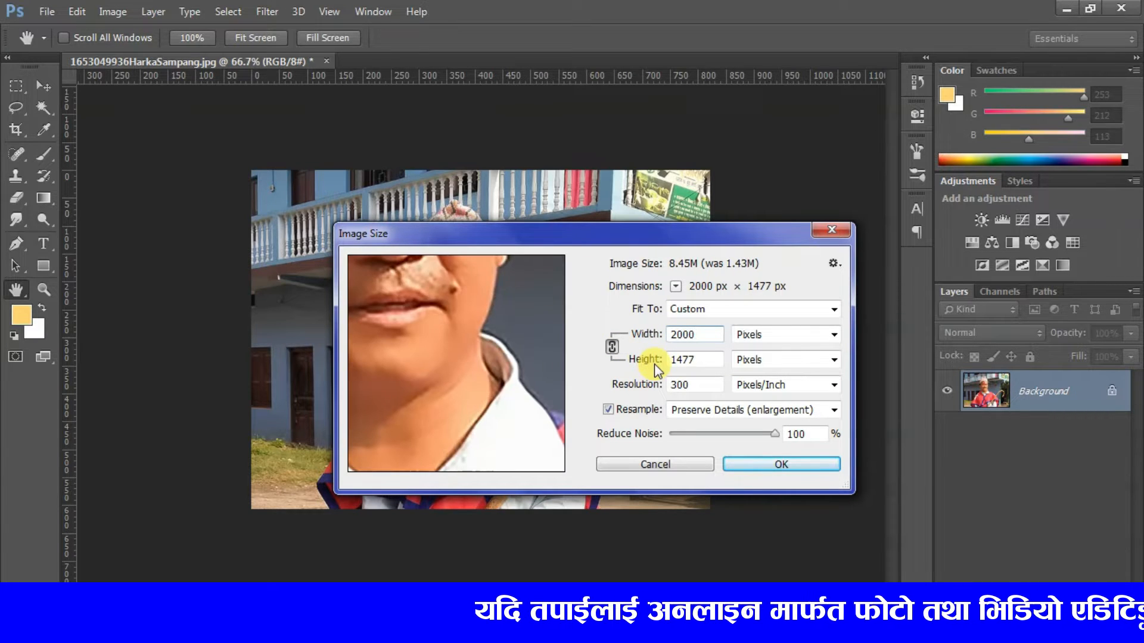
click(777, 467)
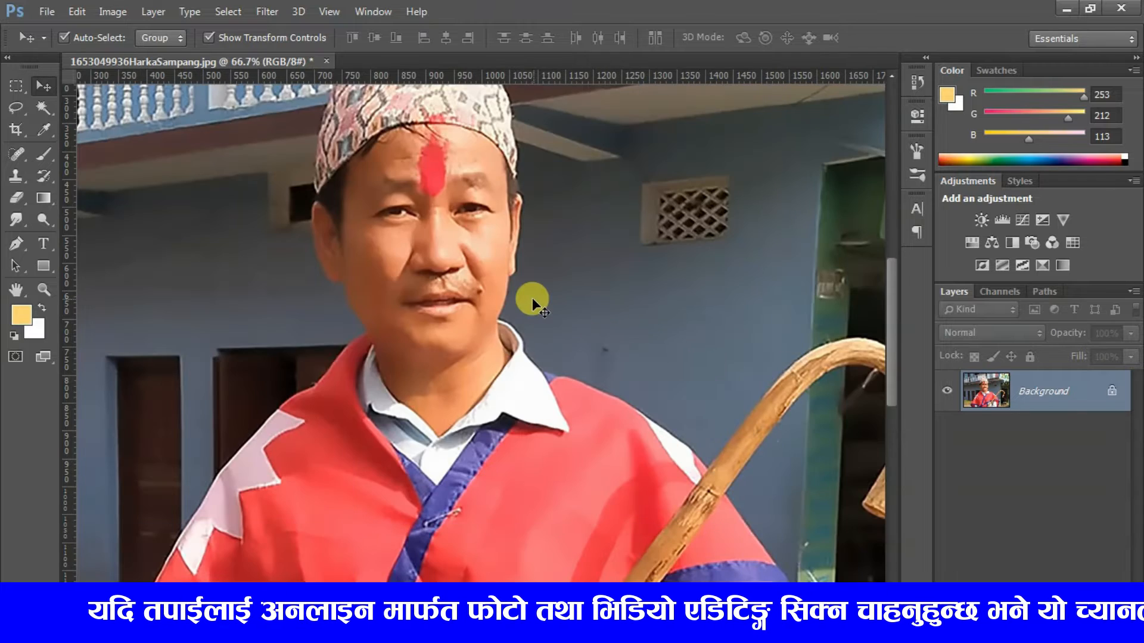
Duplicate the Background layer under the default name.
scroll(531, 298, down, 7)
right_click(1035, 399)
click(1006, 417)
click(712, 187)
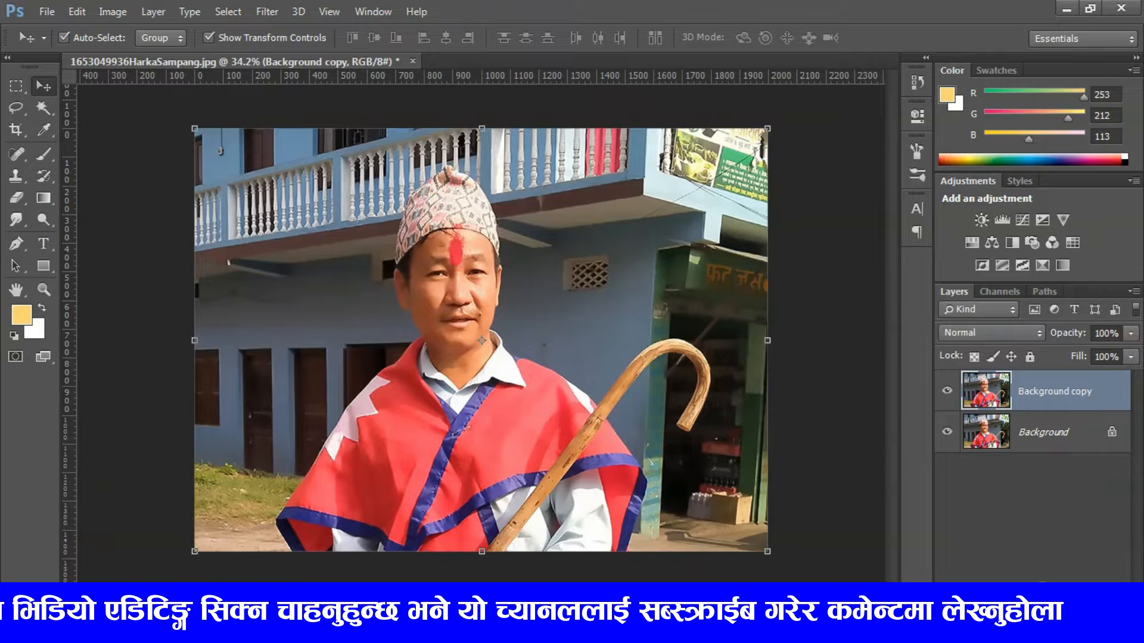
click(1043, 598)
click(940, 536)
Start the Camera Raw filter on the background copy and set Vibrance to +75 and Temperature to -11.
click(269, 12)
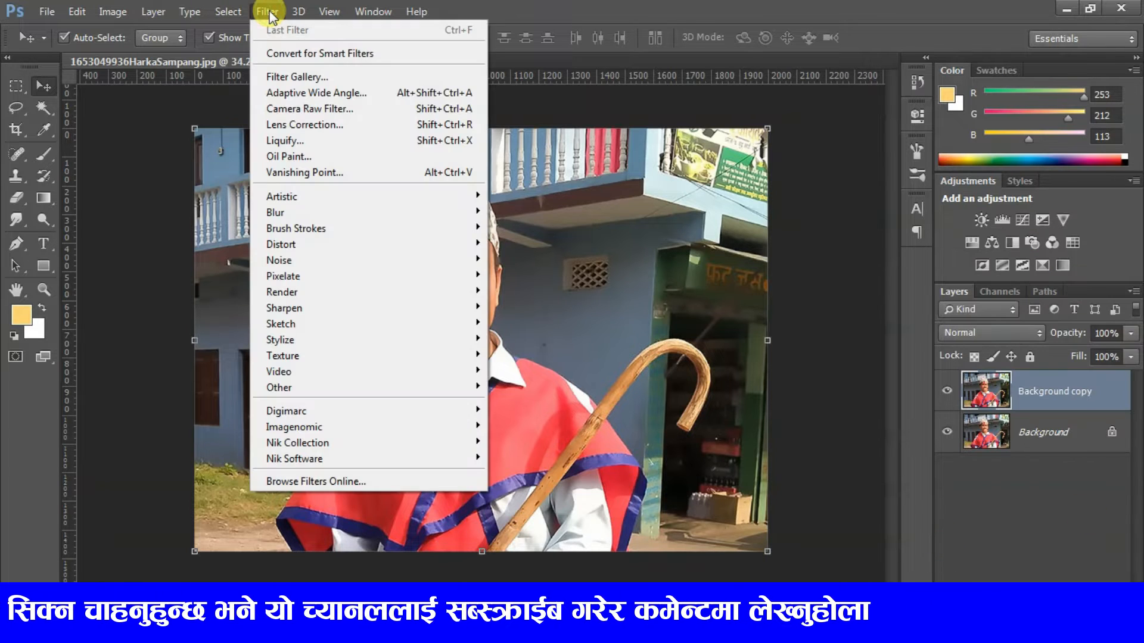
click(288, 109)
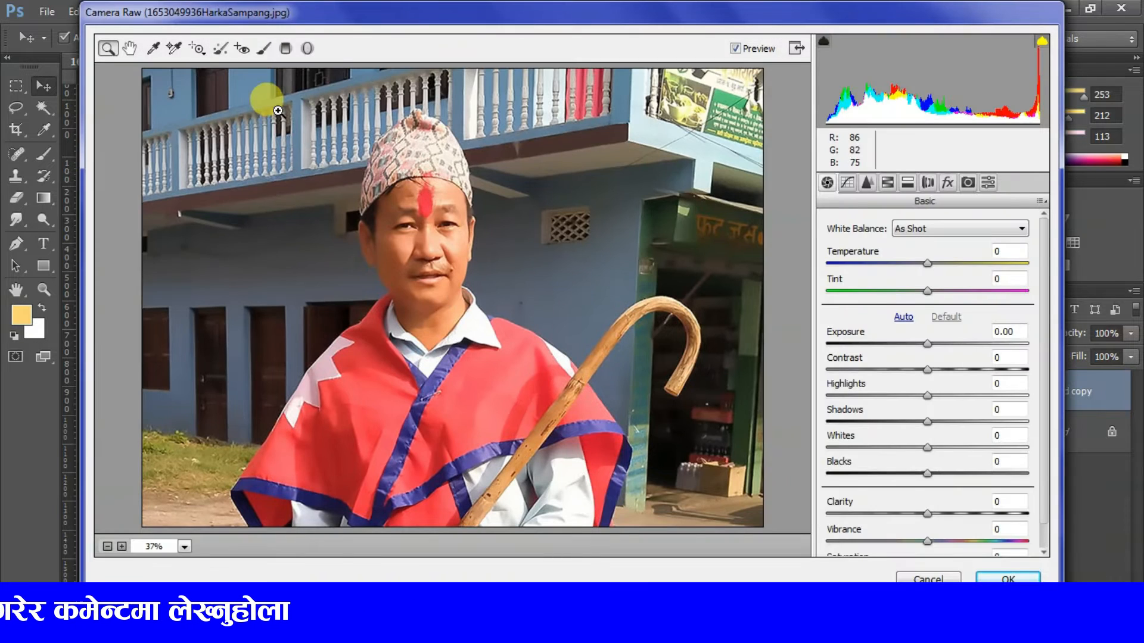
scroll(943, 532, down, 1)
drag(926, 509, 988, 507)
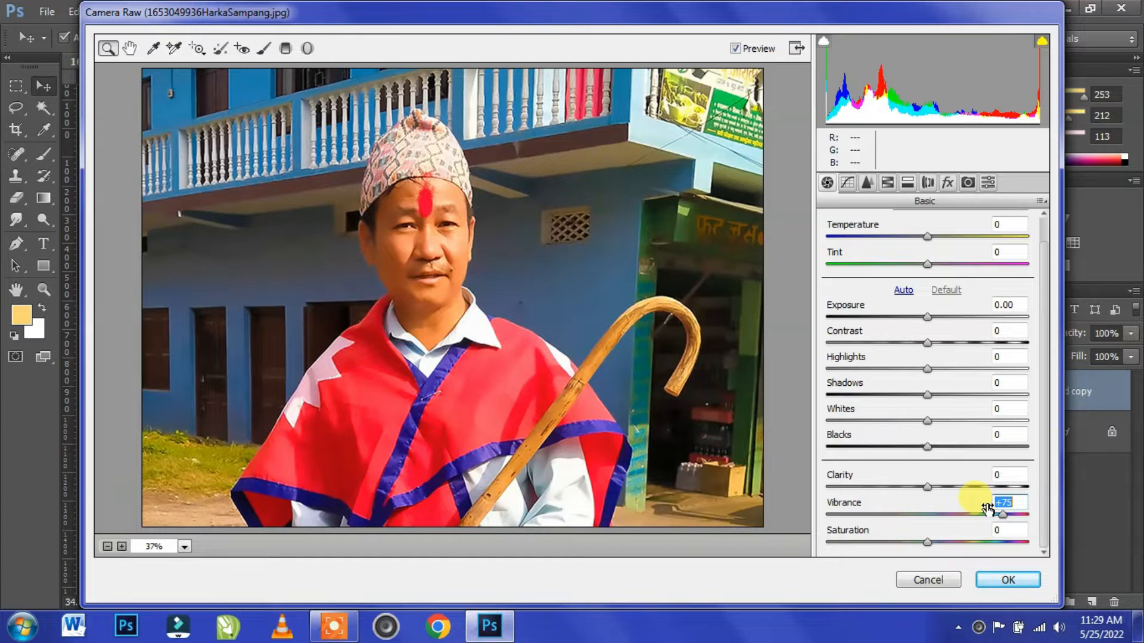
scroll(882, 365, up, 1)
drag(937, 250, 930, 254)
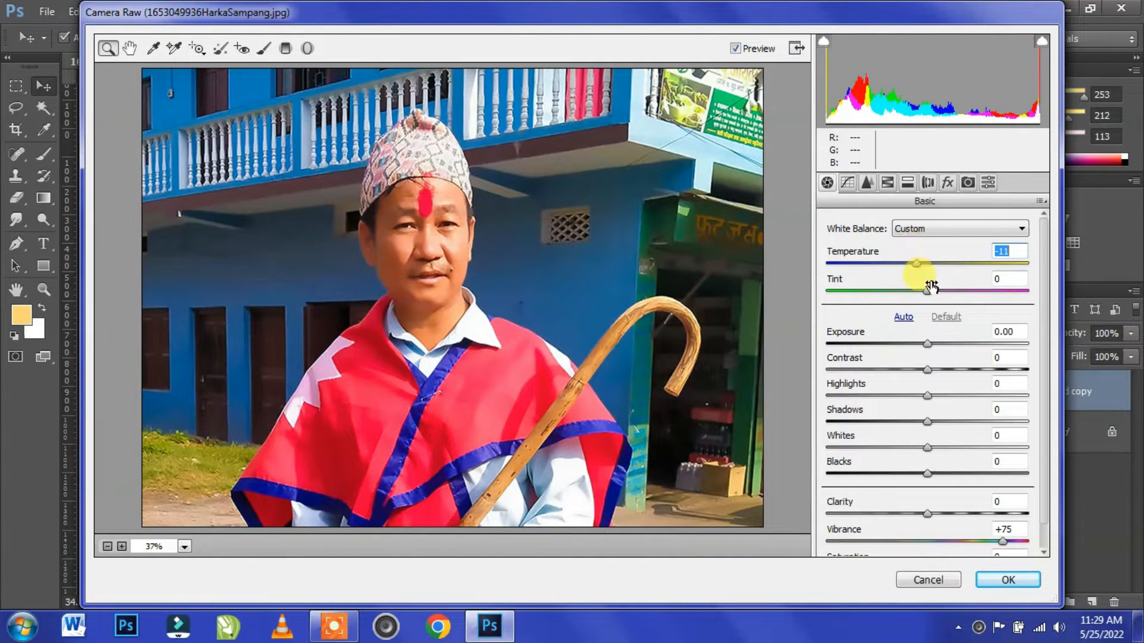
Raise the midtones of the RGB tone curve, moving its middle point to input 114, output 126.
click(847, 183)
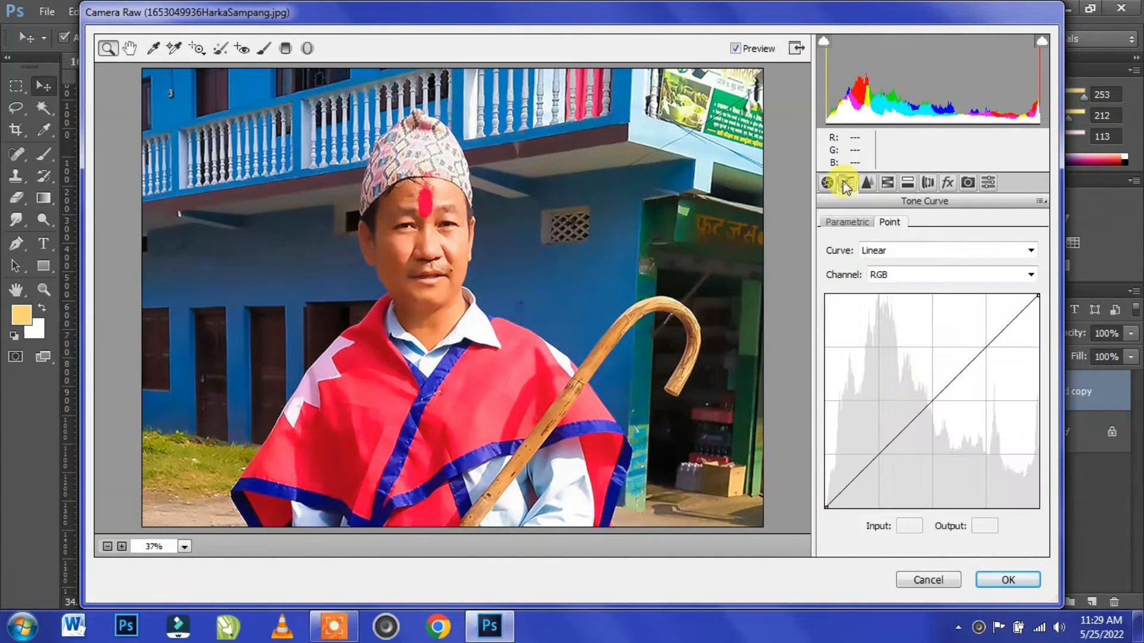
click(827, 507)
drag(925, 407, 921, 403)
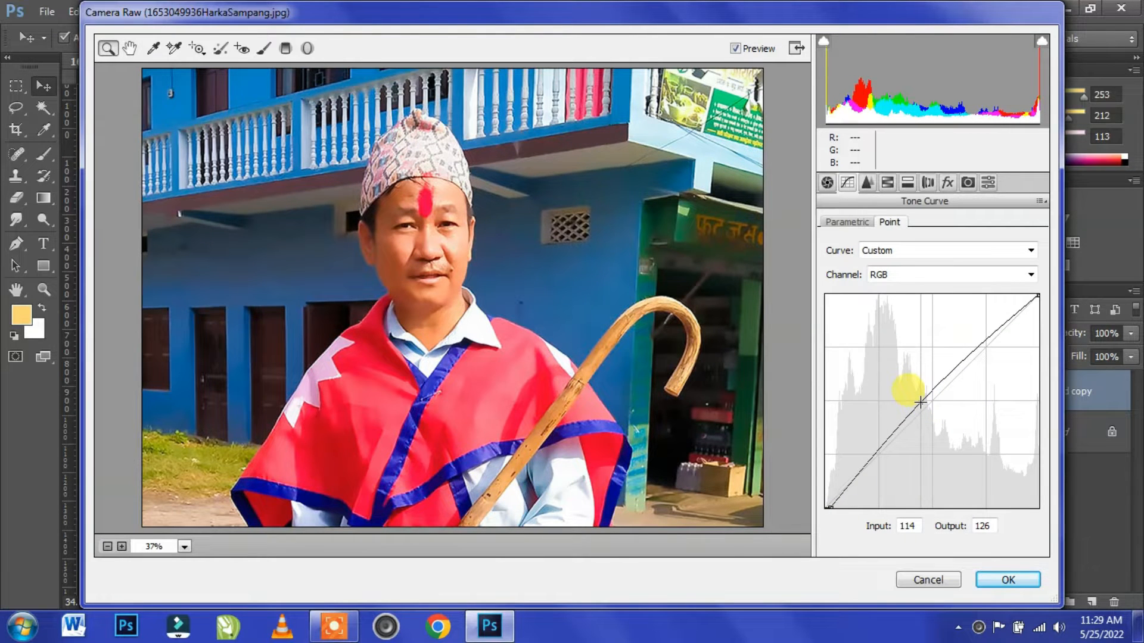
Set the Oranges luminance to +26 and the saturation of Reds to +6, Blues and Purples to +14, and Magentas to +8.
click(867, 182)
click(887, 183)
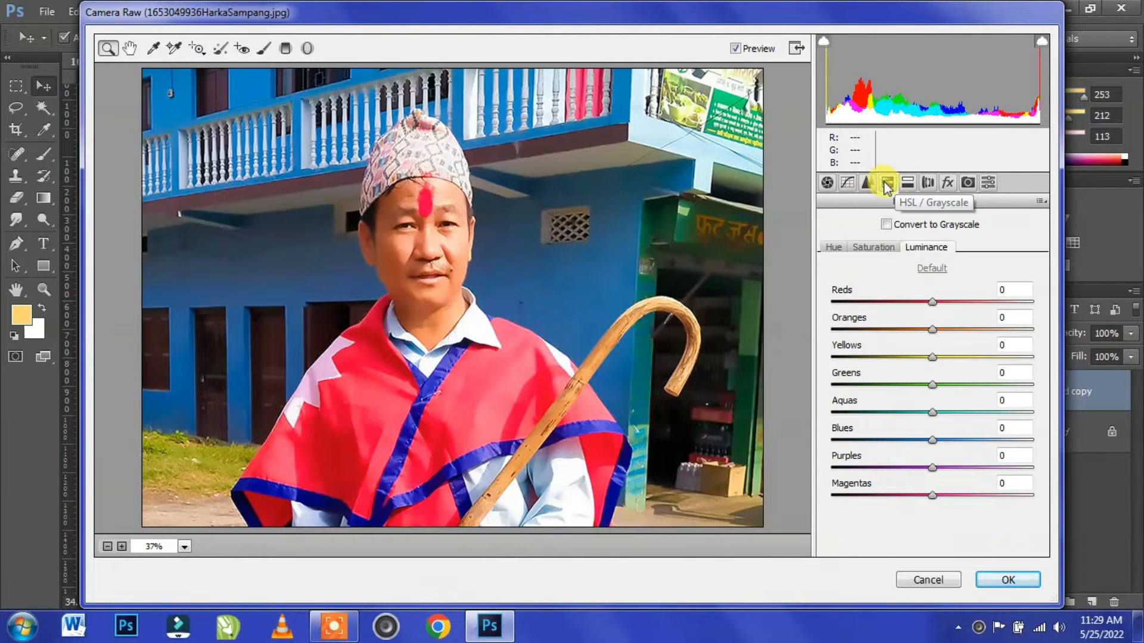
click(879, 248)
click(927, 247)
drag(933, 330, 941, 326)
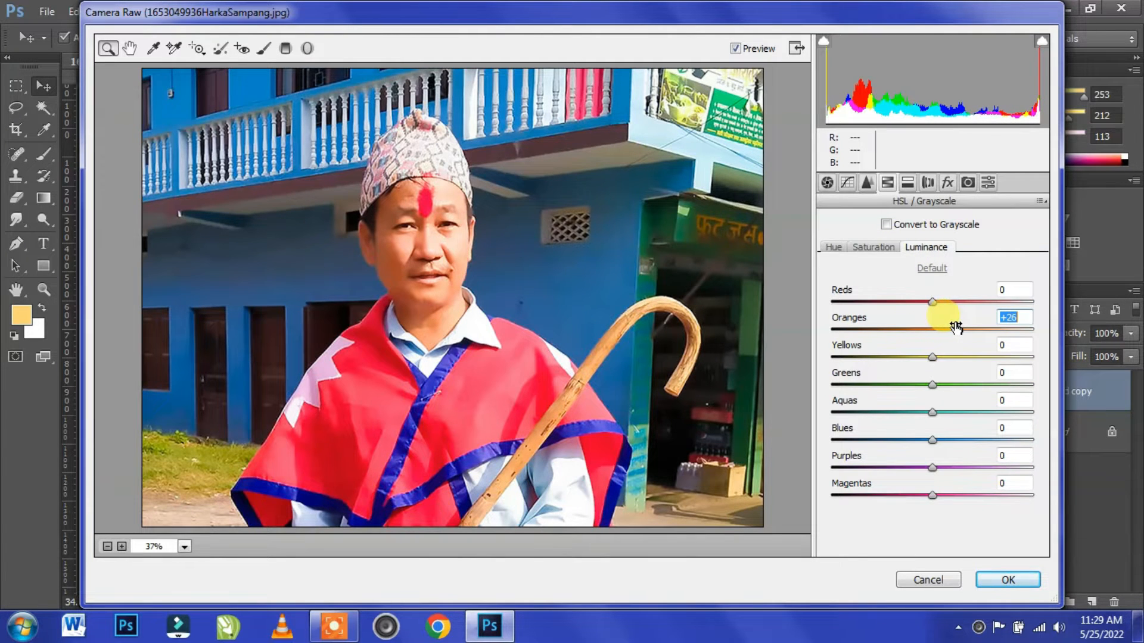
click(865, 247)
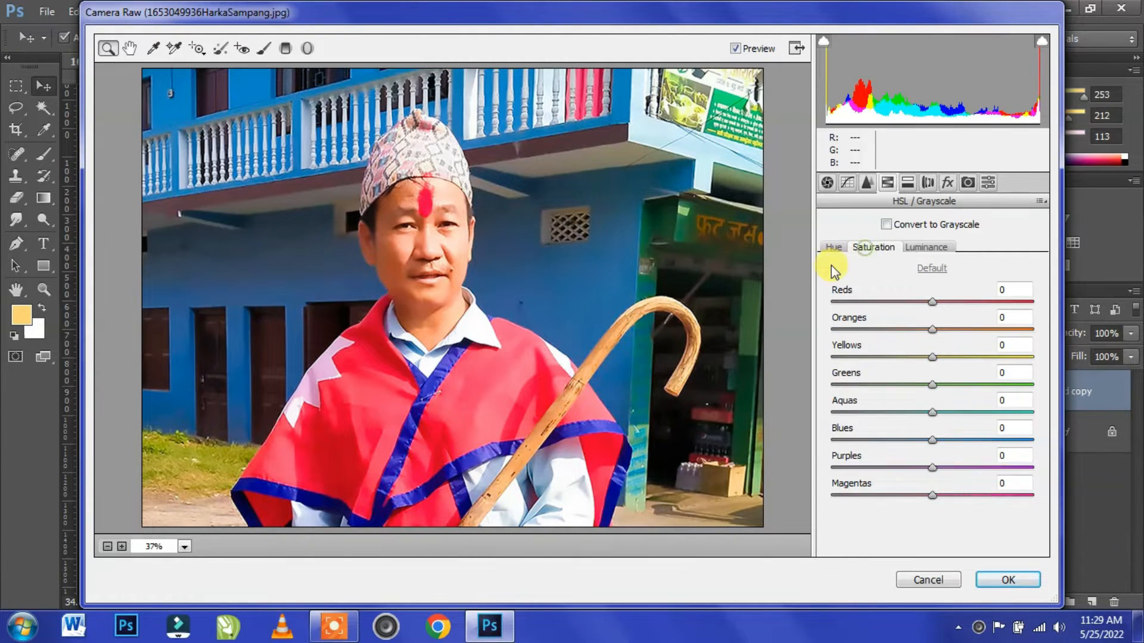
drag(940, 439, 946, 439)
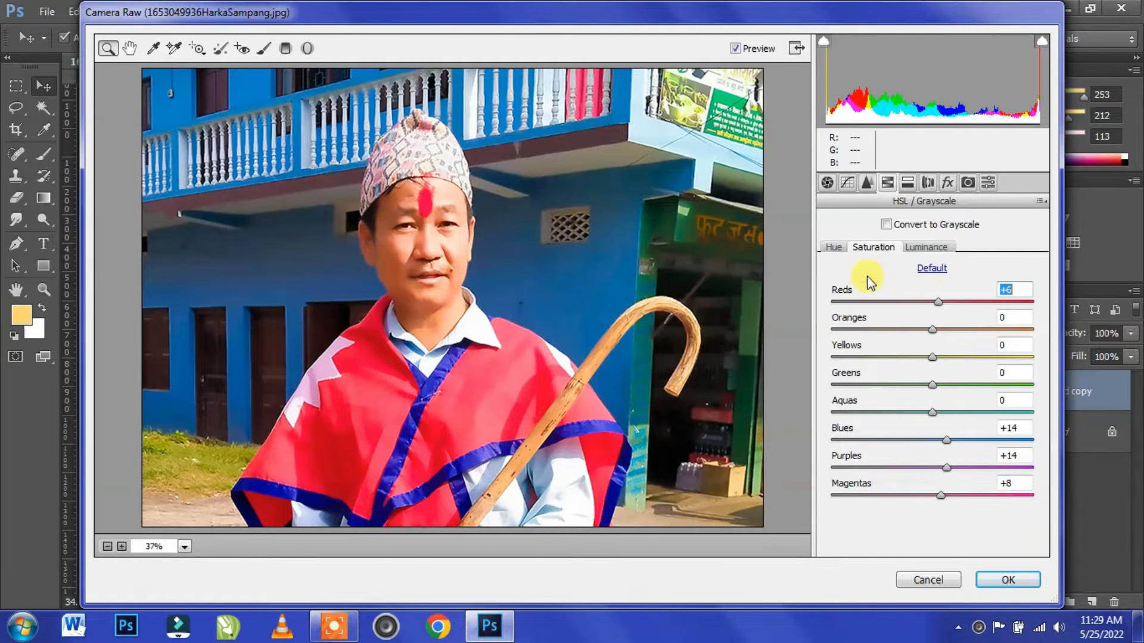
Compare the photo with and without the basic adjustments, and set Vibrance to +83 and Saturation to +15.
click(827, 183)
scroll(950, 501, down, 1)
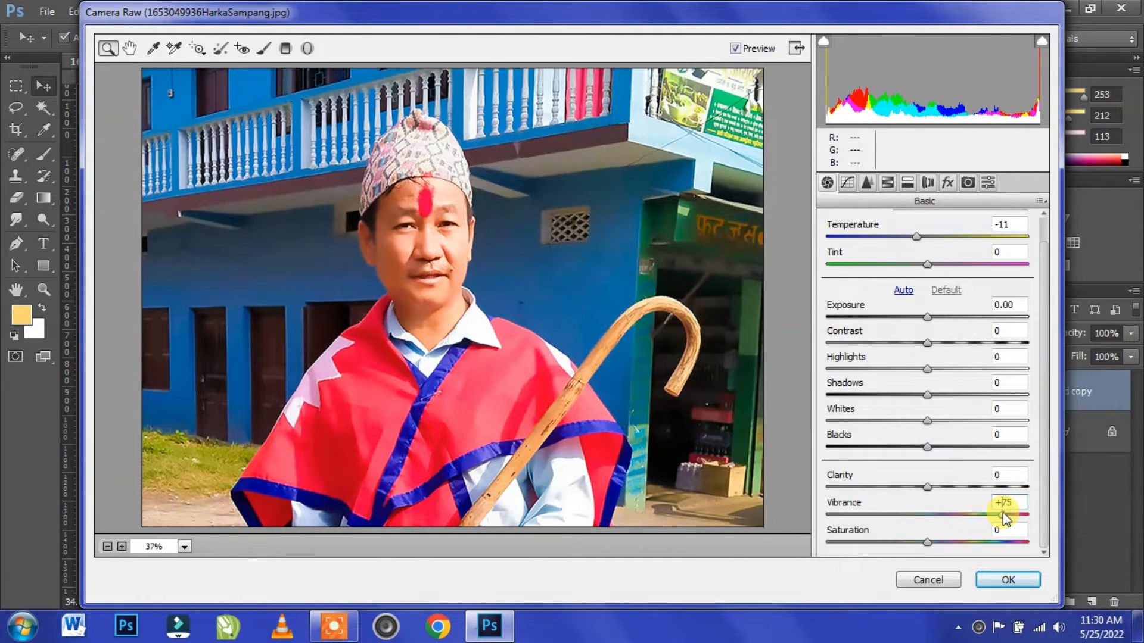
click(744, 50)
click(744, 50)
drag(933, 539, 948, 540)
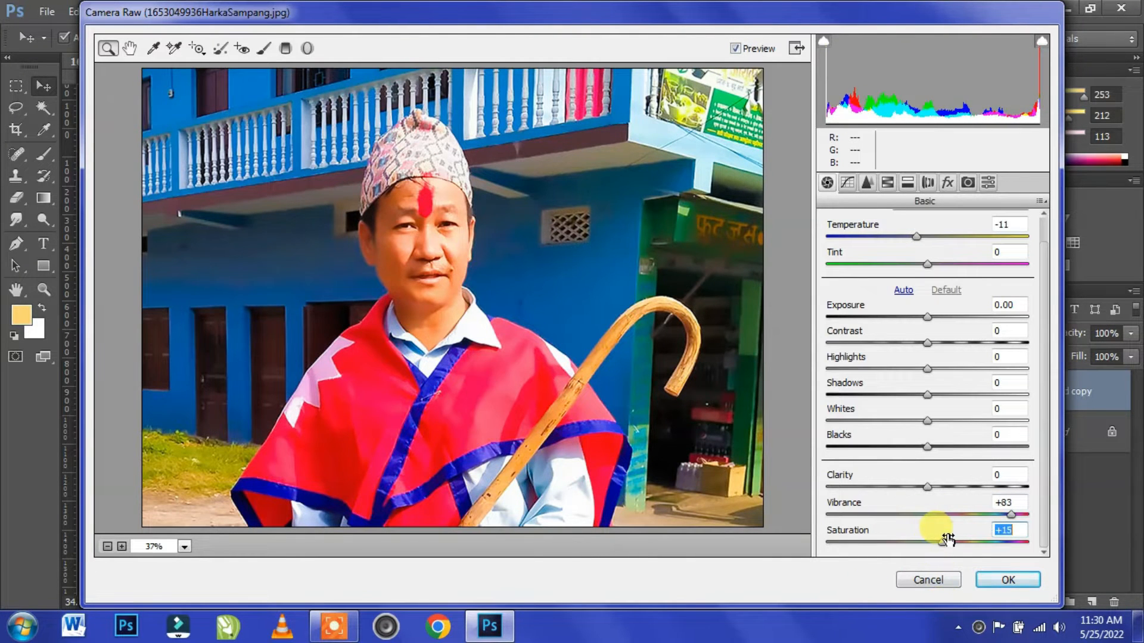
Set the Oranges hue to +6 and Vibrance to +100, and apply the Camera Raw filter.
click(888, 184)
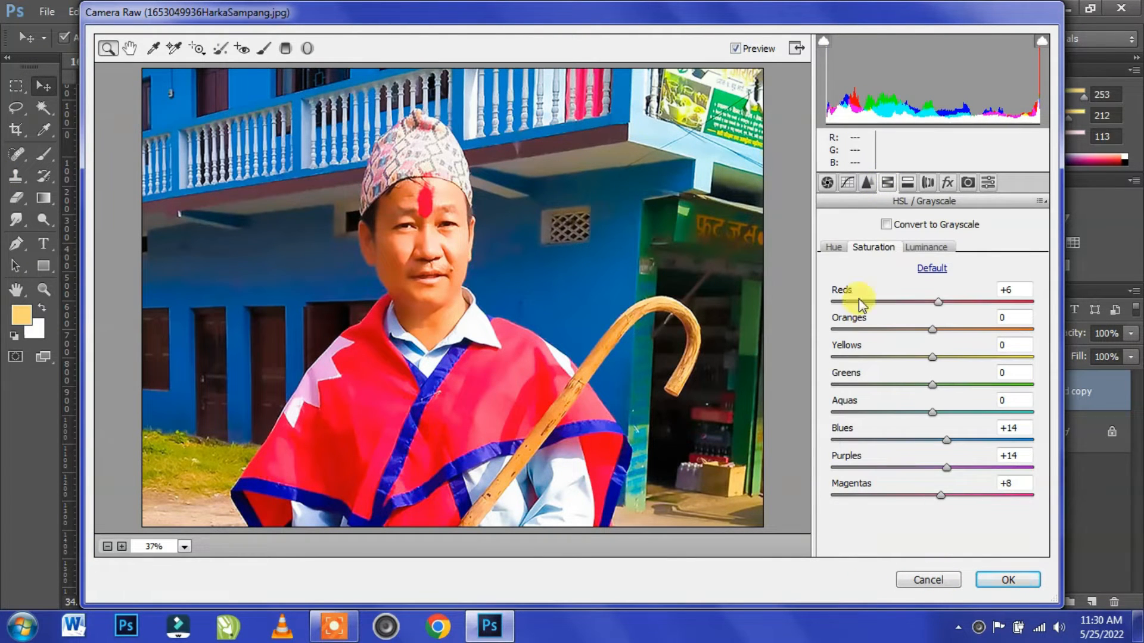
click(848, 247)
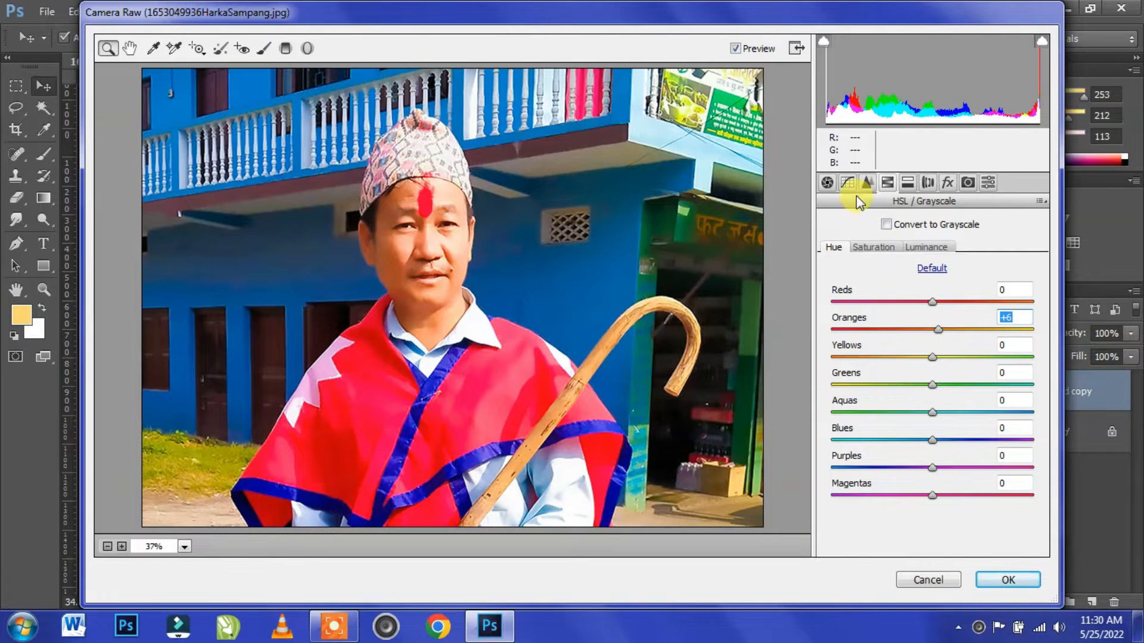
click(828, 183)
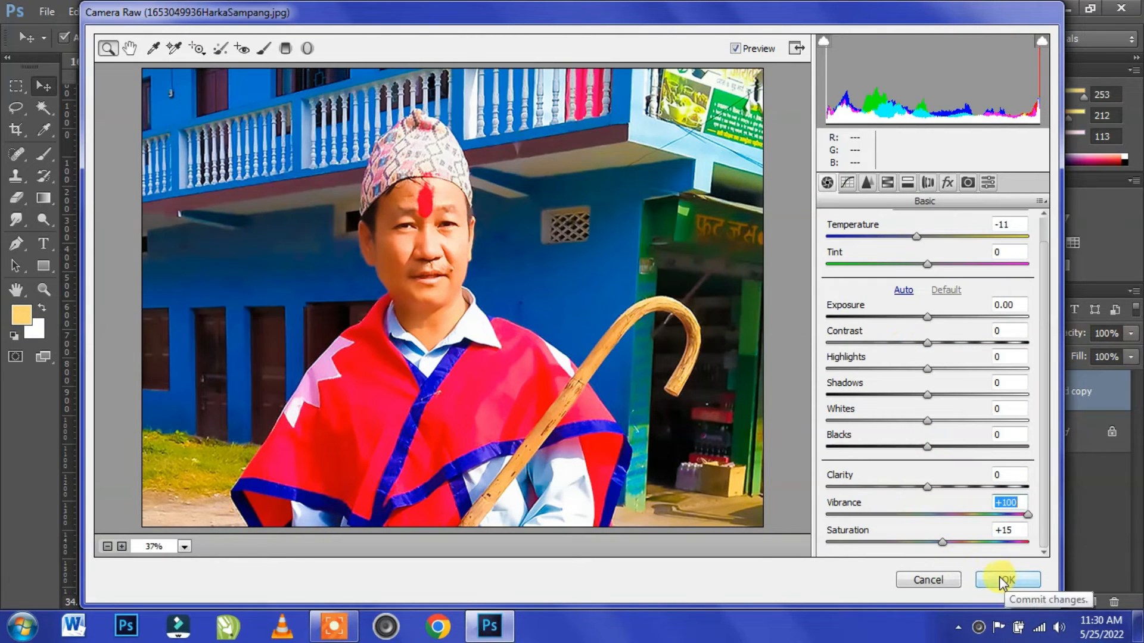
drag(1025, 512, 1018, 516)
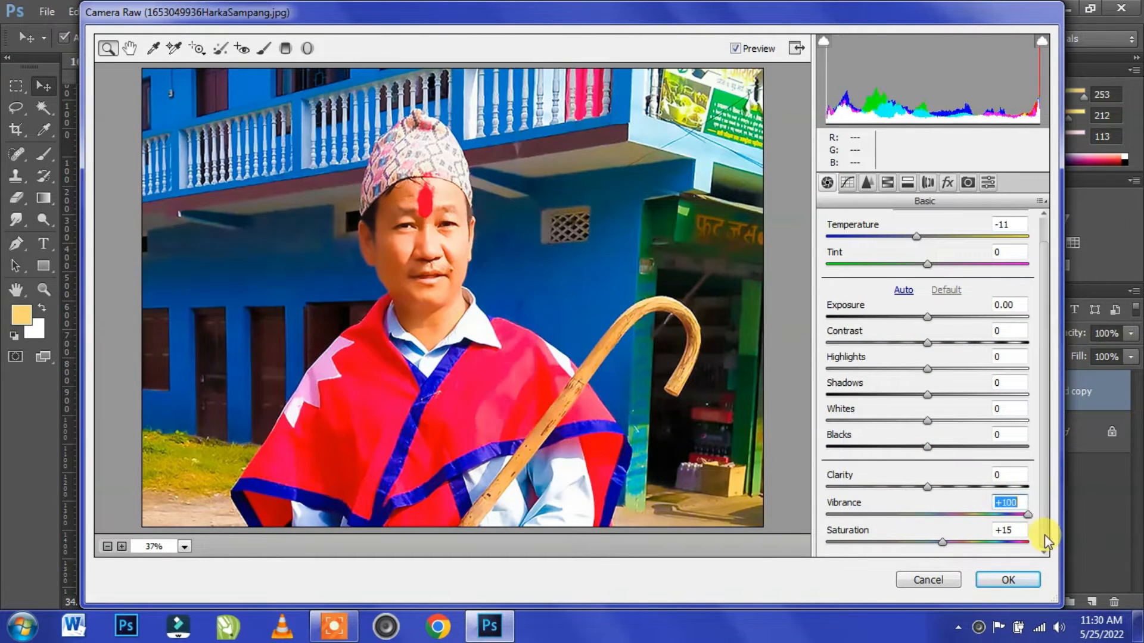
click(1002, 581)
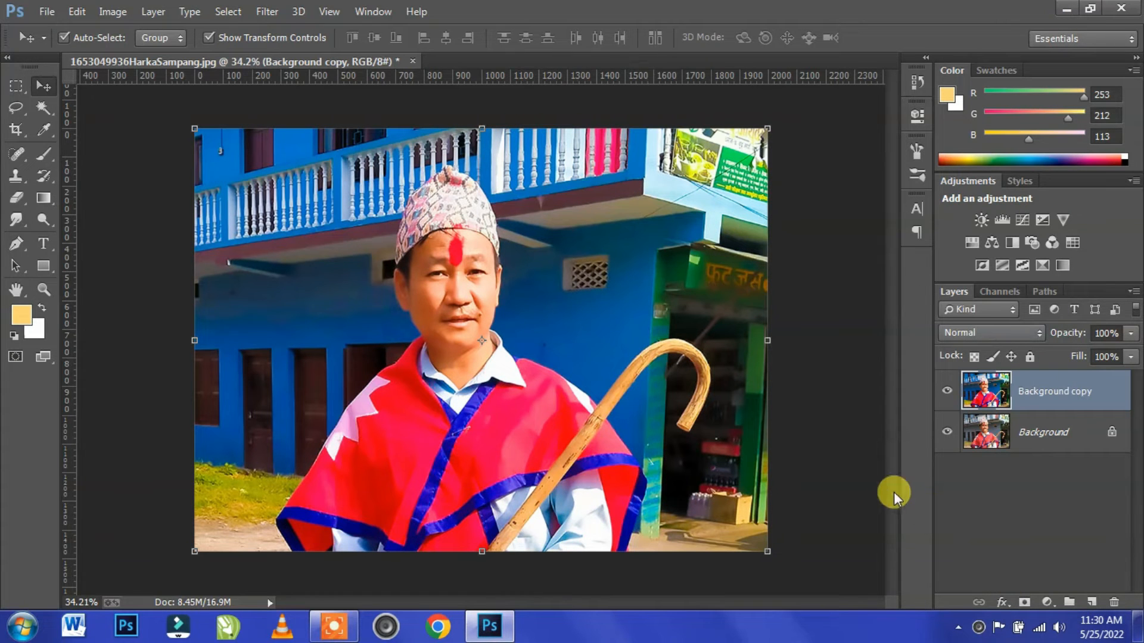
Start a Pen tool path at the bottom of the man's poncho and trace up its image-left edge.
click(16, 243)
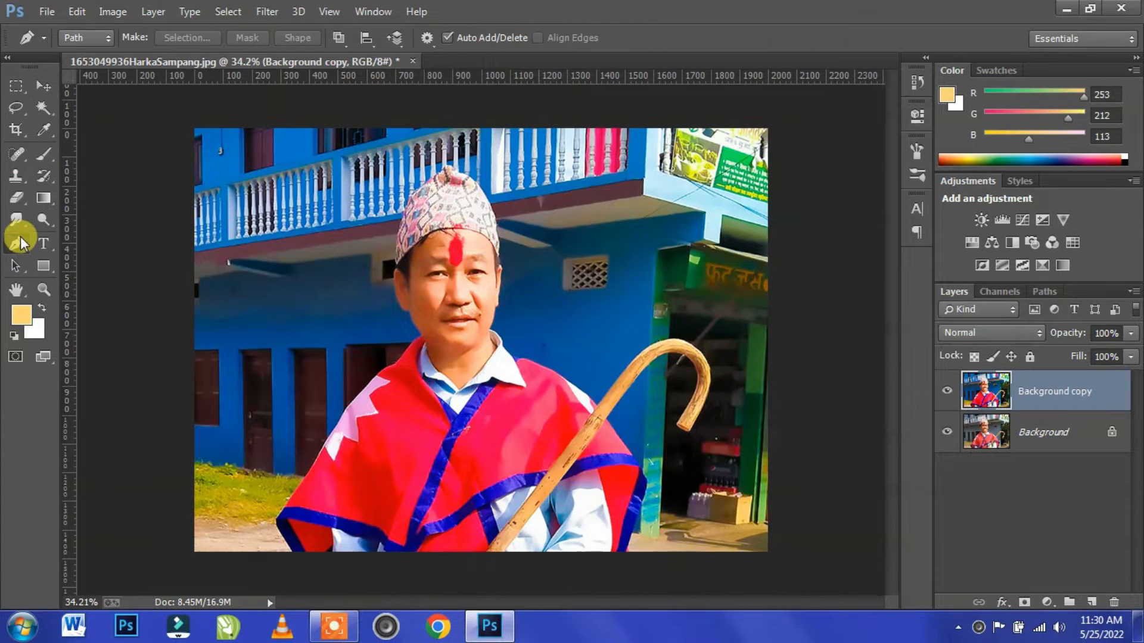
key(ctrl+plus)
key(ctrl+plus)
drag(390, 506, 477, 279)
drag(355, 405, 437, 360)
key(ctrl+plus)
scroll(280, 459, down, 2)
scroll(388, 467, left, 3)
click(380, 493)
click(327, 376)
click(453, 184)
Continue the Pen path over the image-left shoulder to the point where the poncho meets the neck.
scroll(477, 250, up, 4)
scroll(523, 328, right, 1)
click(532, 263)
drag(579, 162, 549, 247)
key(ctrl+plus)
drag(654, 218, 395, 397)
drag(549, 258, 579, 179)
alt+click(549, 258)
drag(576, 254, 536, 414)
key(ctrl+plus)
click(482, 428)
alt+click(487, 419)
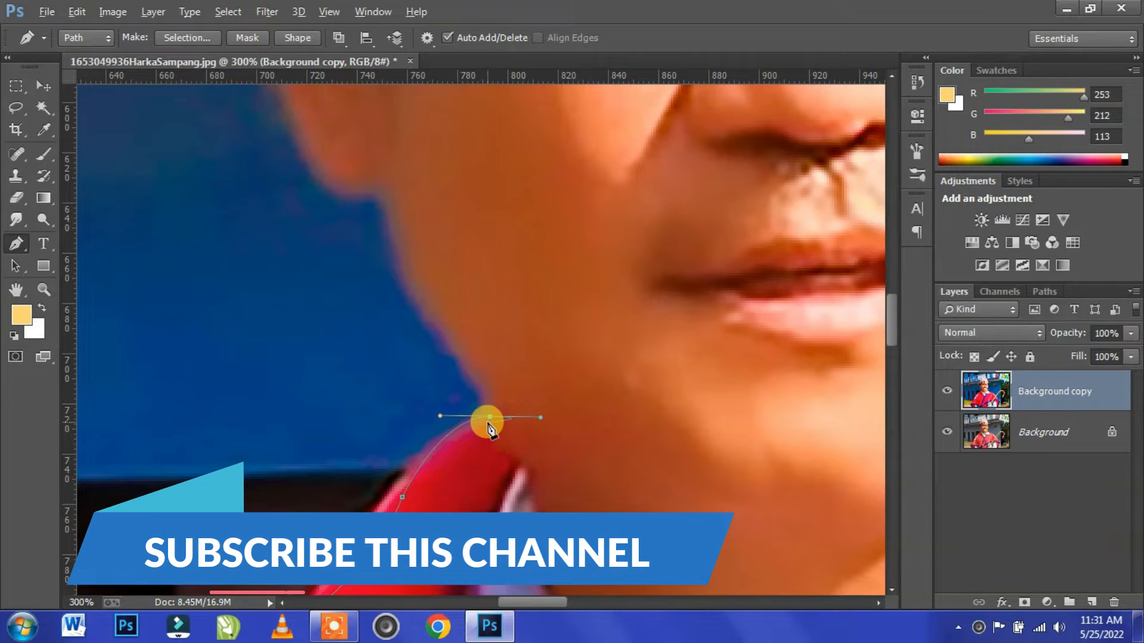
Trace the path up the image-left jawline and around the outer edge of the ear.
drag(377, 195, 389, 162)
alt+click(377, 195)
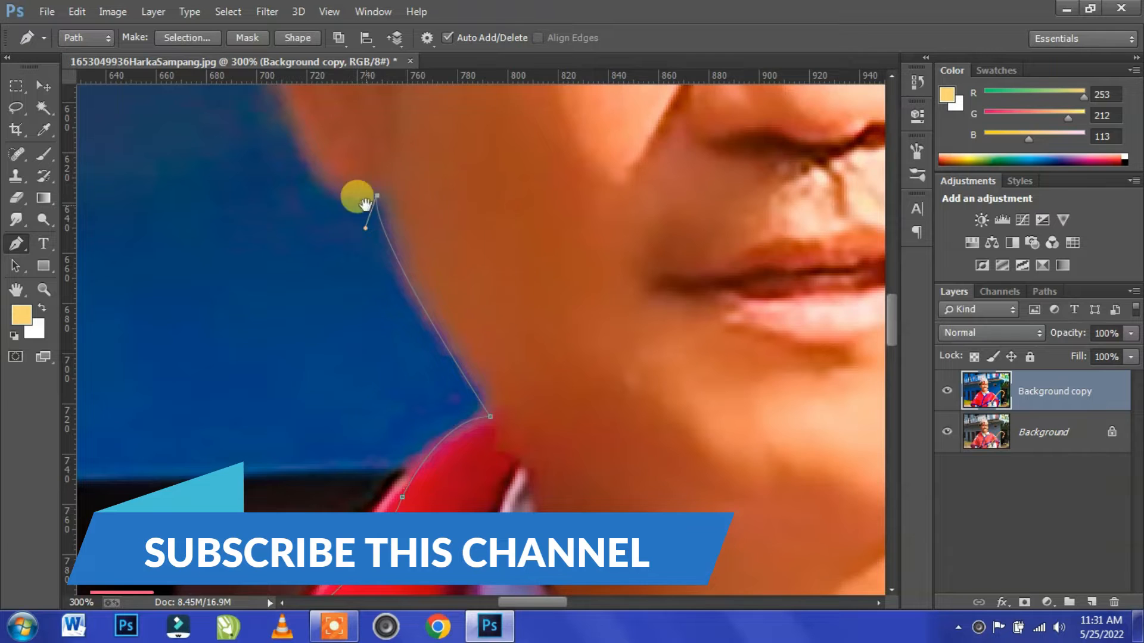
drag(357, 197, 470, 468)
drag(401, 391, 370, 299)
alt+click(401, 393)
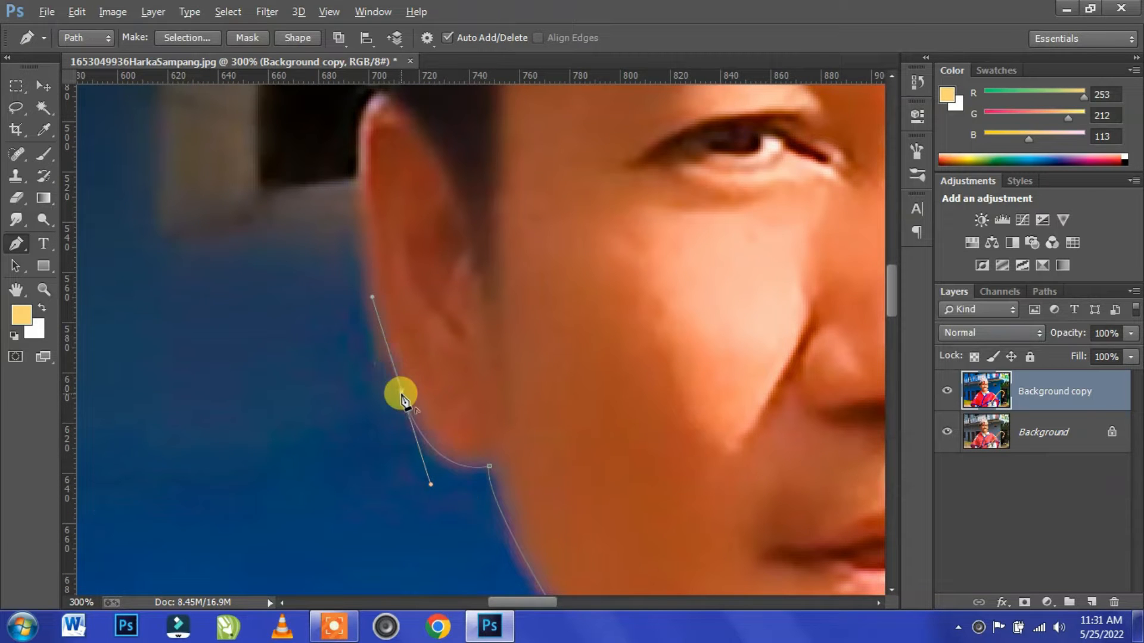
drag(364, 175, 375, 113)
alt+click(361, 174)
Continue the path from the top of the ear up the image-left side of the cap and over its crown.
drag(361, 174, 377, 353)
drag(379, 274, 402, 230)
alt+click(379, 274)
alt+click(396, 284)
drag(439, 265, 396, 460)
drag(444, 166, 447, 383)
drag(540, 239, 666, 159)
drag(542, 241, 611, 273)
click(705, 313)
drag(705, 313, 648, 350)
Trace the path down the image-right edge of the cap to the temple above the ear.
drag(641, 430, 538, 226)
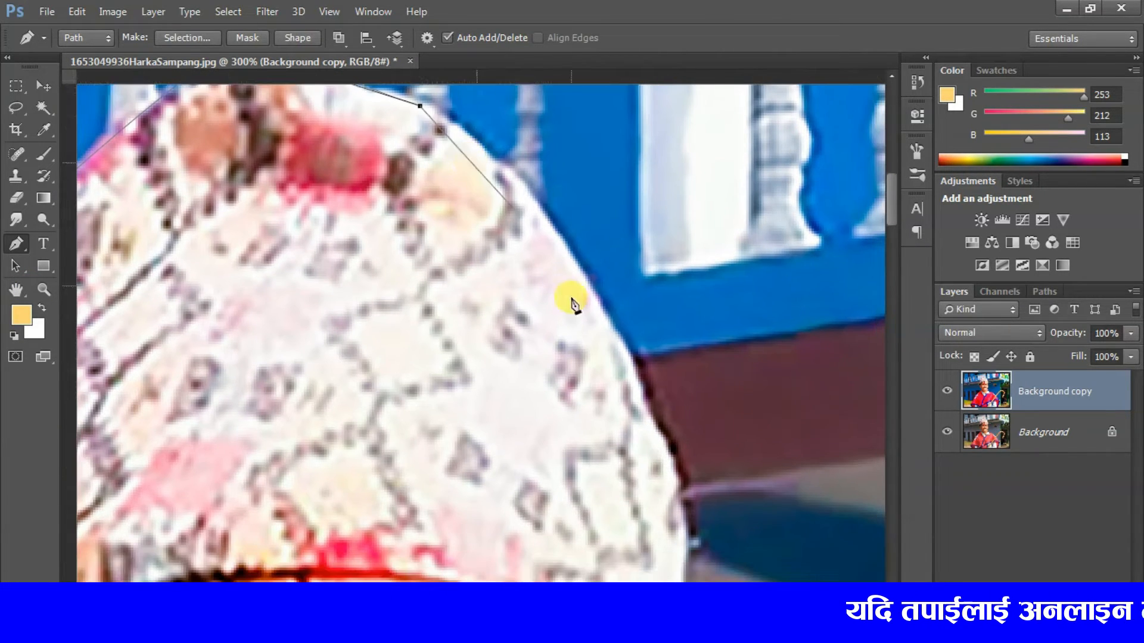
drag(598, 309, 658, 442)
alt+click(598, 309)
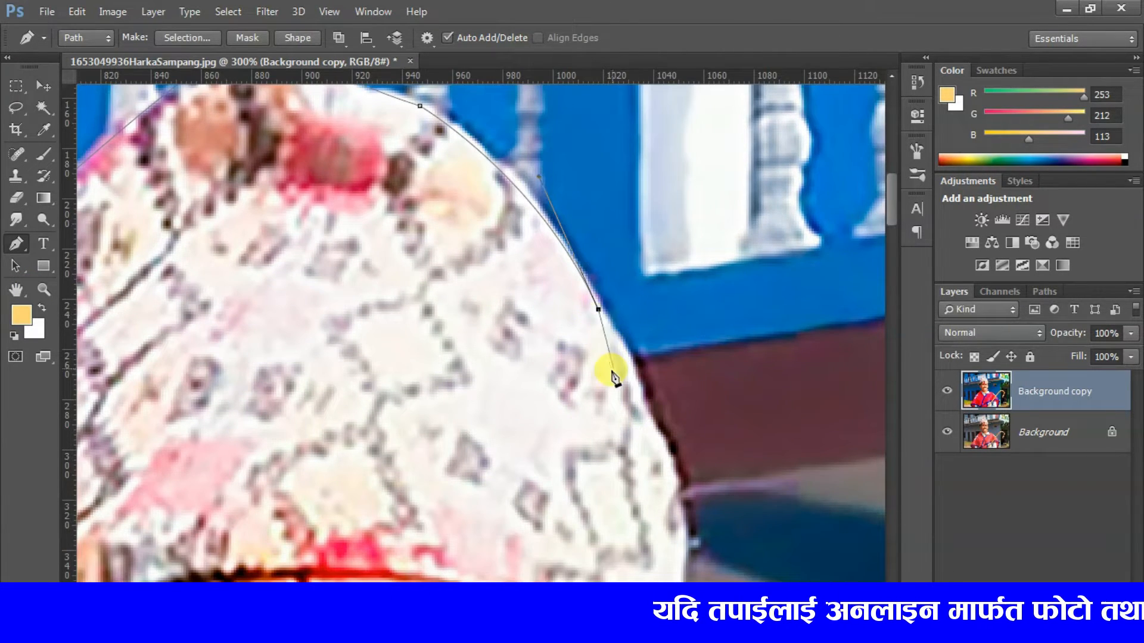
drag(658, 508, 633, 332)
drag(656, 414, 636, 475)
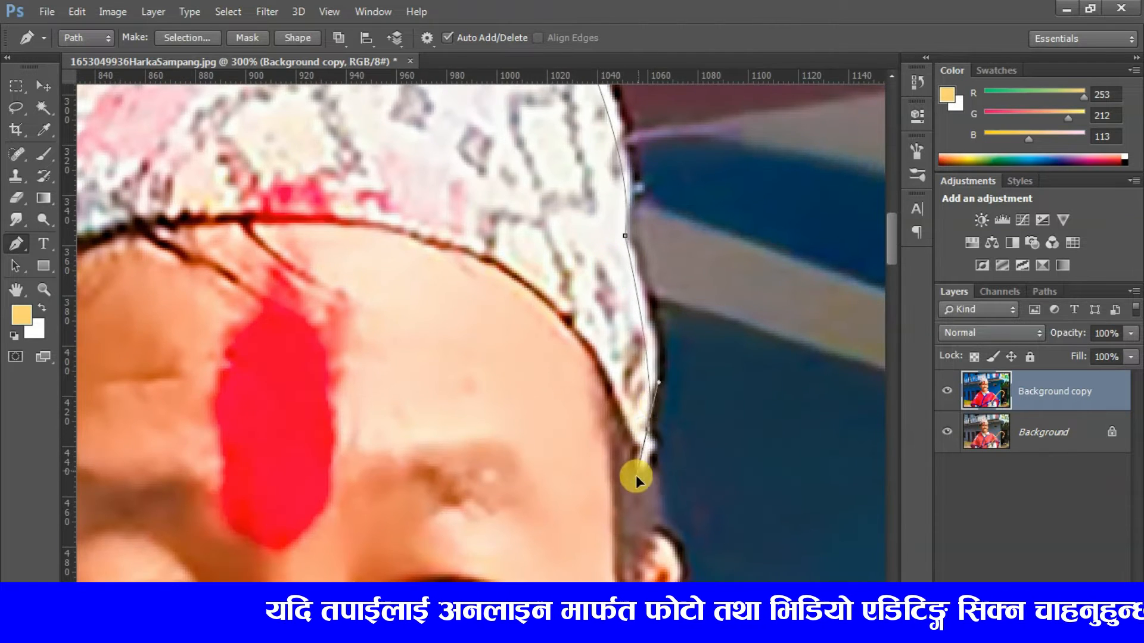
drag(649, 514, 539, 327)
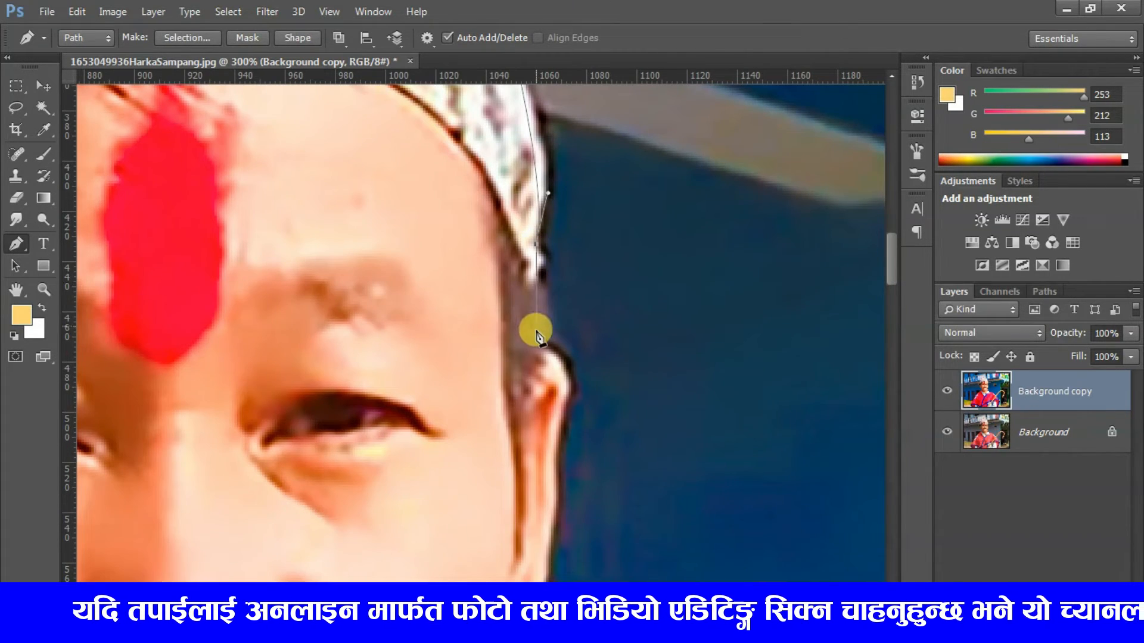
Trace the path down the image-right ear and along the jawline to where the jaw meets the shirt collar.
drag(567, 396, 566, 196)
click(550, 495)
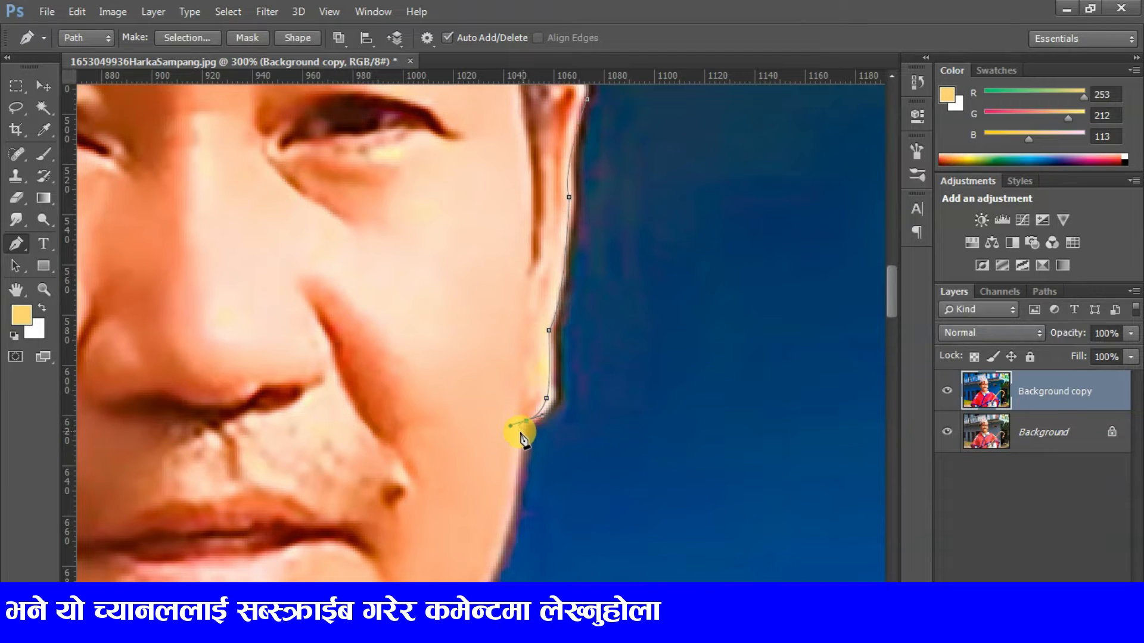
drag(528, 429, 544, 191)
drag(497, 361, 473, 388)
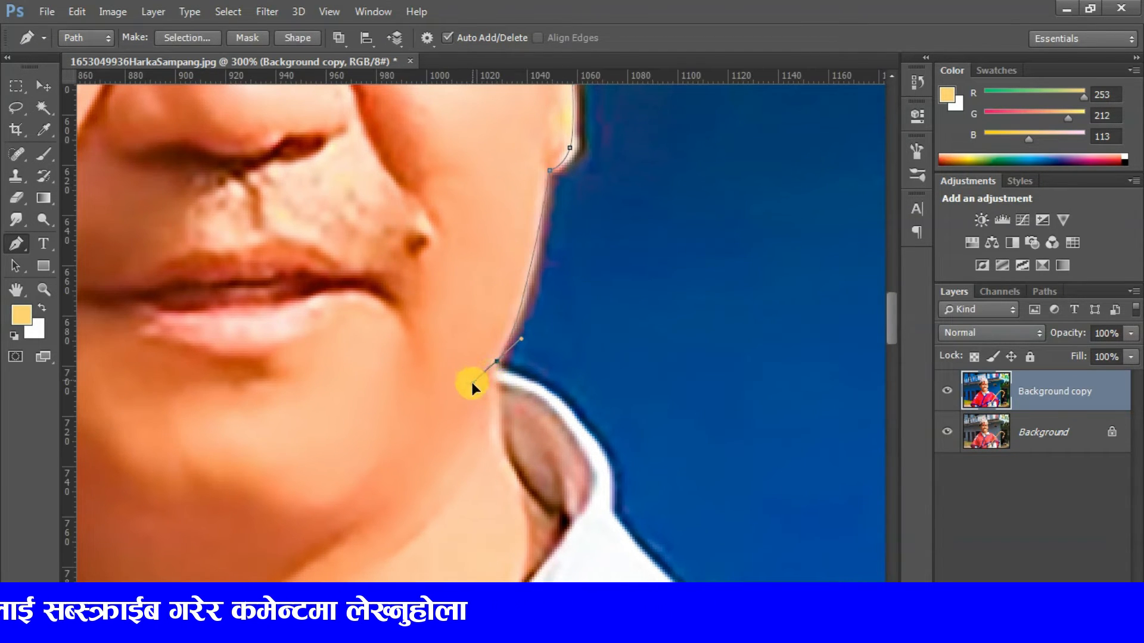
Continue the path around the collar and down the image-right shoulder of the poncho to where the cane crosses it.
drag(609, 505, 594, 566)
alt+click(610, 505)
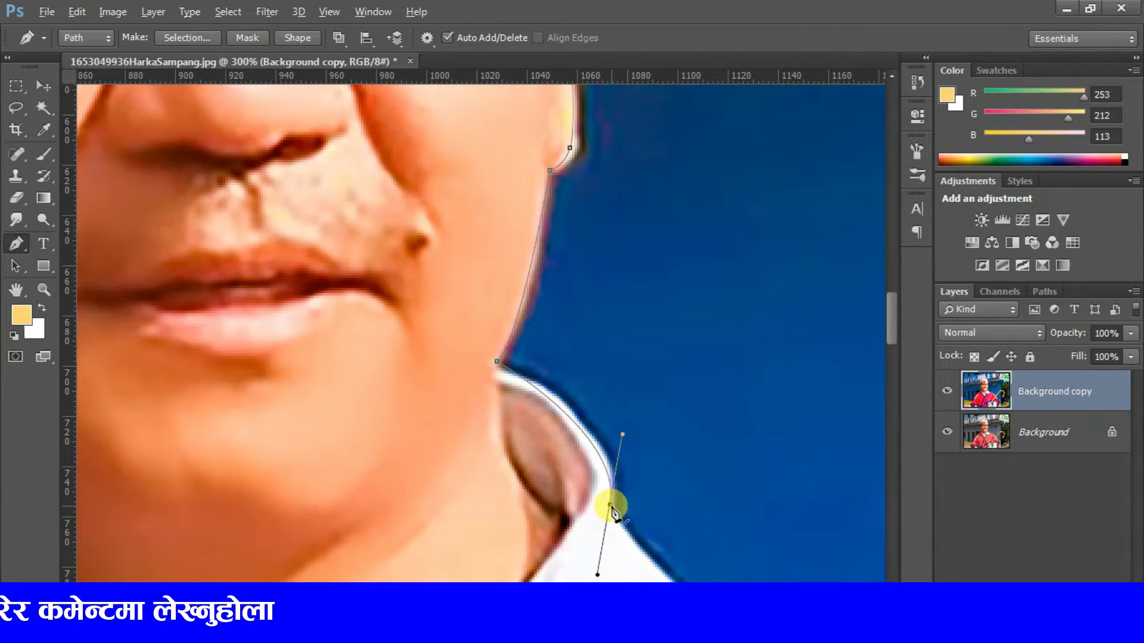
drag(643, 516, 668, 363)
drag(838, 460, 490, 337)
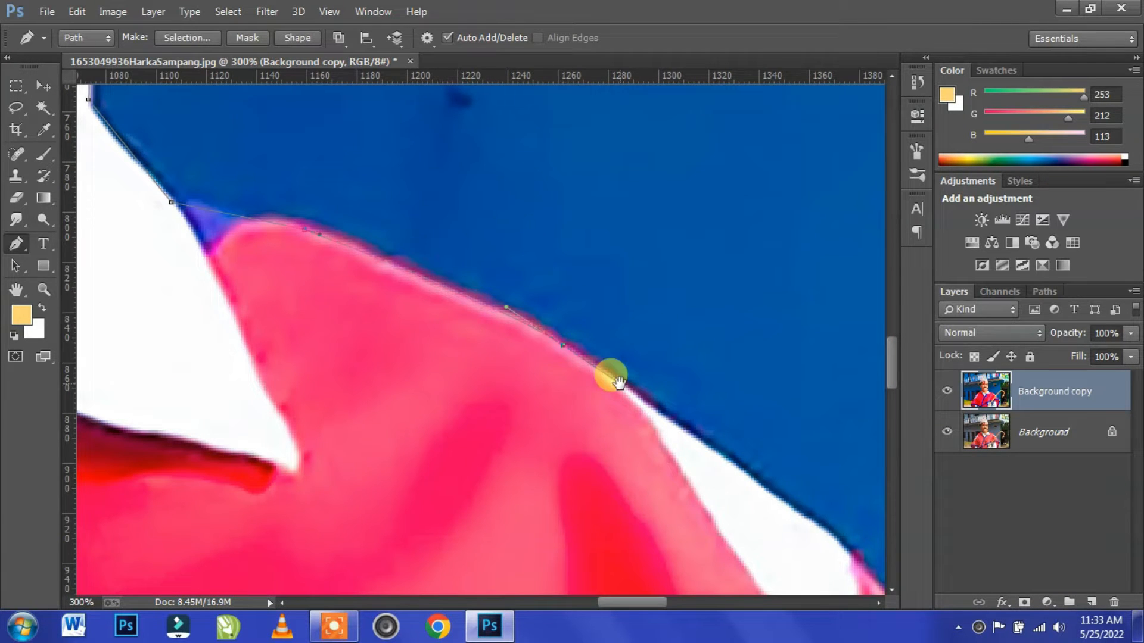
scroll(619, 381, down, 4)
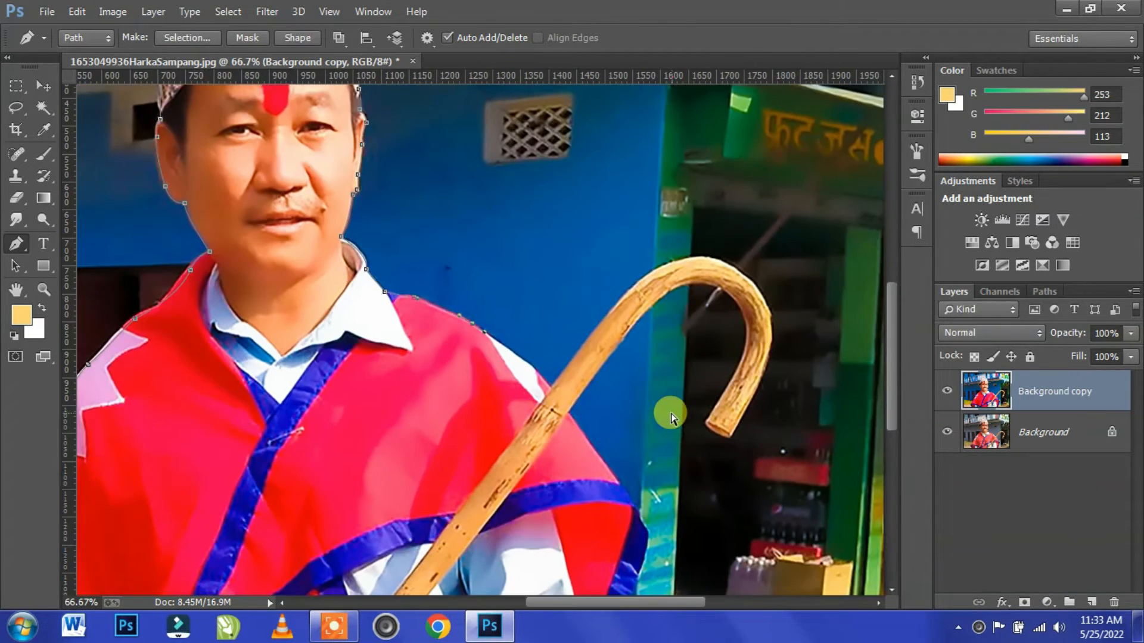
scroll(679, 417, up, 4)
click(461, 316)
click(528, 399)
Trace the path up the outer edge of the cane's shaft and over the top of its crook.
click(731, 131)
drag(686, 210, 661, 244)
drag(722, 194, 506, 230)
drag(538, 194, 620, 227)
drag(539, 194, 785, 507)
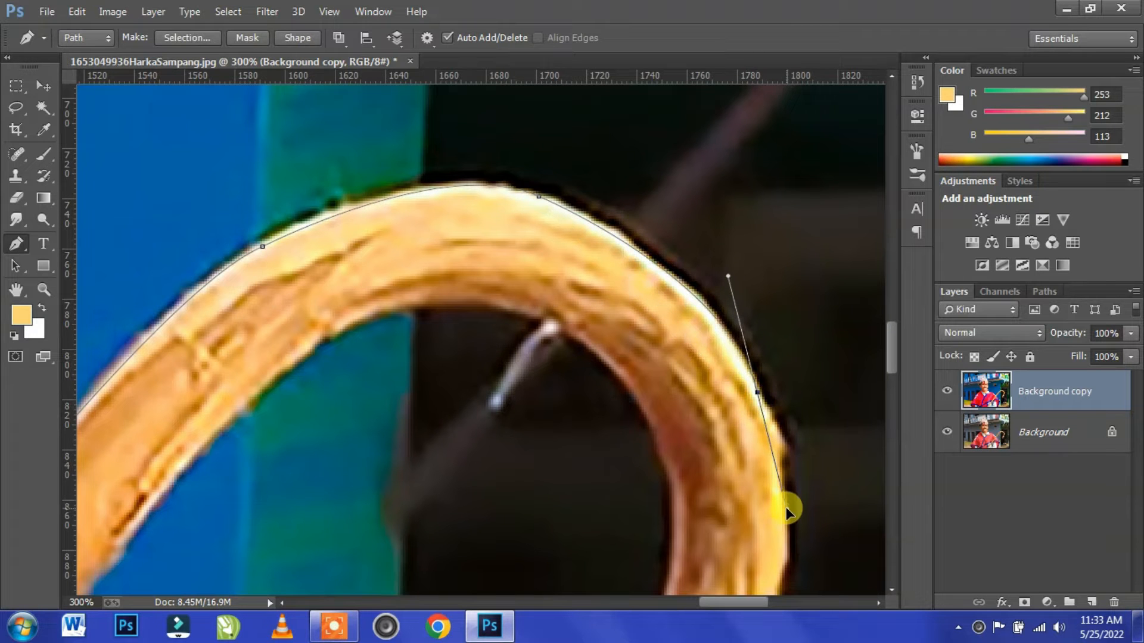
alt+click(757, 393)
Continue the path down the outside of the crook to the cane's tip and across its cut end.
drag(745, 428, 703, 161)
drag(689, 471, 607, 589)
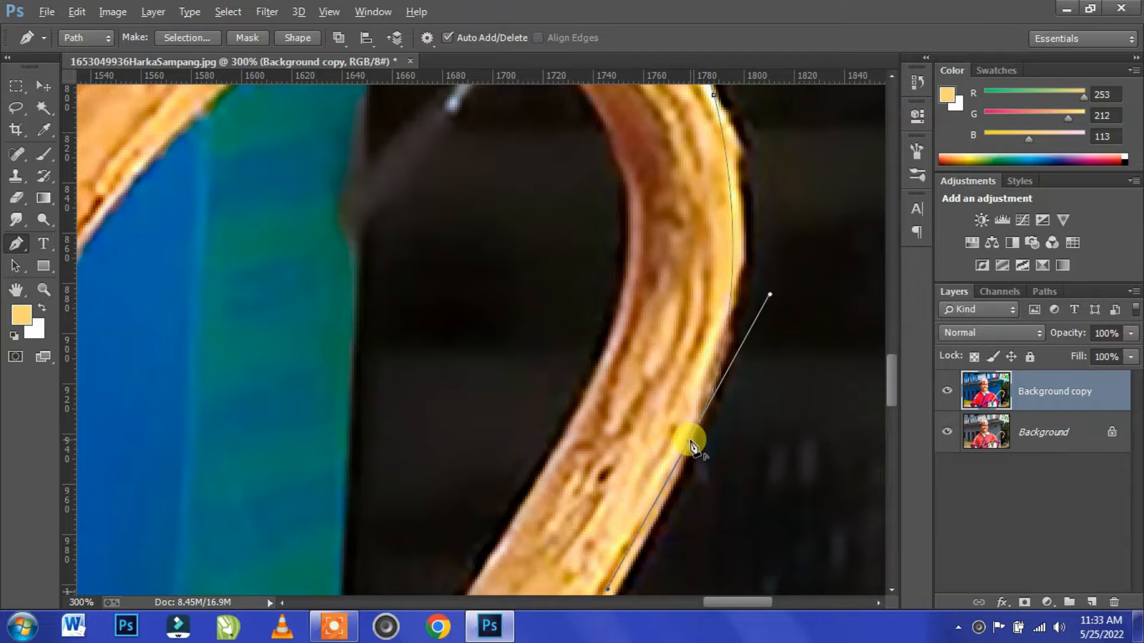
drag(701, 398, 731, 100)
click(585, 404)
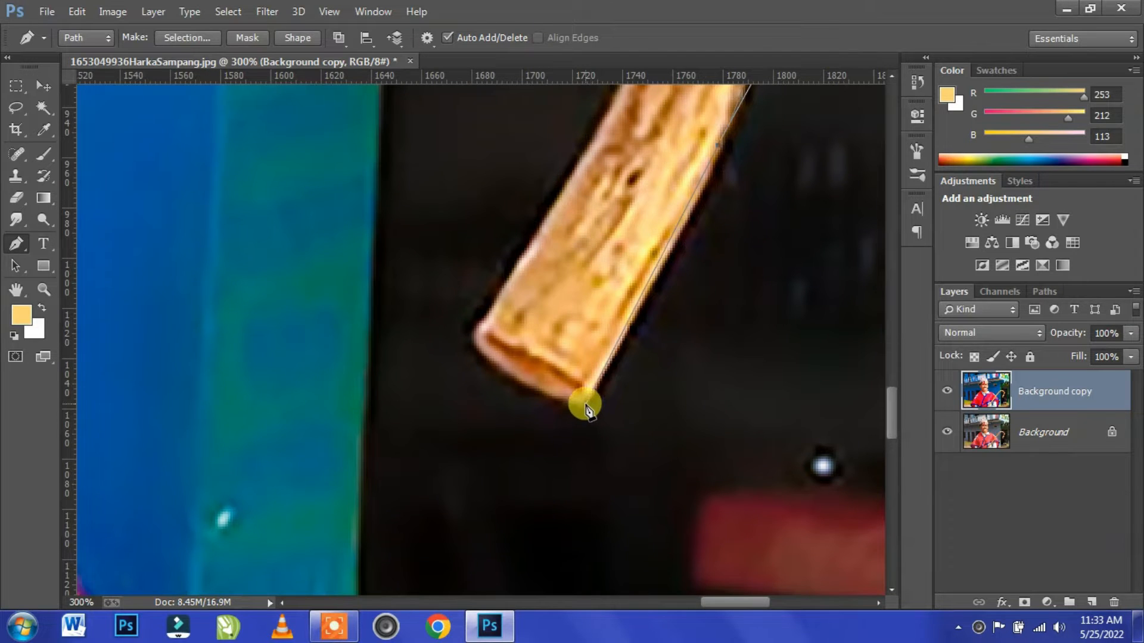
alt+click(477, 337)
Trace the path back along the inner edge of the crook and down the shaft to the poncho.
drag(661, 155, 625, 411)
drag(634, 186, 636, 134)
drag(632, 218, 636, 142)
drag(635, 226, 683, 406)
drag(577, 153, 412, 181)
alt+click(575, 324)
drag(286, 352, 156, 489)
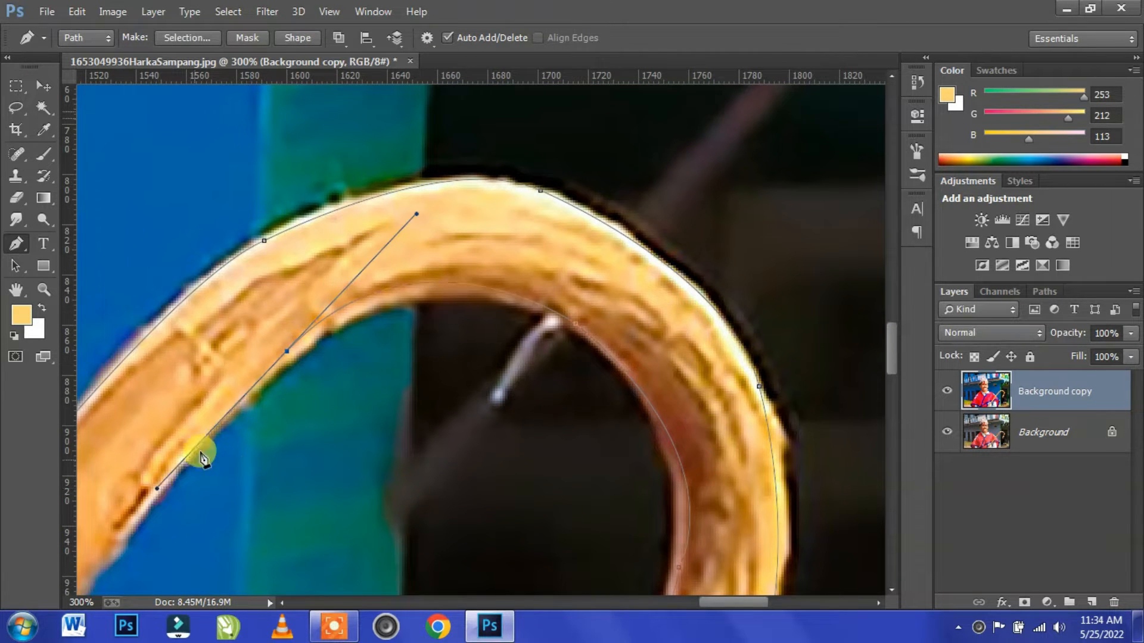
drag(219, 391, 533, 178)
drag(289, 511, 451, 191)
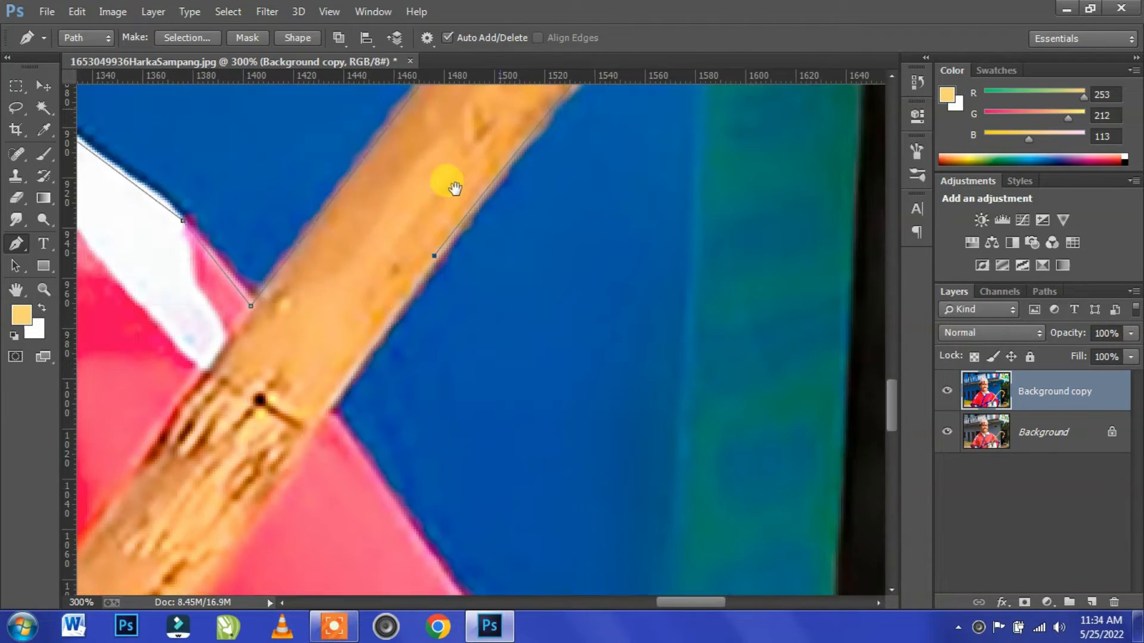
click(399, 188)
Trace the path down the image-right edge of the poncho and its blue border to just below the photo's lower edge.
click(585, 457)
drag(584, 456, 423, 236)
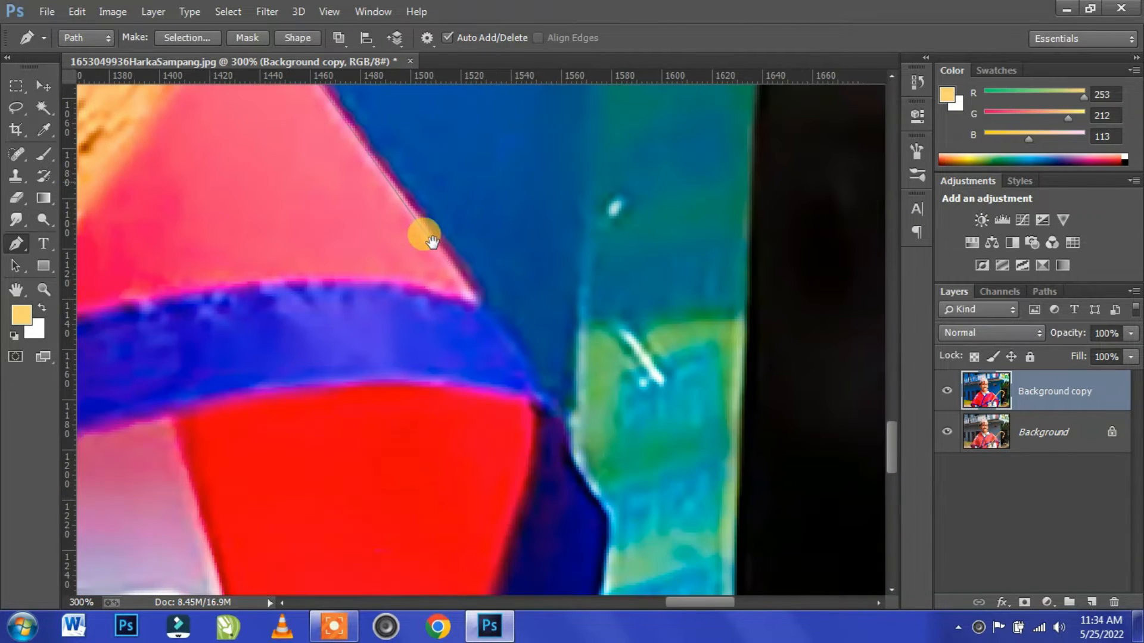
click(528, 374)
drag(567, 473, 575, 145)
click(580, 129)
click(536, 307)
drag(536, 307, 505, 107)
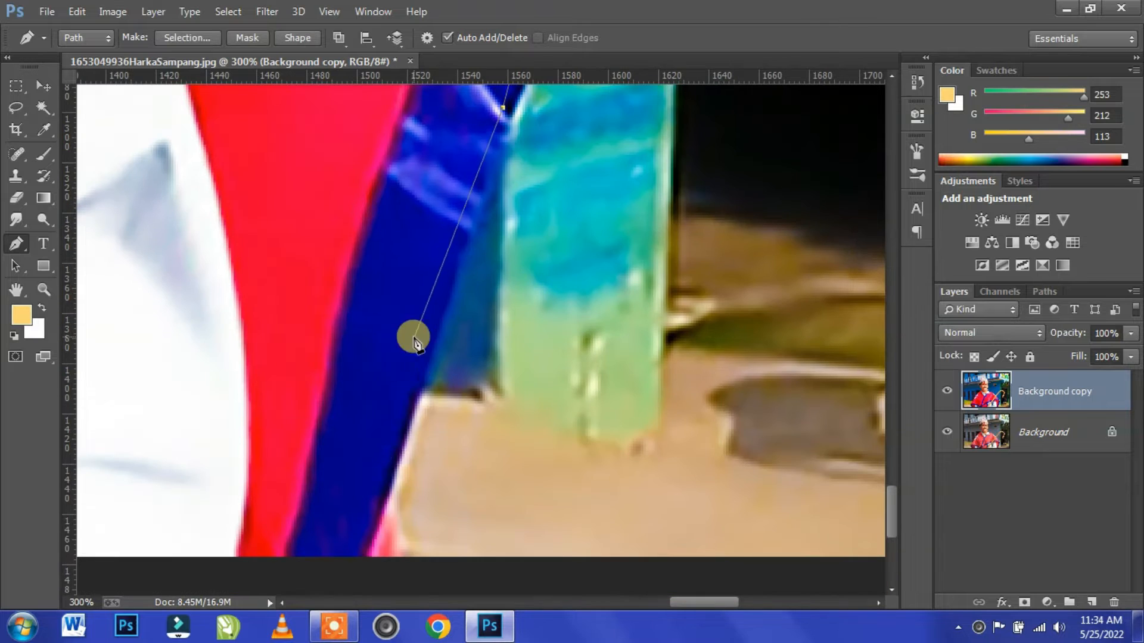
click(348, 587)
Run the path along just below the photo's lower edge to beneath the image-left corner of the poncho.
key(ctrl+0)
click(329, 588)
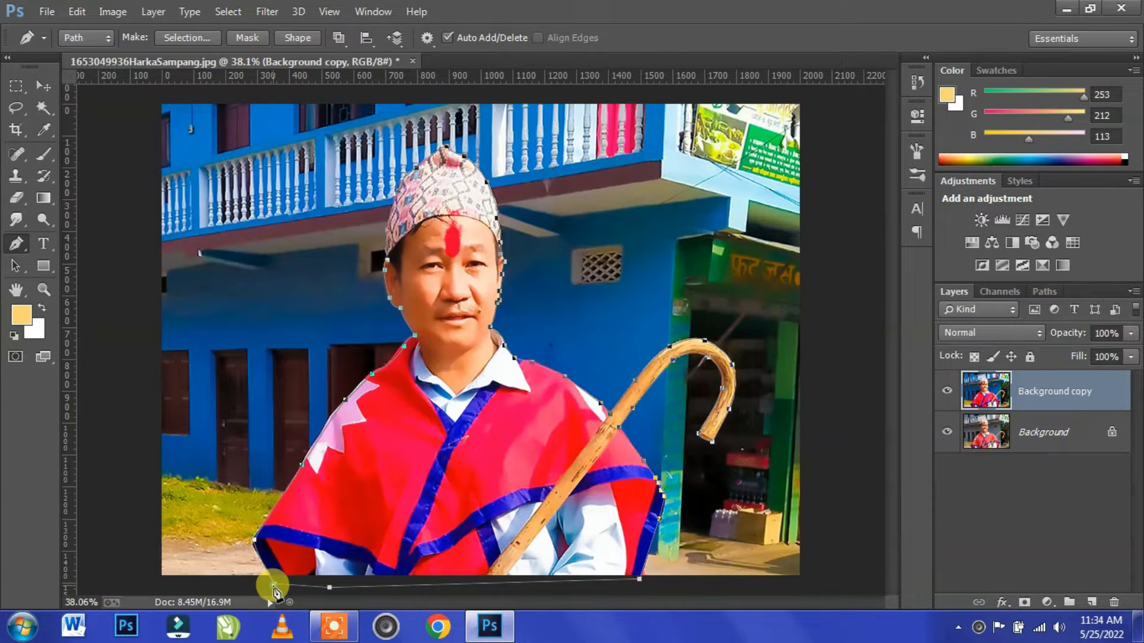
click(274, 584)
Make a new anti-aliased selection from the path with a 0-pixel feather and copy the man to a new layer.
right_click(450, 438)
click(519, 96)
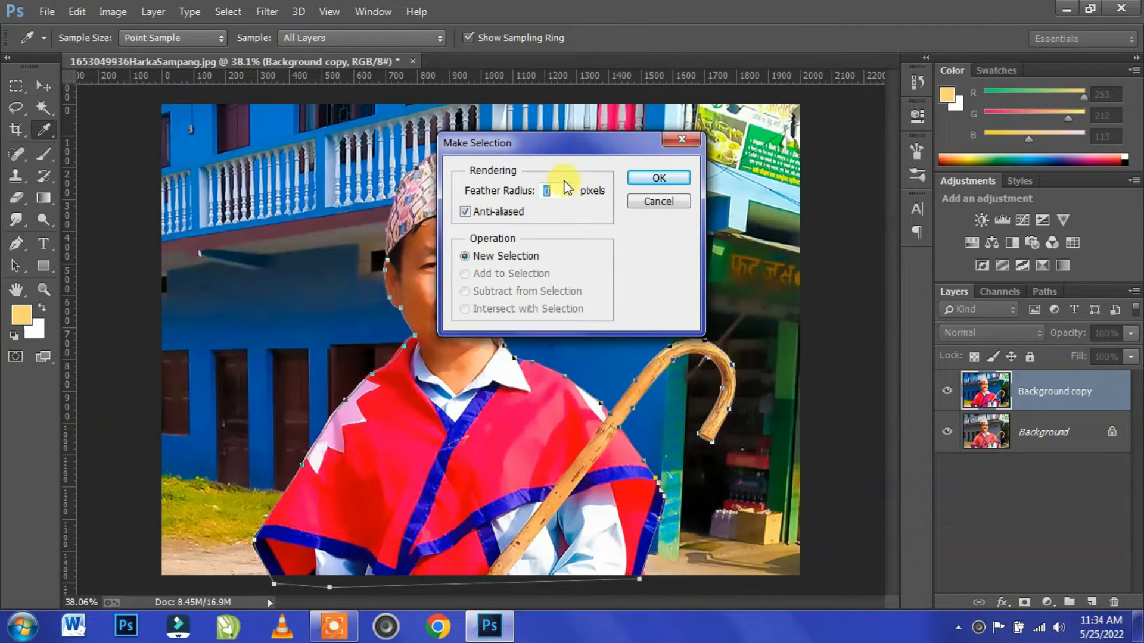
click(658, 177)
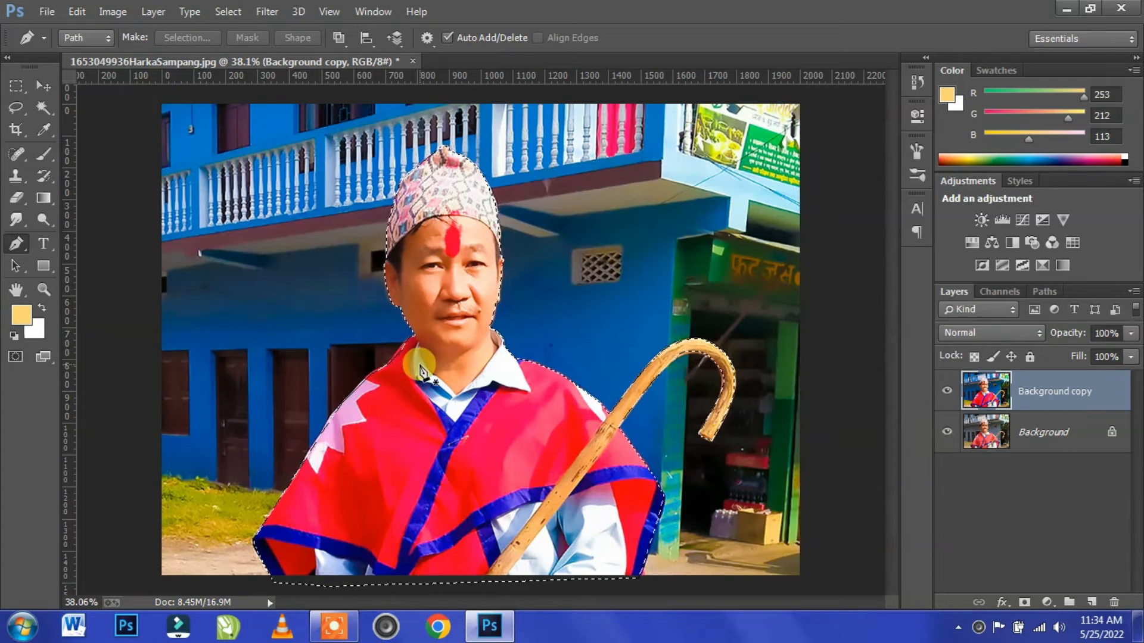
key(ctrl+j)
Hide the Background layer and select the Background copy layer.
click(45, 85)
click(947, 432)
click(946, 432)
click(947, 432)
click(947, 432)
click(1031, 434)
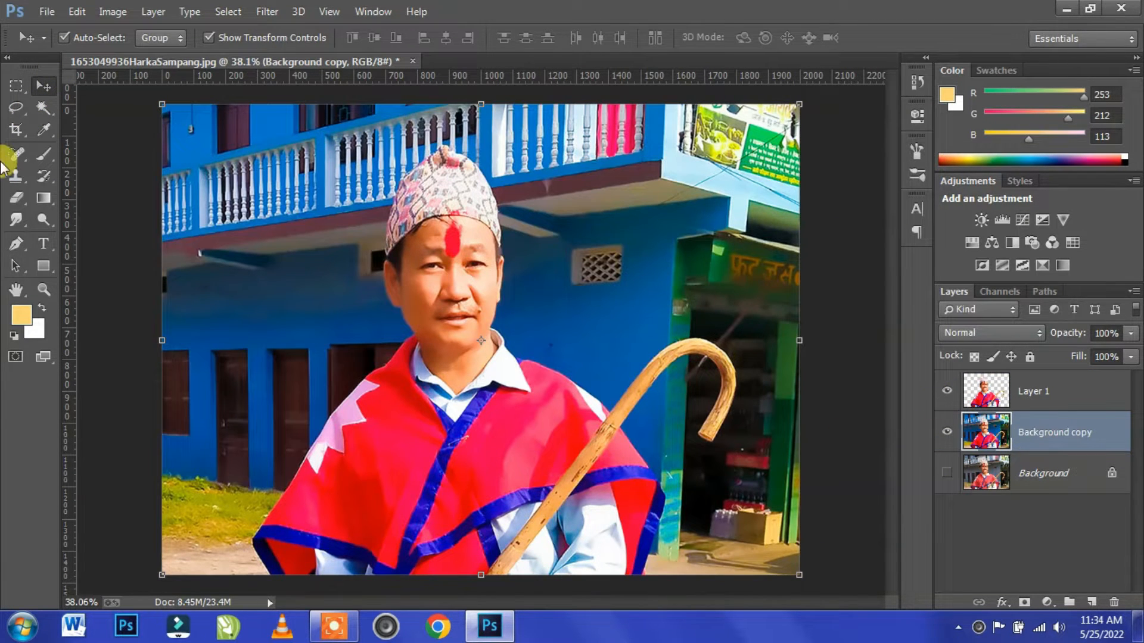
Set the foreground colour to a dark grey with RGB values 98, 98, 98.
click(24, 316)
click(696, 414)
click(1088, 279)
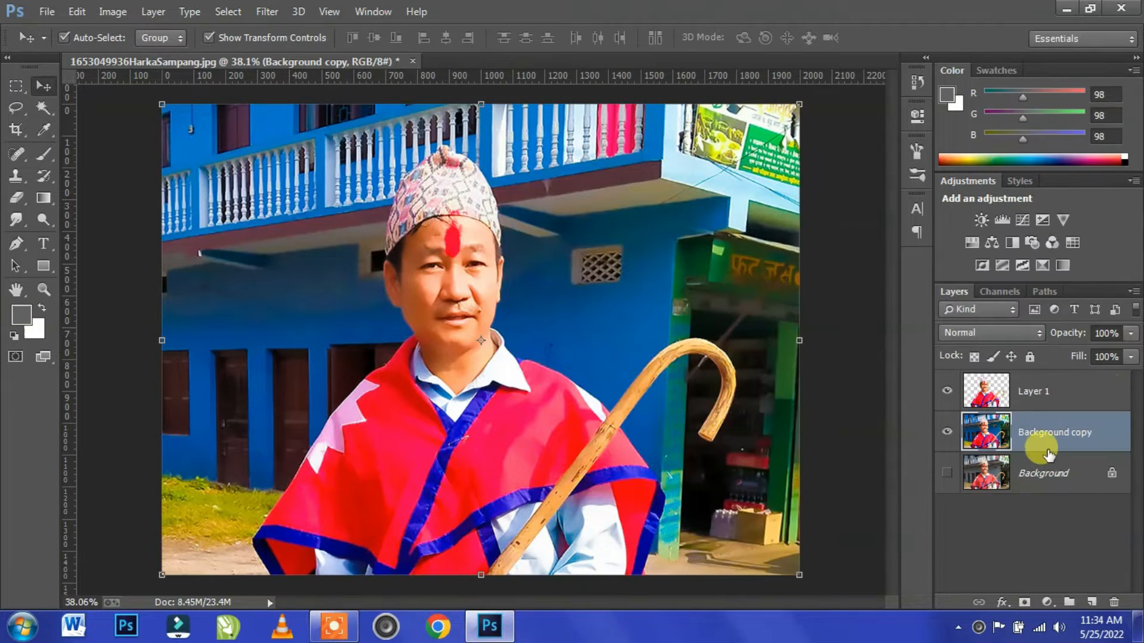
Duplicate the Background copy layer, hide the original copy, and fill the duplicate with the grey foreground colour.
key(ctrl+j)
click(947, 473)
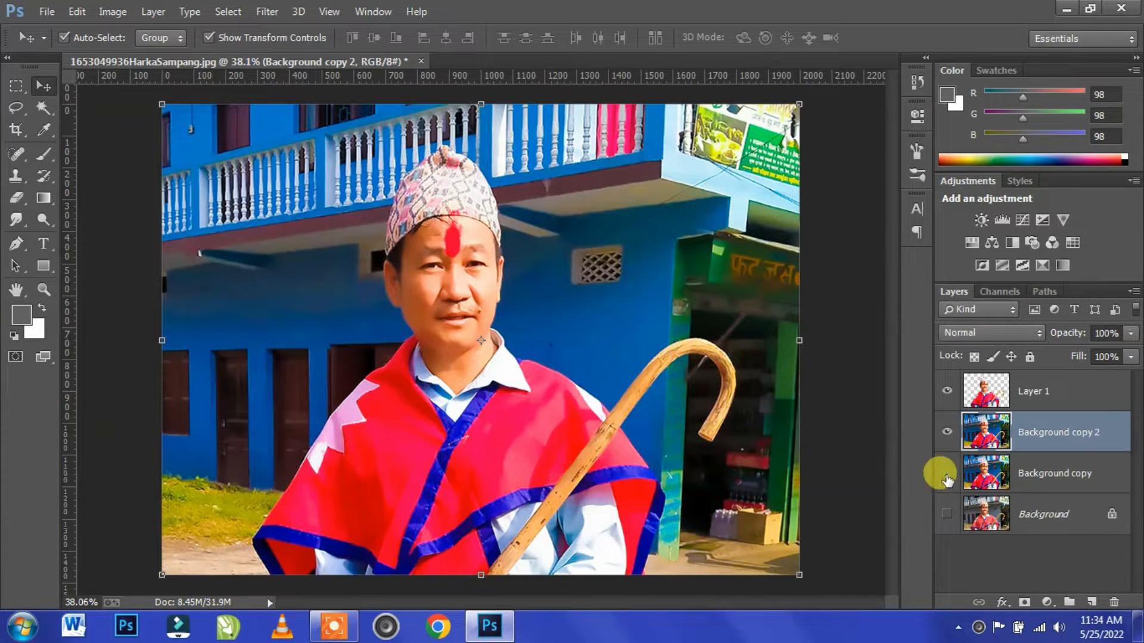
key(alt+BackSpace)
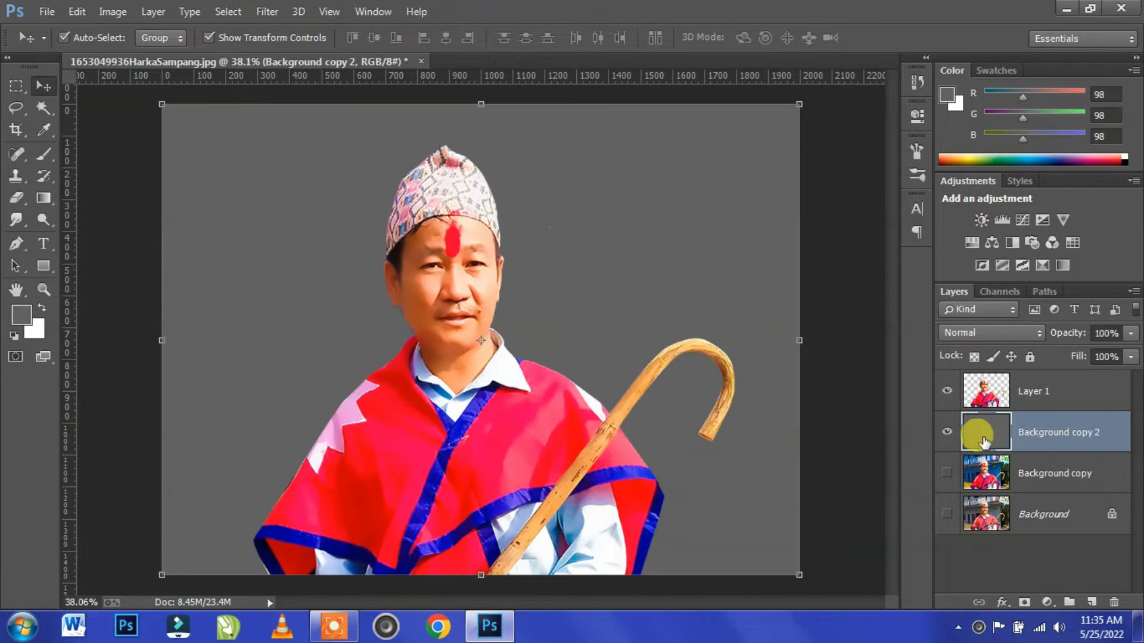
Sharpen the cut-out man on Layer 1 with Unsharp Mask at 352% amount, 3.0 pixels radius and 0 threshold.
click(1048, 394)
key(ctrl+plus)
key(ctrl+plus)
key(ctrl+plus)
drag(407, 272, 436, 374)
click(266, 11)
mouse_move(304, 308)
click(552, 386)
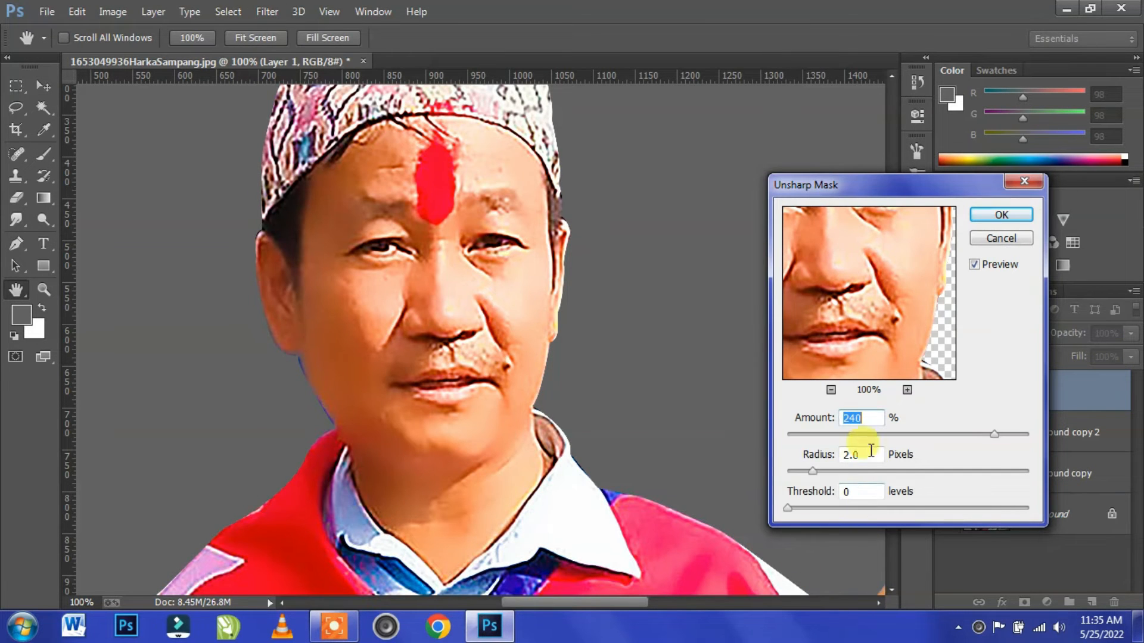
drag(818, 475, 826, 474)
drag(995, 435, 1015, 441)
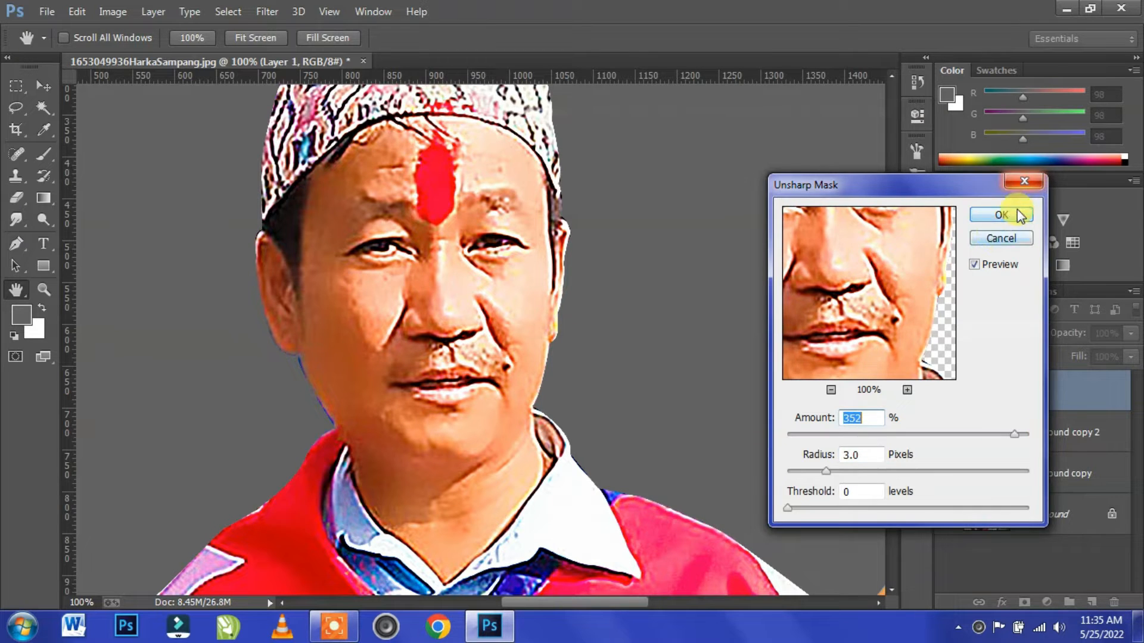
click(1014, 213)
Set up the Smudge tool with the 65 px textured soft tip, Transfer off and Spacing enabled at 1%.
key(ctrl+minus)
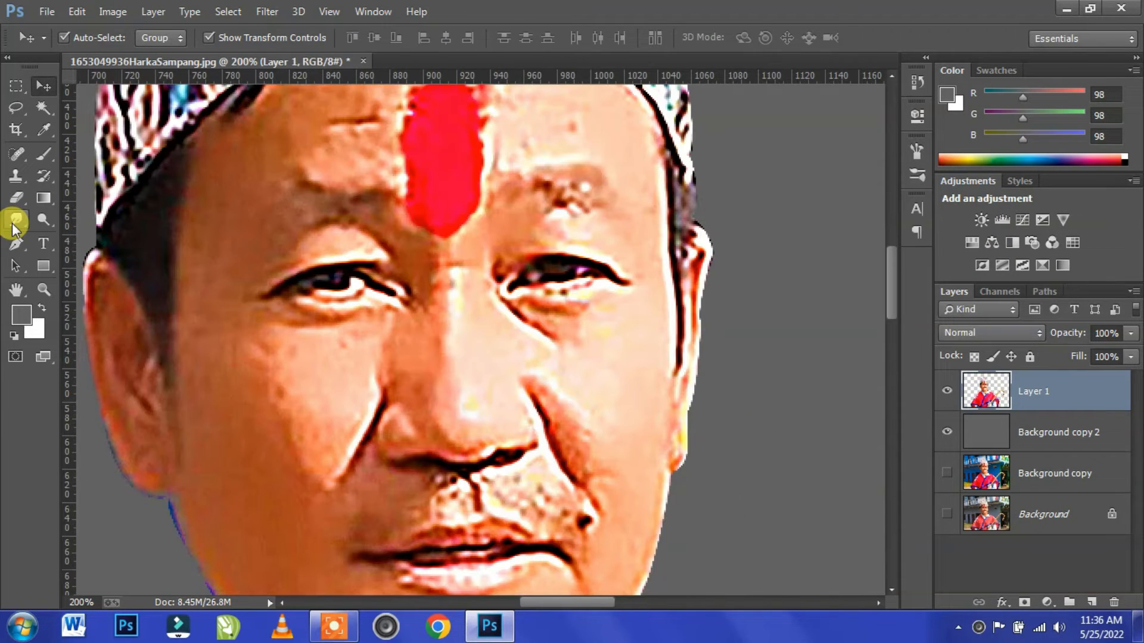
click(14, 222)
click(84, 39)
click(158, 412)
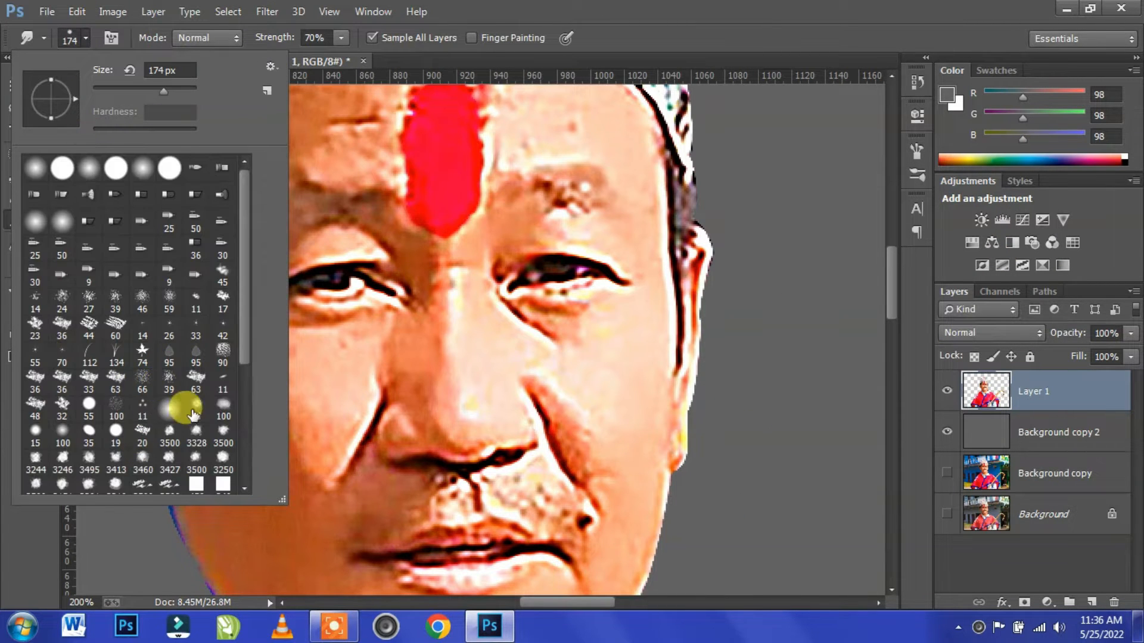
click(111, 38)
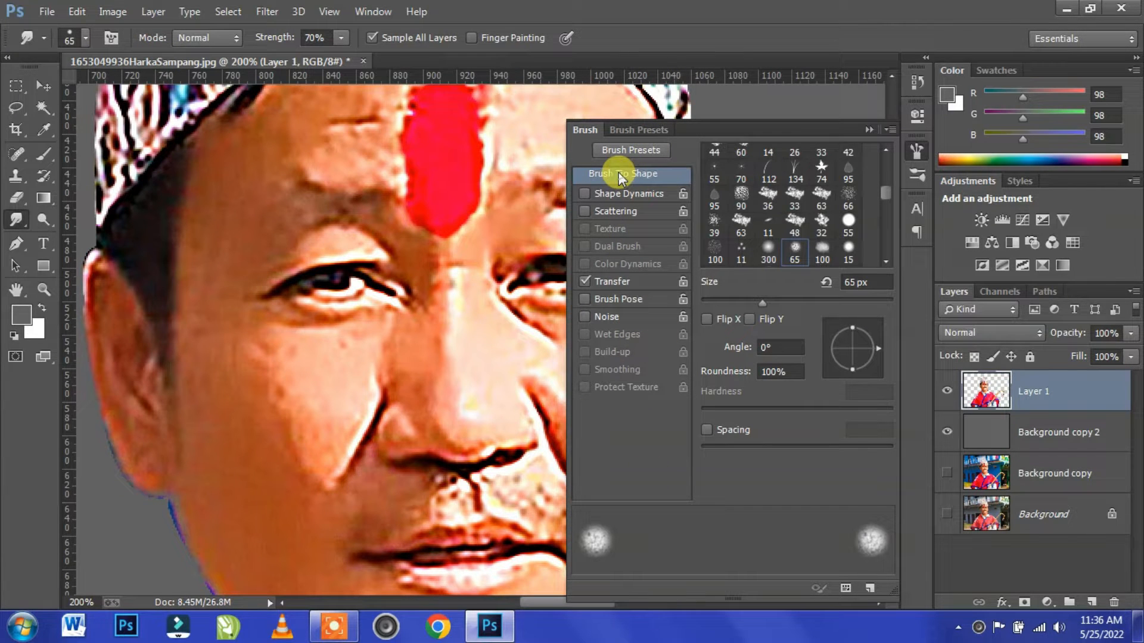
click(707, 431)
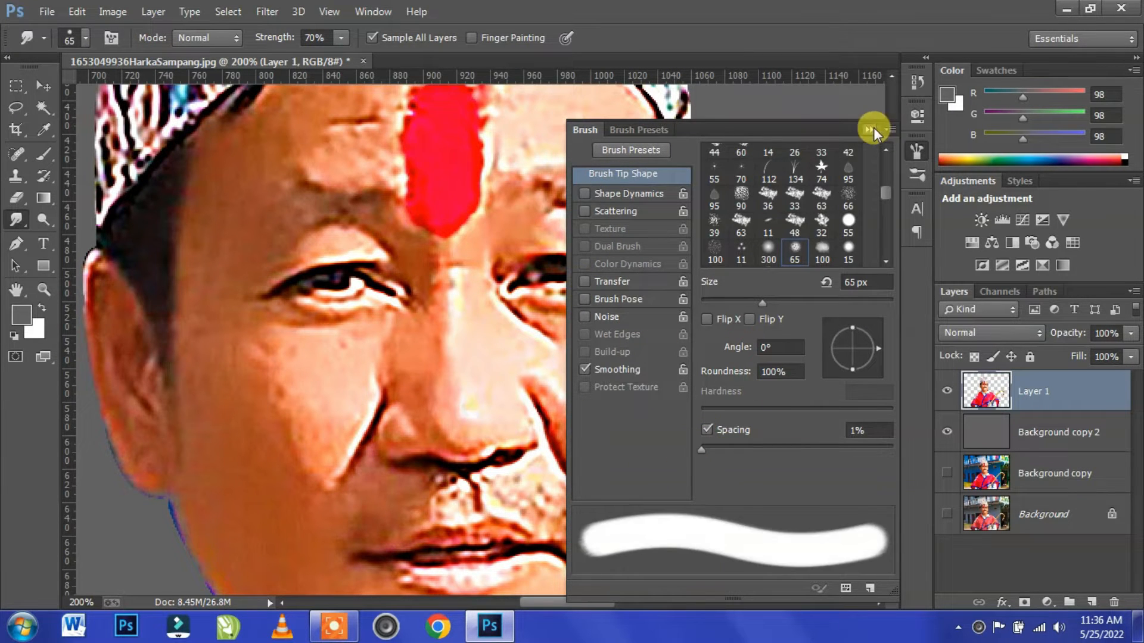
click(869, 129)
Smudge the forehead skin smooth on both sides of the red mark, reducing the brush to 35 px.
drag(474, 307, 479, 429)
key(bracketleft)
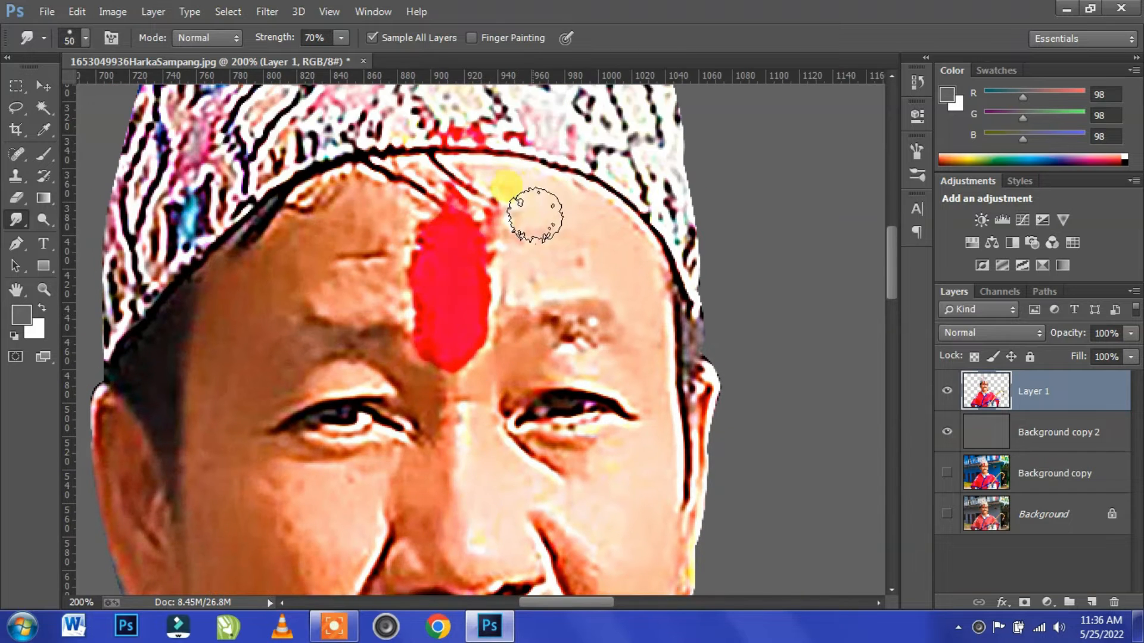
drag(526, 194, 557, 203)
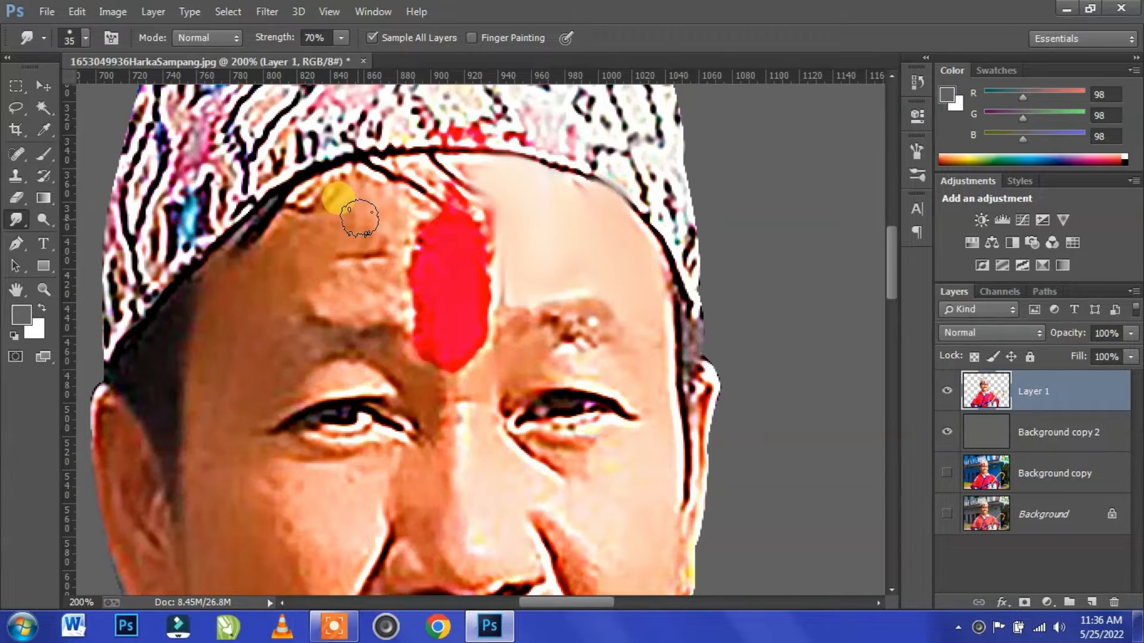
mouse_move(322, 224)
mouse_down()
mouse_move(338, 189)
mouse_move(293, 214)
mouse_move(322, 236)
mouse_up()
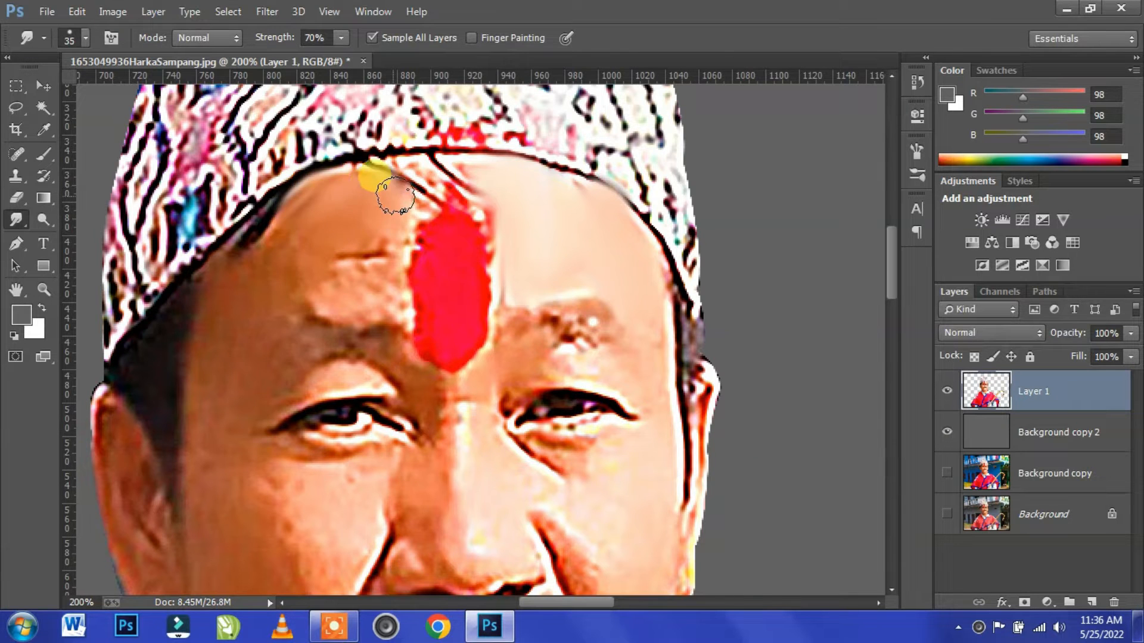
mouse_move(380, 181)
mouse_down()
mouse_move(411, 173)
mouse_move(497, 177)
mouse_move(370, 180)
mouse_move(451, 170)
mouse_move(389, 168)
mouse_move(390, 190)
mouse_move(457, 174)
mouse_move(380, 203)
mouse_up()
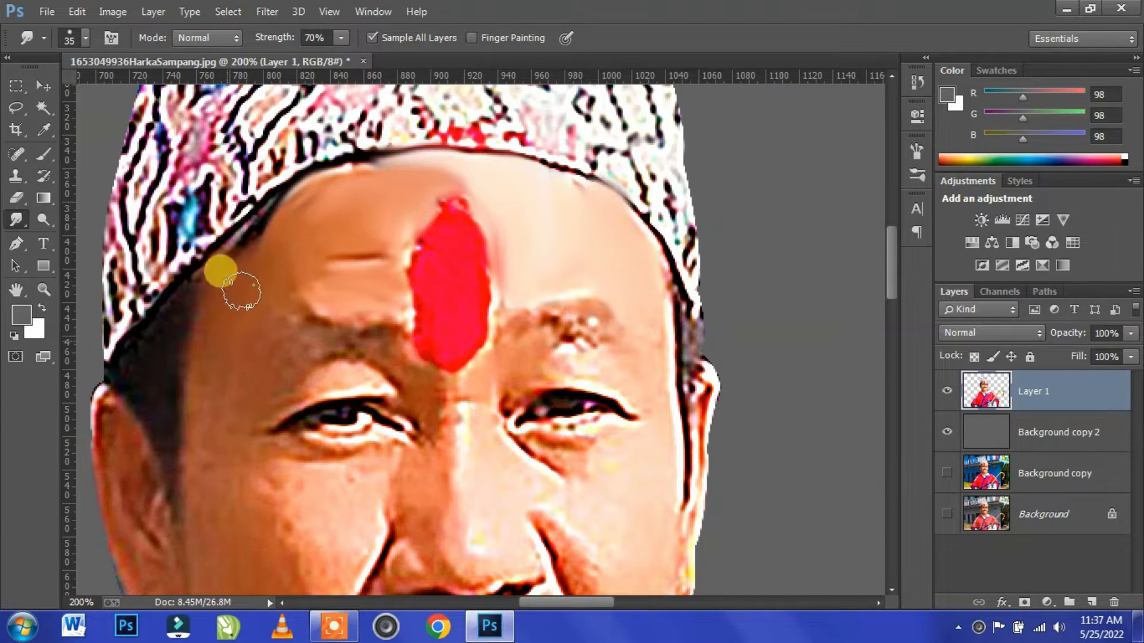
drag(268, 335, 225, 370)
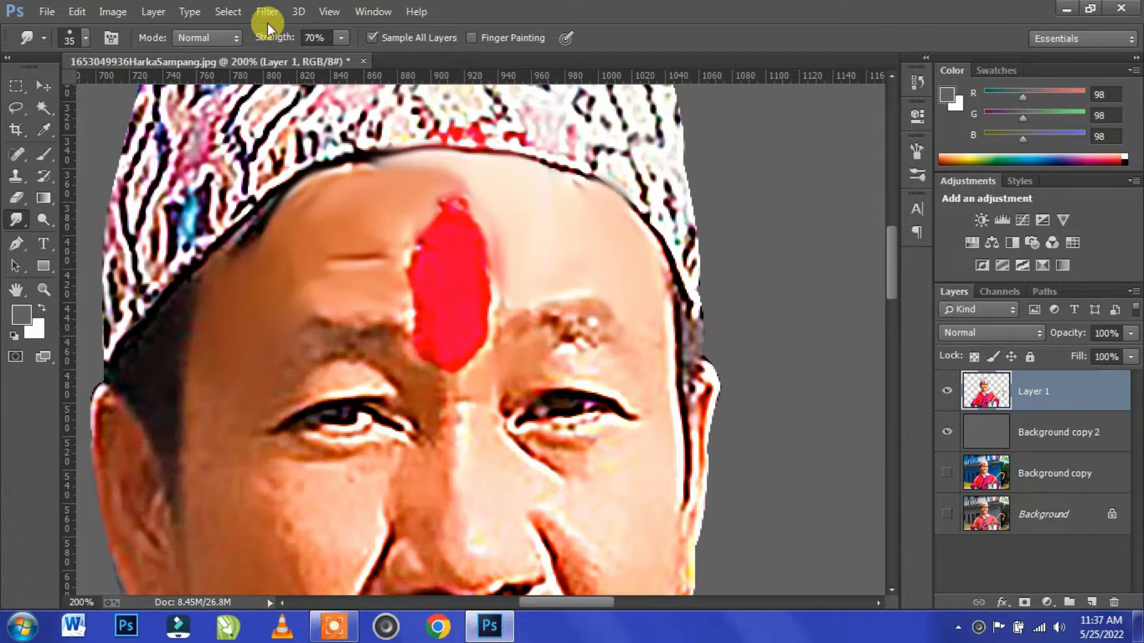
Turn off the brush's Spacing and smudge the image-left cheek below the eye with a 45 px brush.
click(111, 38)
click(708, 429)
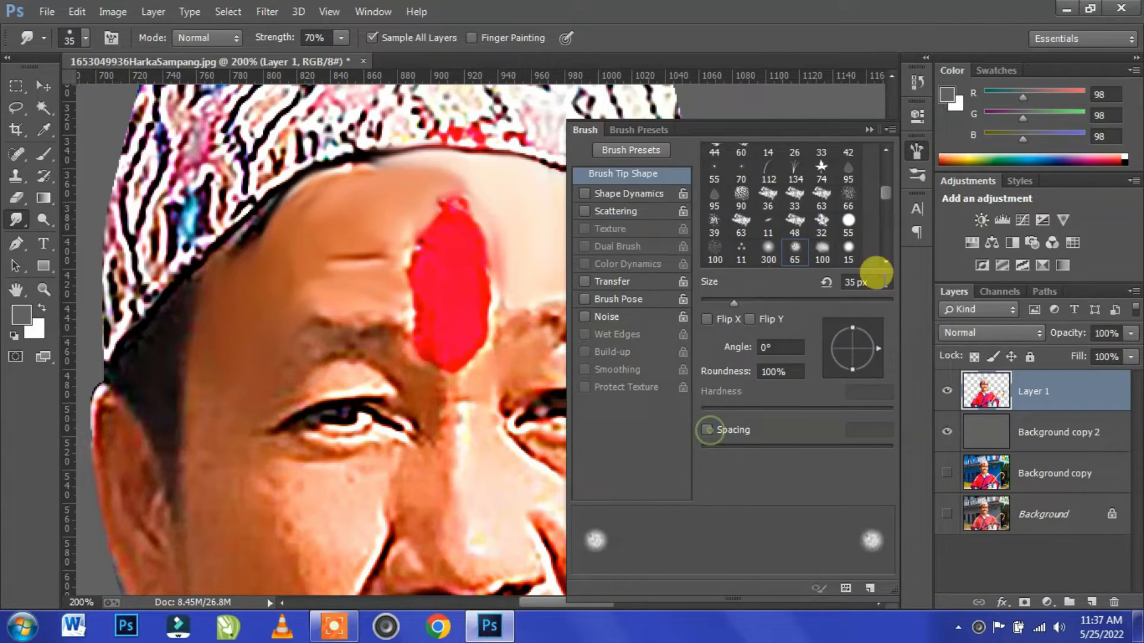
click(867, 128)
scroll(465, 179, down, 3)
mouse_move(369, 339)
mouse_down()
mouse_move(399, 343)
mouse_move(380, 350)
mouse_move(322, 324)
mouse_move(373, 349)
mouse_move(390, 319)
mouse_up()
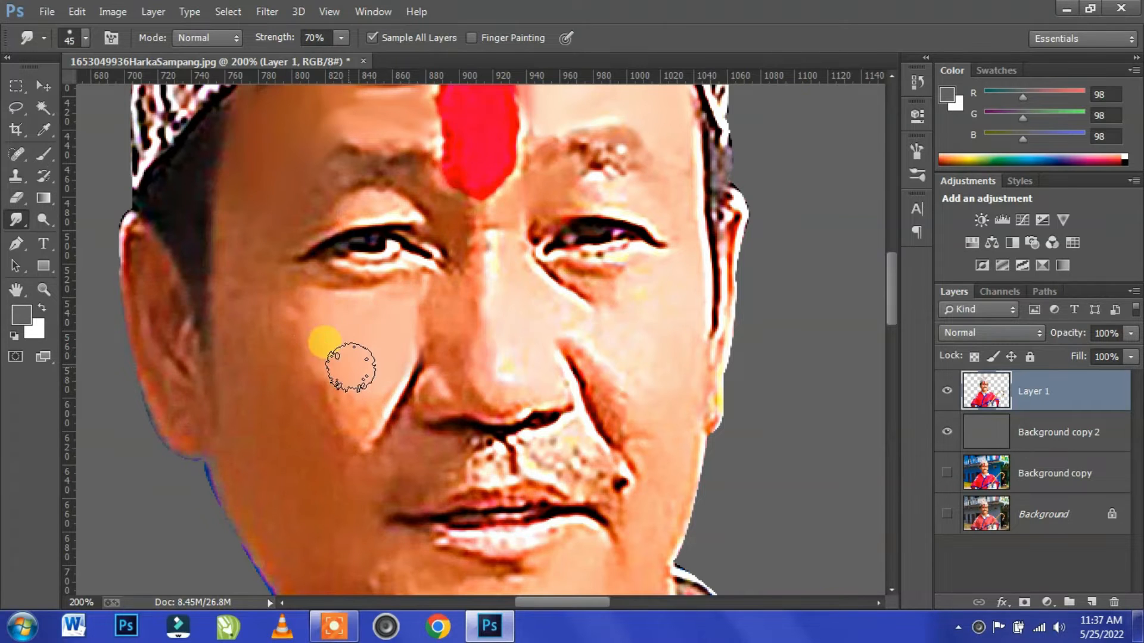
Smudge the image-left cheek along the nose and smile line with the brush reduced to 25 px.
key(ctrl+plus)
key(ctrl+plus)
drag(357, 363, 507, 189)
key(bracketleft)
key(bracketleft)
key(bracketleft)
key(bracketleft)
mouse_move(426, 286)
mouse_down()
mouse_move(356, 310)
mouse_move(384, 370)
mouse_up()
drag(362, 332, 225, 470)
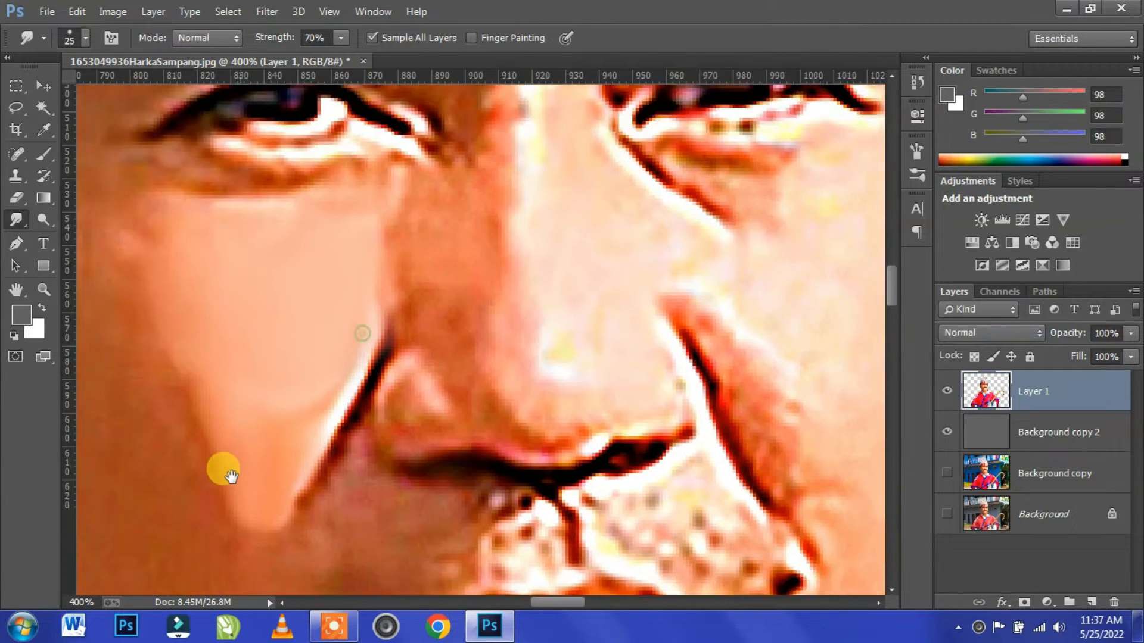
Smudge the skin of the image-right cheek smooth with a 30 px brush.
drag(514, 288, 313, 222)
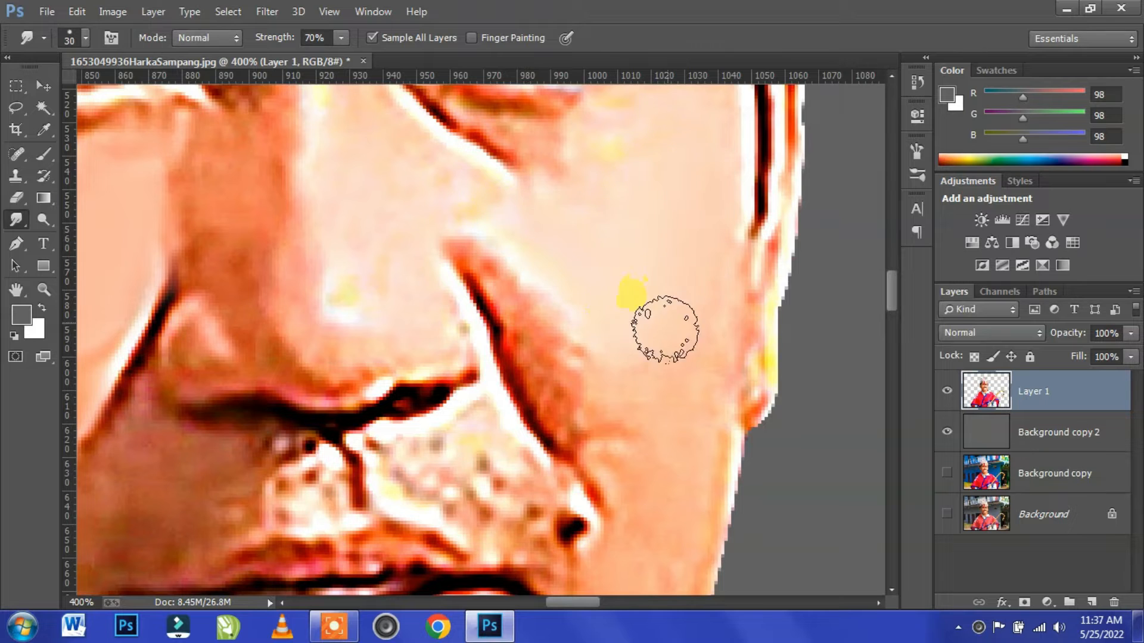
drag(621, 344, 613, 339)
drag(671, 367, 677, 214)
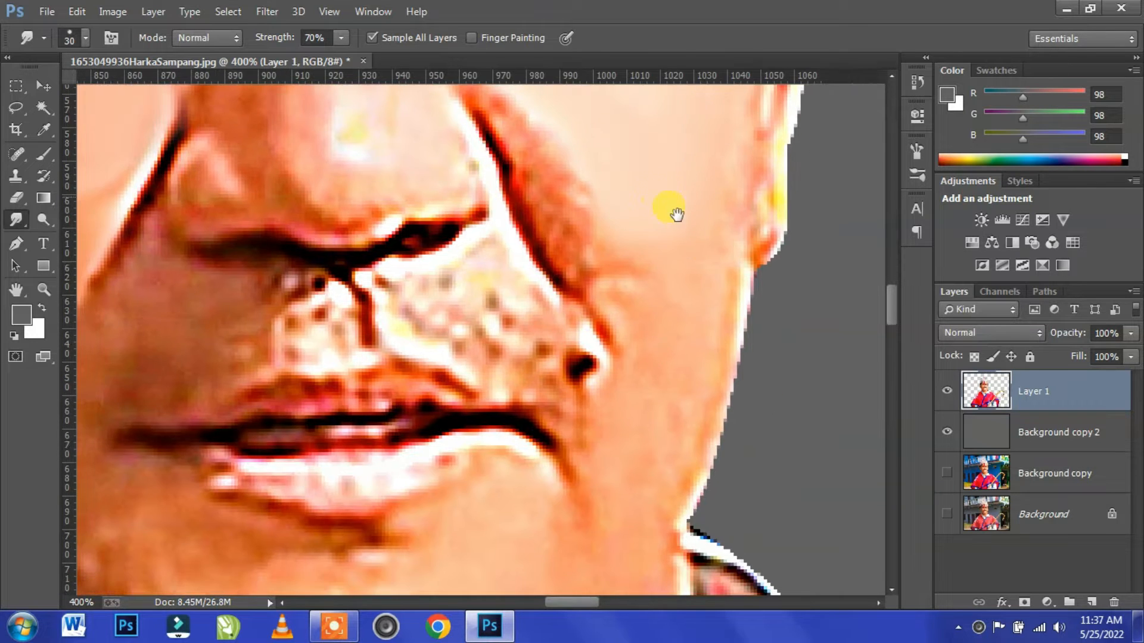
Load Layer 1's outline as a selection and smudge the image-right jaw and cheek edge smooth with the 30 px brush.
mouse_move(691, 270)
mouse_down()
mouse_move(646, 273)
mouse_move(671, 455)
mouse_move(679, 383)
mouse_up()
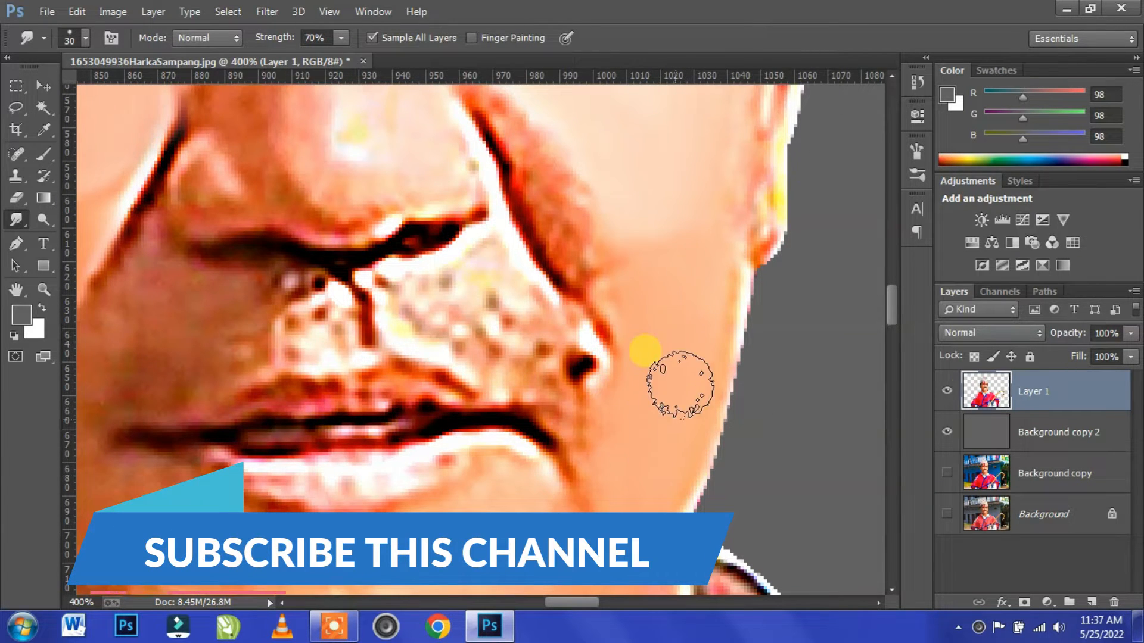
ctrl+click(974, 396)
mouse_move(667, 327)
mouse_down()
mouse_move(694, 302)
mouse_move(722, 320)
mouse_move(689, 490)
mouse_move(710, 356)
mouse_move(741, 280)
mouse_move(653, 512)
mouse_up()
drag(656, 292, 649, 497)
drag(676, 335, 677, 418)
Smudge the chin skin smooth from the image-right mouth corner downward, reducing the brush to 25 px.
mouse_move(567, 338)
mouse_down()
mouse_move(621, 393)
mouse_move(506, 390)
mouse_up()
drag(588, 424, 594, 312)
drag(577, 443, 611, 200)
drag(548, 399, 630, 220)
mouse_move(616, 392)
mouse_down()
mouse_move(575, 394)
mouse_move(549, 428)
mouse_move(399, 467)
mouse_move(523, 504)
mouse_move(423, 475)
mouse_up()
drag(504, 458, 603, 252)
mouse_move(462, 373)
mouse_down()
mouse_move(646, 324)
mouse_move(856, 395)
mouse_move(392, 283)
mouse_move(366, 319)
mouse_move(447, 276)
mouse_move(455, 383)
mouse_move(502, 373)
mouse_up()
key(bracketleft)
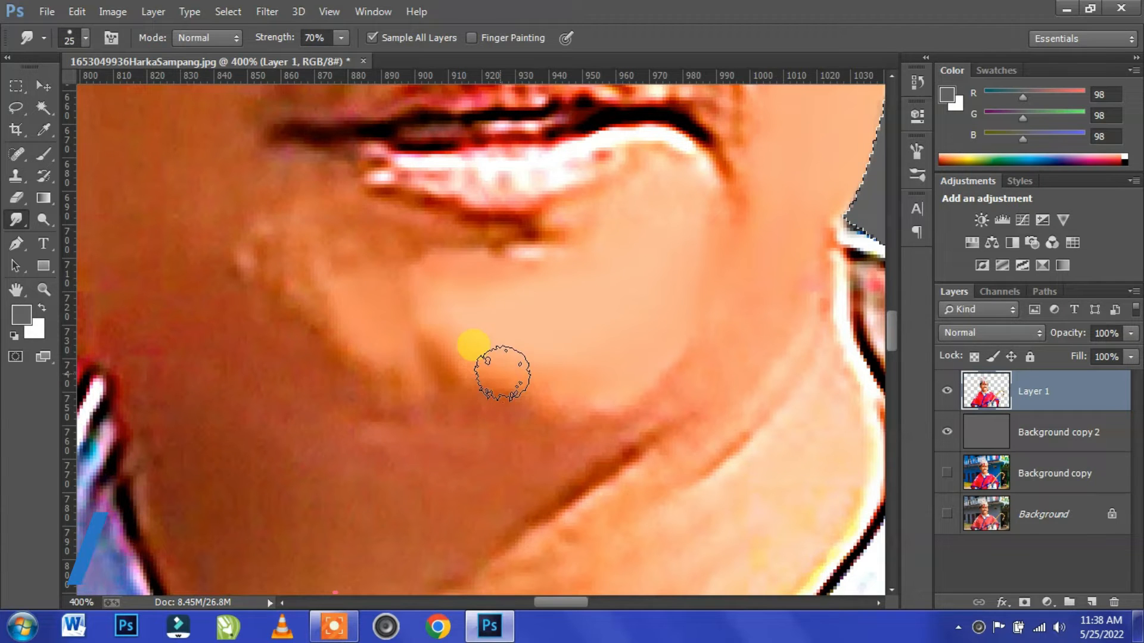
Reduce the brush to 20 px and smudge the skin directly beneath the lower lip.
scroll(462, 238, up, 5)
scroll(490, 257, down, 3)
key(bracketleft)
mouse_move(499, 262)
mouse_down()
mouse_move(650, 242)
mouse_move(626, 227)
mouse_move(721, 198)
mouse_move(647, 224)
mouse_move(645, 240)
mouse_move(768, 237)
mouse_move(781, 205)
mouse_up()
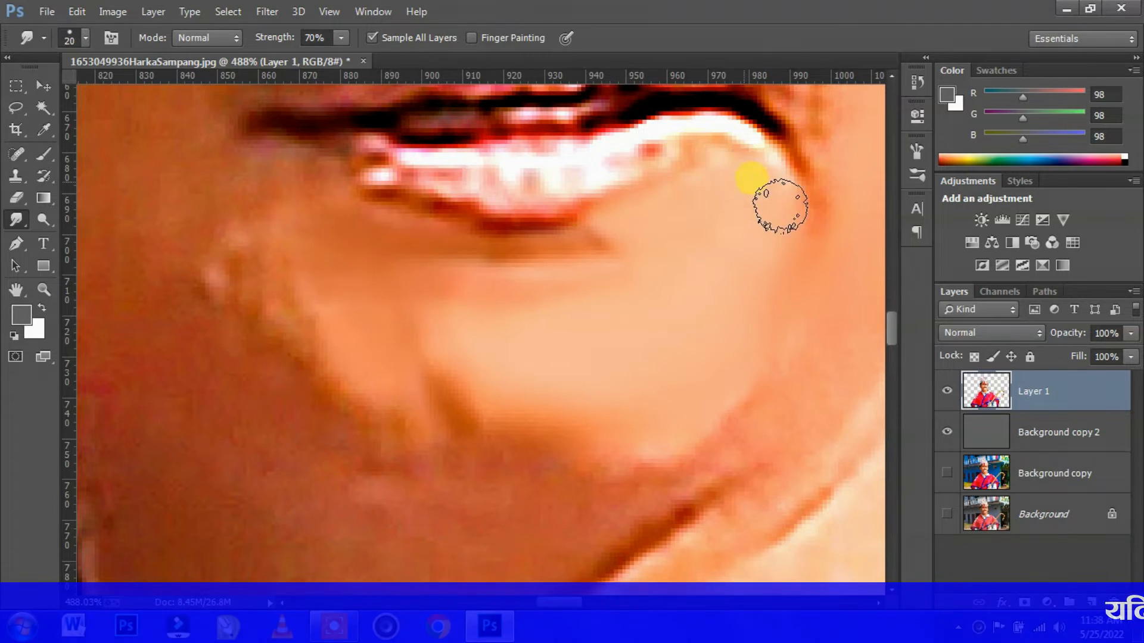
drag(470, 339, 704, 368)
Smudge the dark image-left skin between the nose and the mouth corner with the 20 px brush.
mouse_move(419, 187)
mouse_down()
mouse_move(443, 221)
mouse_move(529, 216)
mouse_move(605, 232)
mouse_move(539, 309)
mouse_move(454, 233)
mouse_move(417, 455)
mouse_up()
mouse_move(566, 291)
mouse_down()
mouse_move(537, 252)
mouse_move(611, 232)
mouse_move(629, 271)
mouse_move(572, 318)
mouse_move(535, 328)
mouse_move(525, 248)
mouse_move(534, 231)
mouse_move(567, 260)
mouse_move(570, 206)
mouse_move(636, 248)
mouse_move(651, 301)
mouse_move(525, 348)
mouse_move(479, 350)
mouse_move(456, 290)
mouse_move(473, 301)
mouse_move(477, 259)
mouse_move(467, 338)
mouse_move(501, 284)
mouse_move(496, 342)
mouse_move(376, 304)
mouse_move(415, 347)
mouse_move(414, 291)
mouse_move(384, 333)
mouse_move(441, 442)
mouse_move(392, 499)
mouse_move(374, 333)
mouse_move(372, 436)
mouse_move(413, 481)
mouse_up()
key(space)
mouse_move(411, 477)
mouse_down()
mouse_move(352, 250)
mouse_move(353, 192)
mouse_up()
mouse_move(391, 258)
mouse_down()
mouse_move(497, 354)
mouse_move(507, 380)
mouse_move(587, 431)
mouse_move(663, 352)
mouse_move(653, 399)
mouse_move(636, 380)
mouse_move(752, 438)
mouse_move(696, 441)
mouse_move(534, 354)
mouse_move(475, 374)
mouse_move(483, 324)
mouse_move(422, 301)
mouse_move(458, 319)
mouse_move(367, 226)
mouse_move(470, 202)
mouse_move(421, 179)
mouse_up()
scroll(485, 324, up, 3)
Smudge the nose bridge and its shaded image-left side smooth with the 20 px brush.
scroll(494, 274, up, 10)
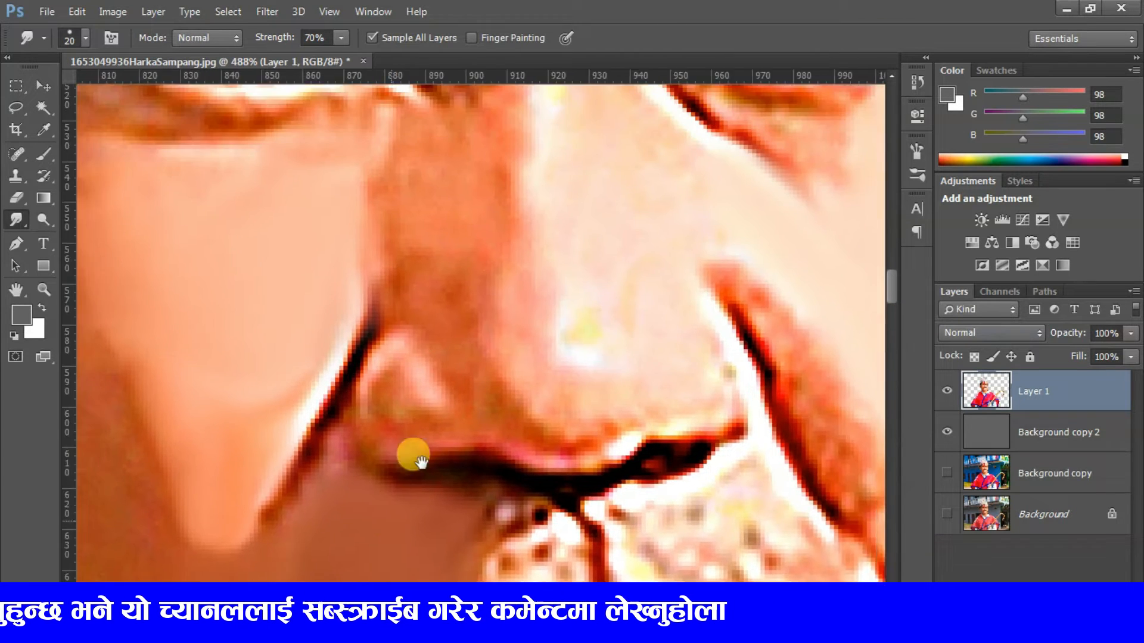
mouse_move(539, 343)
mouse_down()
mouse_move(524, 337)
mouse_move(511, 161)
mouse_move(527, 175)
mouse_up()
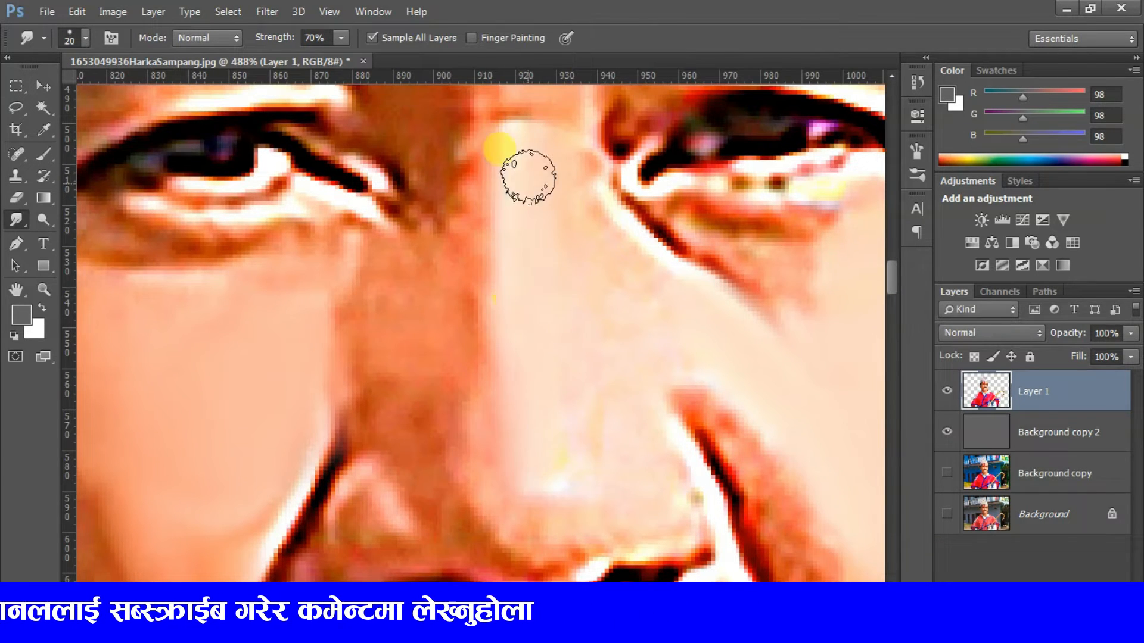
mouse_move(545, 382)
mouse_down()
mouse_move(516, 447)
mouse_move(493, 168)
mouse_move(513, 309)
mouse_move(541, 355)
mouse_move(553, 182)
mouse_up()
mouse_move(581, 306)
mouse_down()
mouse_move(611, 333)
mouse_move(664, 327)
mouse_move(640, 268)
mouse_up()
mouse_move(514, 253)
mouse_down()
mouse_move(454, 419)
mouse_move(452, 327)
mouse_move(395, 337)
mouse_move(468, 375)
mouse_move(460, 453)
mouse_move(481, 391)
mouse_move(449, 441)
mouse_move(405, 469)
mouse_up()
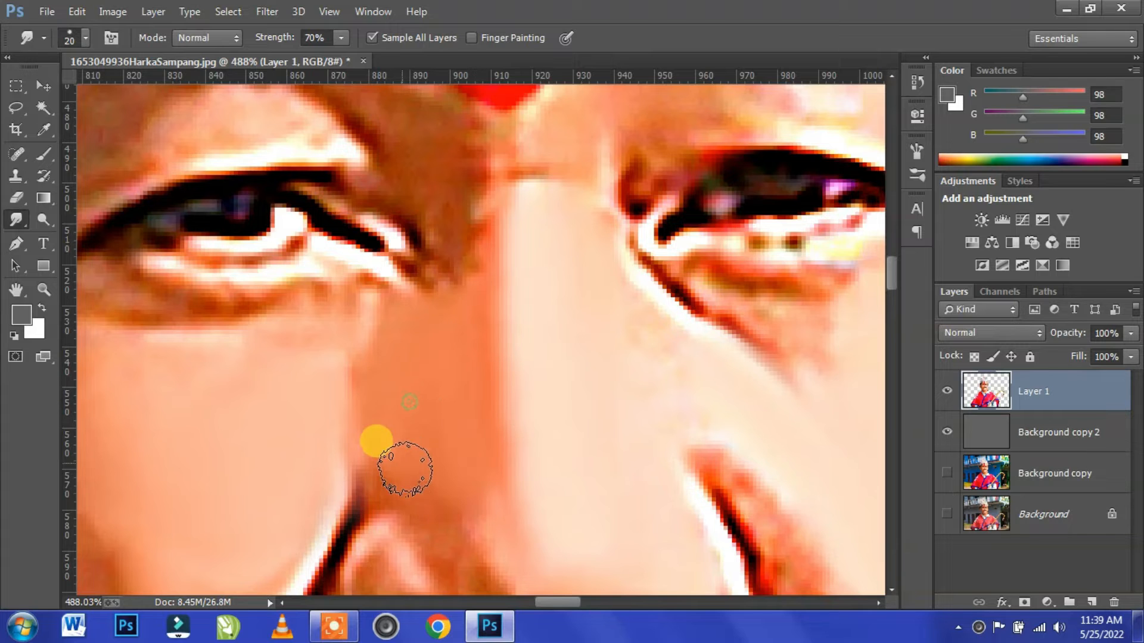
Smudge the nose tip and nostril contours with the brush reduced to 10 px.
mouse_move(441, 434)
mouse_down()
mouse_move(350, 337)
mouse_move(231, 359)
mouse_move(322, 388)
mouse_move(329, 265)
mouse_move(375, 186)
mouse_move(350, 274)
mouse_move(365, 319)
mouse_move(410, 265)
mouse_up()
key(space)
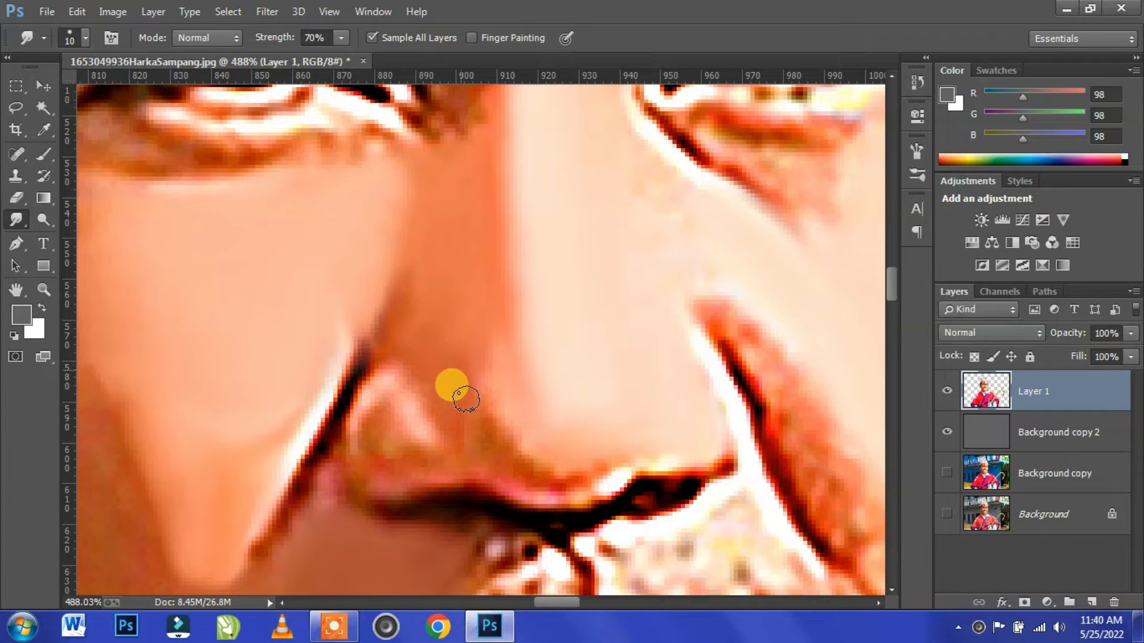
drag(549, 472, 528, 474)
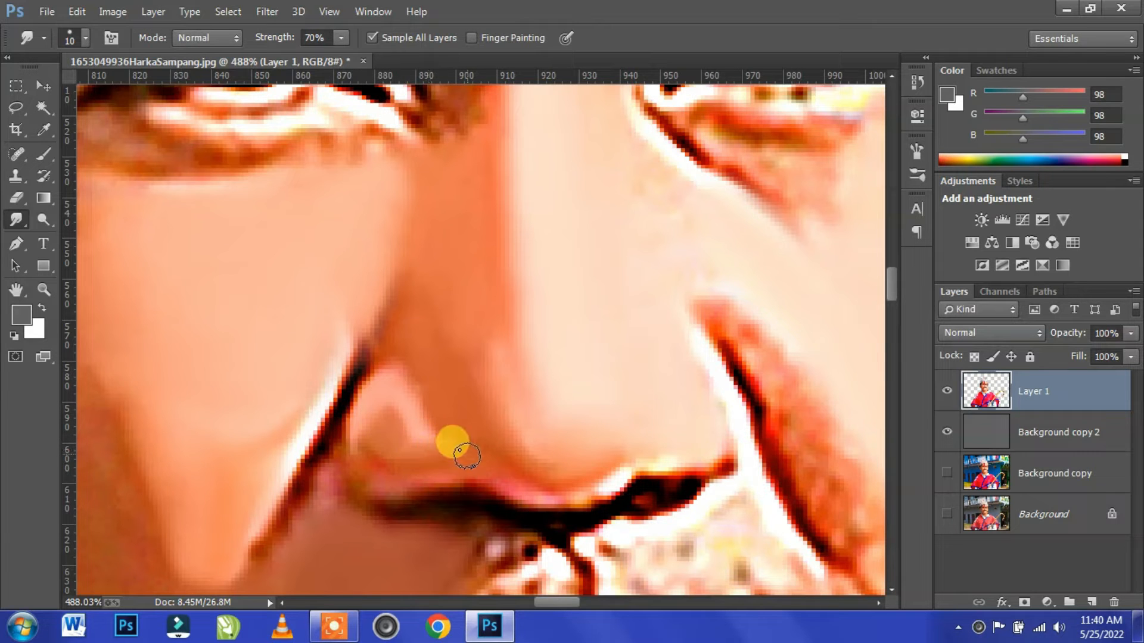
mouse_move(470, 477)
mouse_down()
mouse_move(549, 480)
mouse_move(1098, 322)
mouse_move(582, 421)
mouse_move(578, 411)
mouse_up()
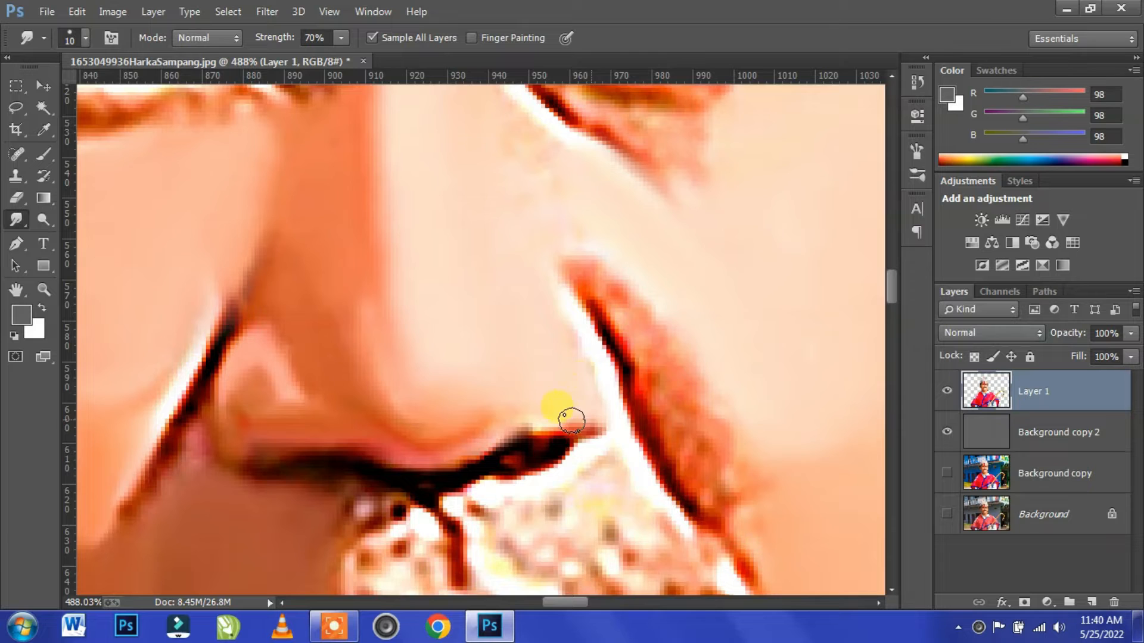
drag(514, 301, 503, 436)
drag(405, 280, 475, 427)
Enlarge the brush to 15 px and smudge the skin between the eyes below the red mark.
key(])
mouse_move(404, 362)
mouse_down()
mouse_move(419, 321)
mouse_move(407, 364)
mouse_up()
drag(506, 212, 514, 223)
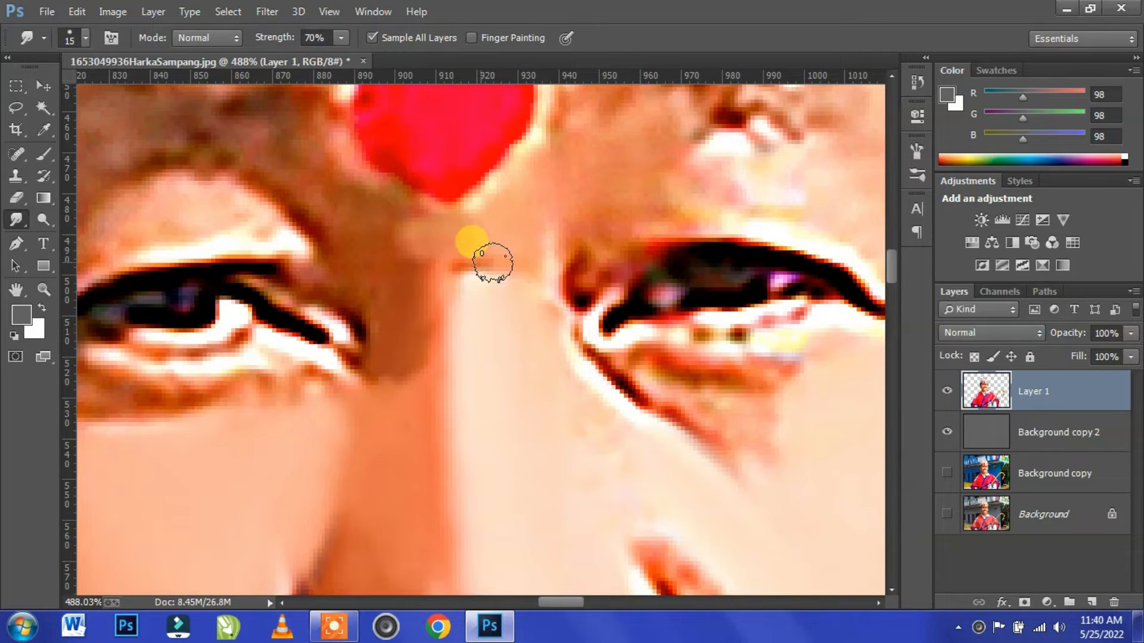
drag(397, 289, 407, 377)
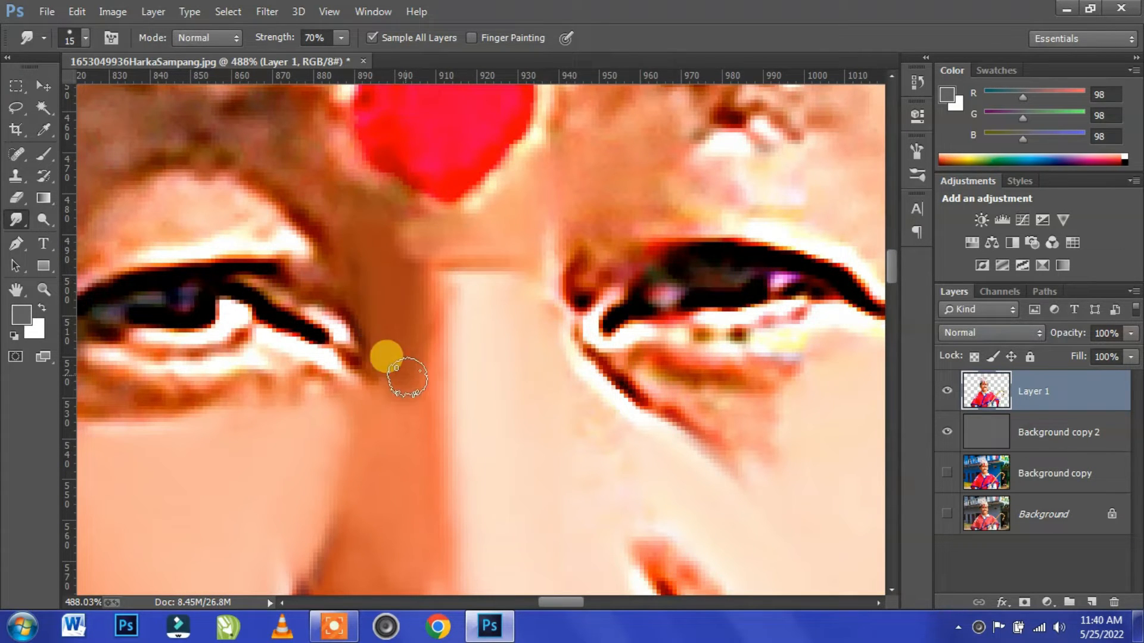
drag(374, 411, 402, 338)
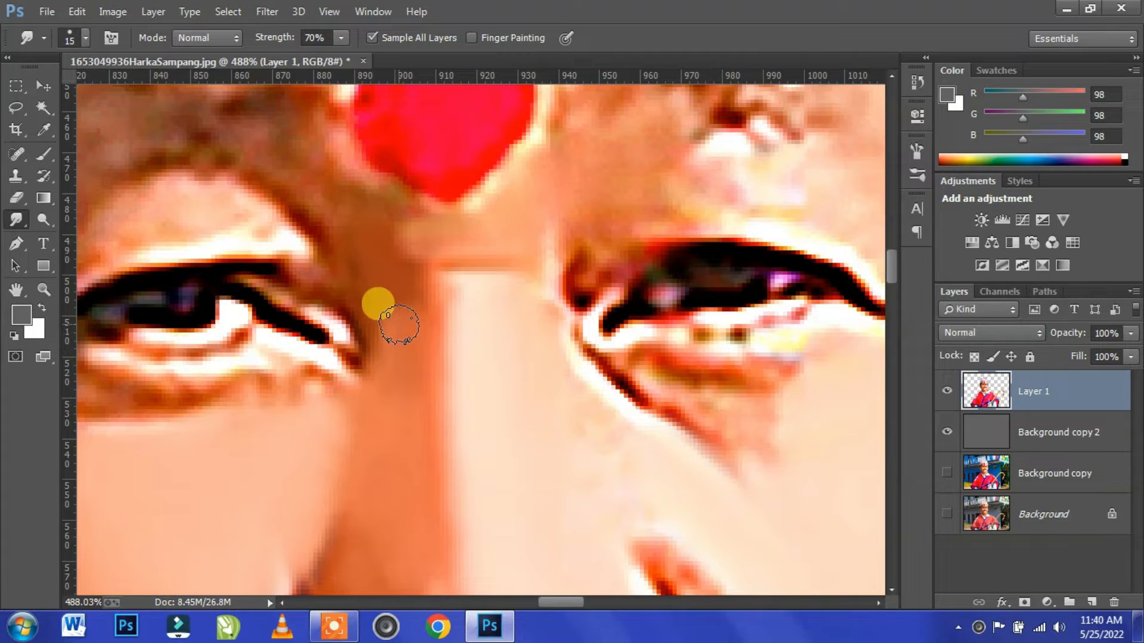
Smudge the image-right eyebrow and the skin above that eye, enlarging the brush to 20 px.
mouse_move(401, 220)
mouse_down()
mouse_move(560, 175)
mouse_move(671, 194)
mouse_move(582, 235)
mouse_move(580, 150)
mouse_up()
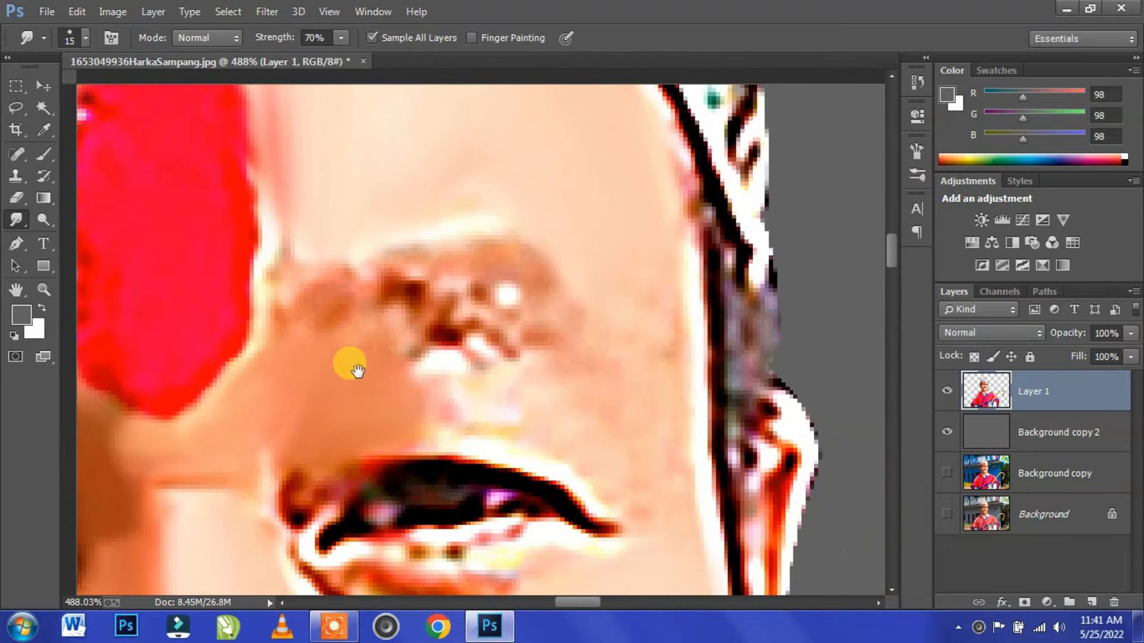
mouse_move(357, 375)
mouse_down()
mouse_move(288, 396)
mouse_move(312, 409)
mouse_move(259, 429)
mouse_move(508, 409)
mouse_move(506, 424)
mouse_move(507, 404)
mouse_up()
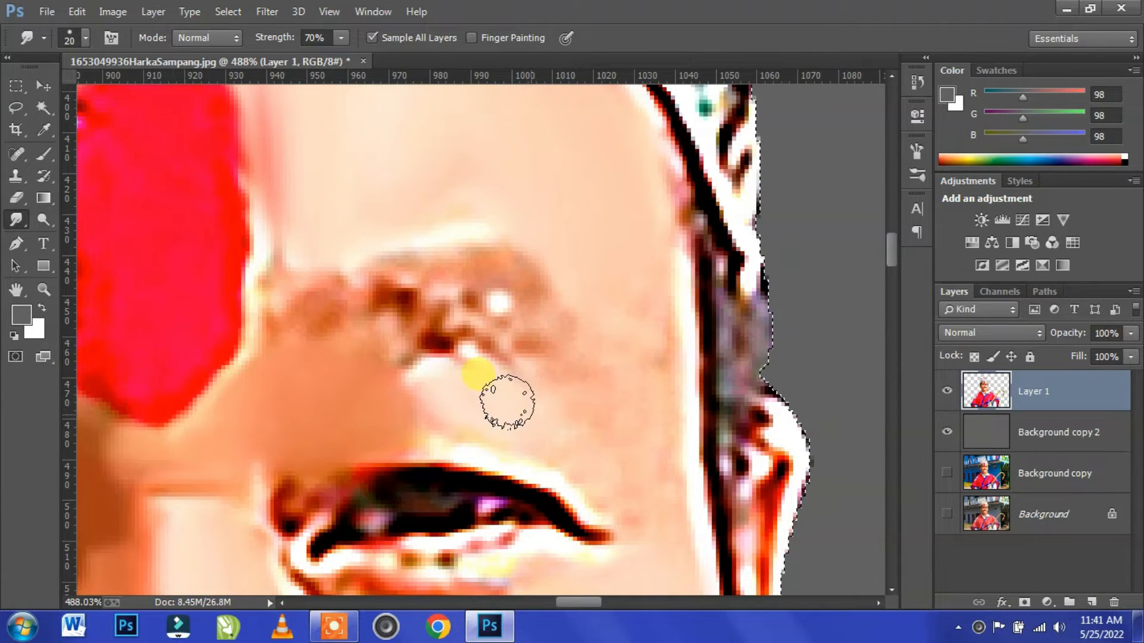
mouse_move(454, 438)
mouse_down()
mouse_move(427, 396)
mouse_move(478, 370)
mouse_move(596, 478)
mouse_move(434, 415)
mouse_move(435, 306)
mouse_move(467, 232)
mouse_move(613, 235)
mouse_move(632, 314)
mouse_move(653, 230)
mouse_move(605, 325)
mouse_move(311, 255)
mouse_move(287, 345)
mouse_move(327, 305)
mouse_move(531, 306)
mouse_move(414, 336)
mouse_move(489, 352)
mouse_move(409, 309)
mouse_move(355, 334)
mouse_move(342, 385)
mouse_move(303, 379)
mouse_up()
Smudge the red forehead mark and its jagged edges smooth with the 20 px brush.
scroll(426, 227, left, 6)
scroll(471, 244, up, 3)
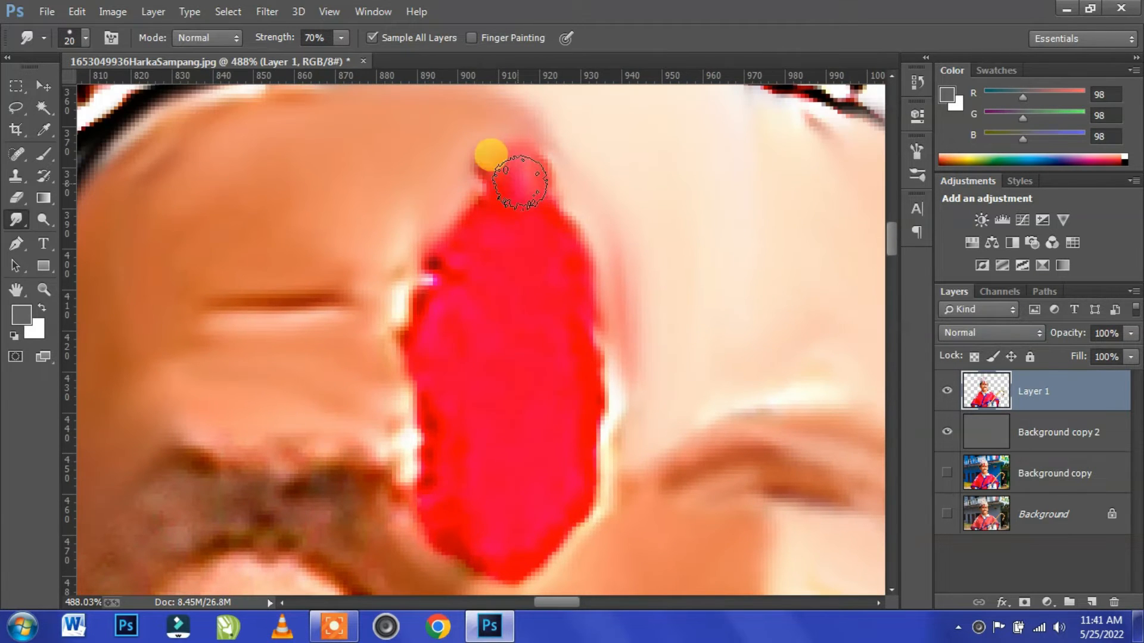
drag(520, 182, 446, 275)
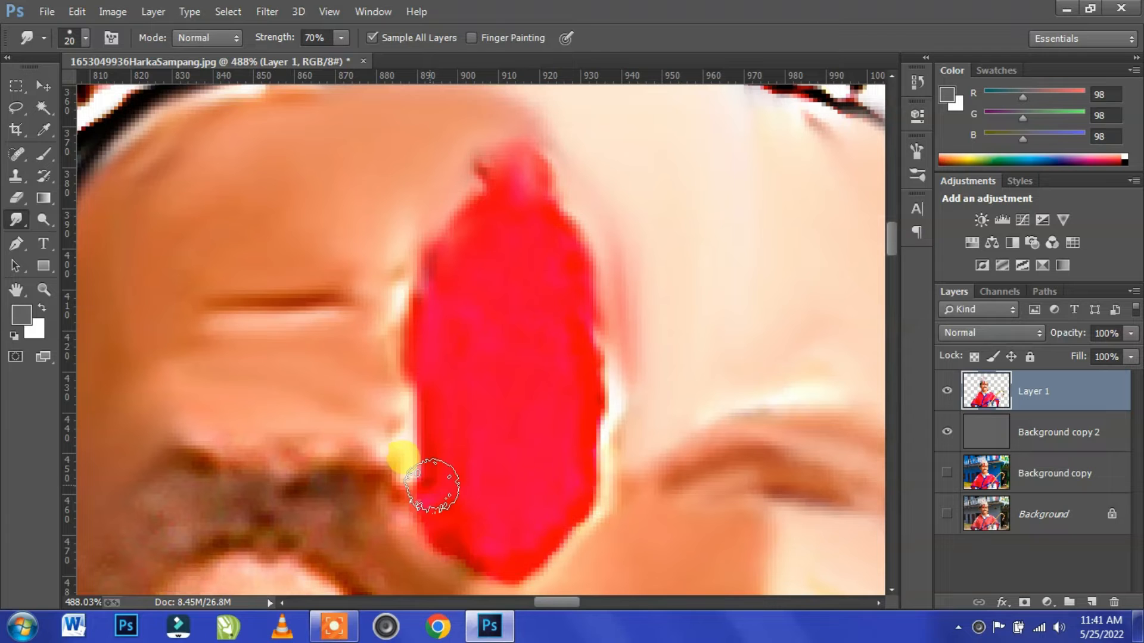
mouse_move(481, 535)
mouse_down()
mouse_move(529, 542)
mouse_move(620, 386)
mouse_move(599, 486)
mouse_move(584, 481)
mouse_move(523, 563)
mouse_up()
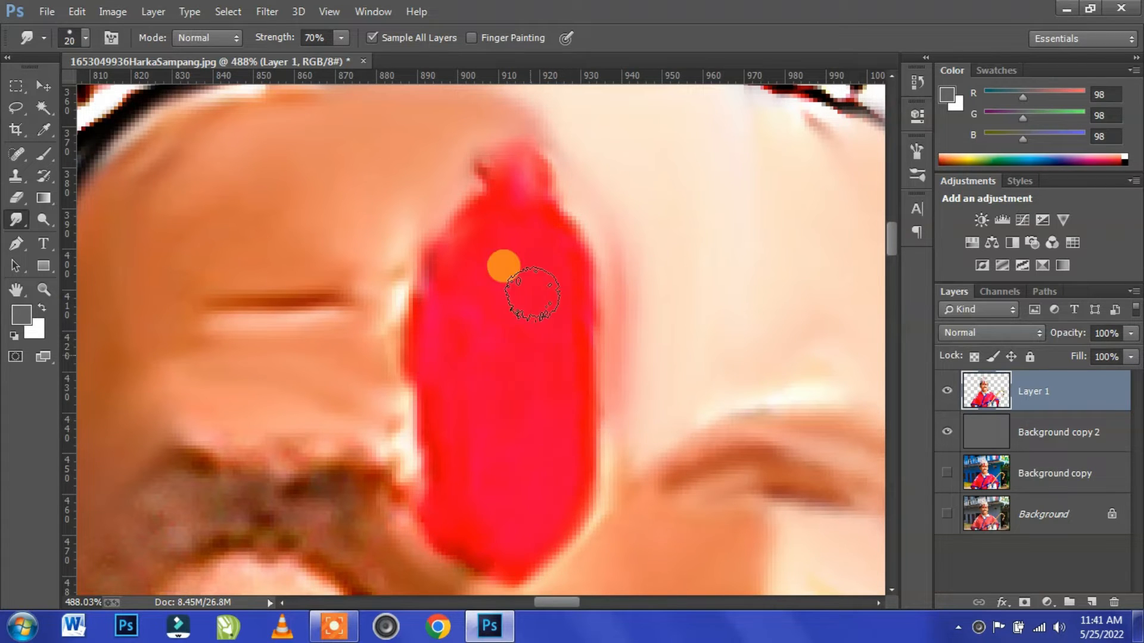
Smudge the skin between the image-left eye and eyebrow with the brush reduced to 9 px.
mouse_move(326, 537)
mouse_down()
mouse_move(417, 323)
mouse_move(479, 237)
mouse_move(387, 292)
mouse_up()
mouse_move(445, 323)
mouse_down()
mouse_move(506, 322)
mouse_move(337, 302)
mouse_move(485, 305)
mouse_move(524, 337)
mouse_move(267, 358)
mouse_move(292, 308)
mouse_move(238, 380)
mouse_up()
key(bracketleft)
key(bracketleft)
mouse_move(329, 343)
mouse_down()
mouse_move(276, 360)
mouse_move(280, 345)
mouse_move(455, 332)
mouse_move(522, 358)
mouse_up()
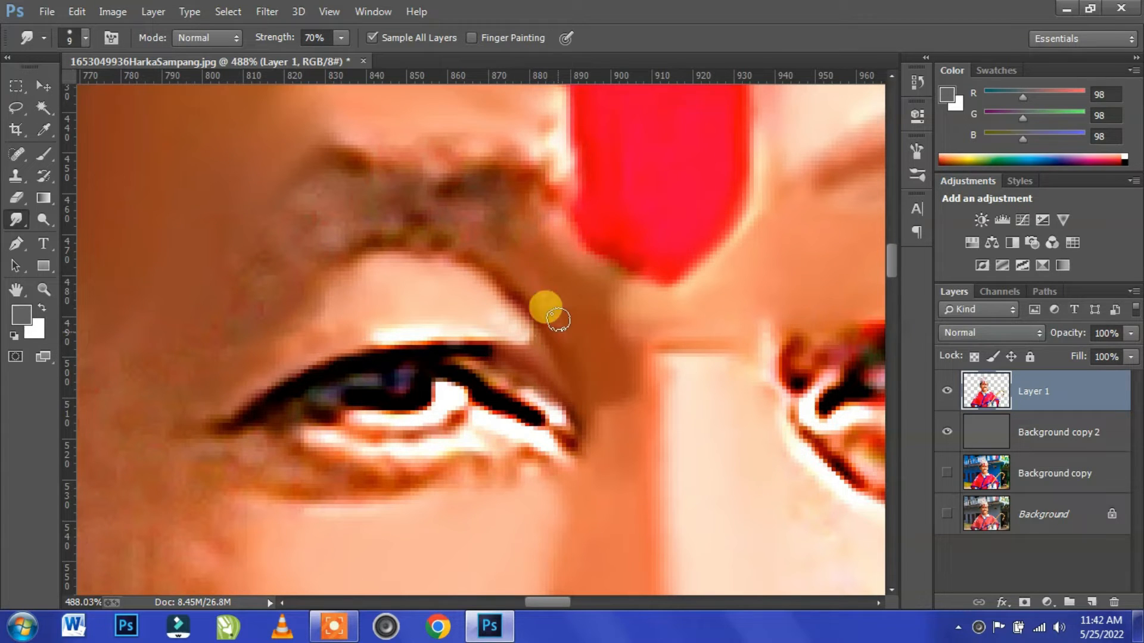
Smudge the image-left eyebrow and its lower edge smooth with a 15 px brush.
mouse_move(509, 212)
mouse_down()
mouse_move(387, 199)
mouse_move(467, 229)
mouse_up()
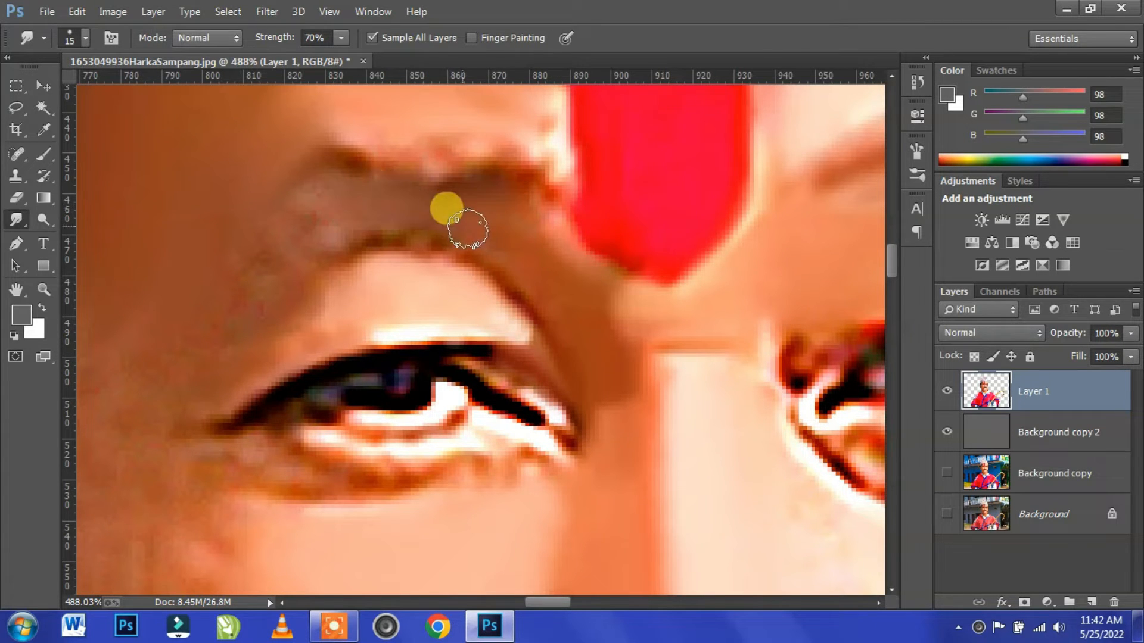
drag(584, 262, 544, 236)
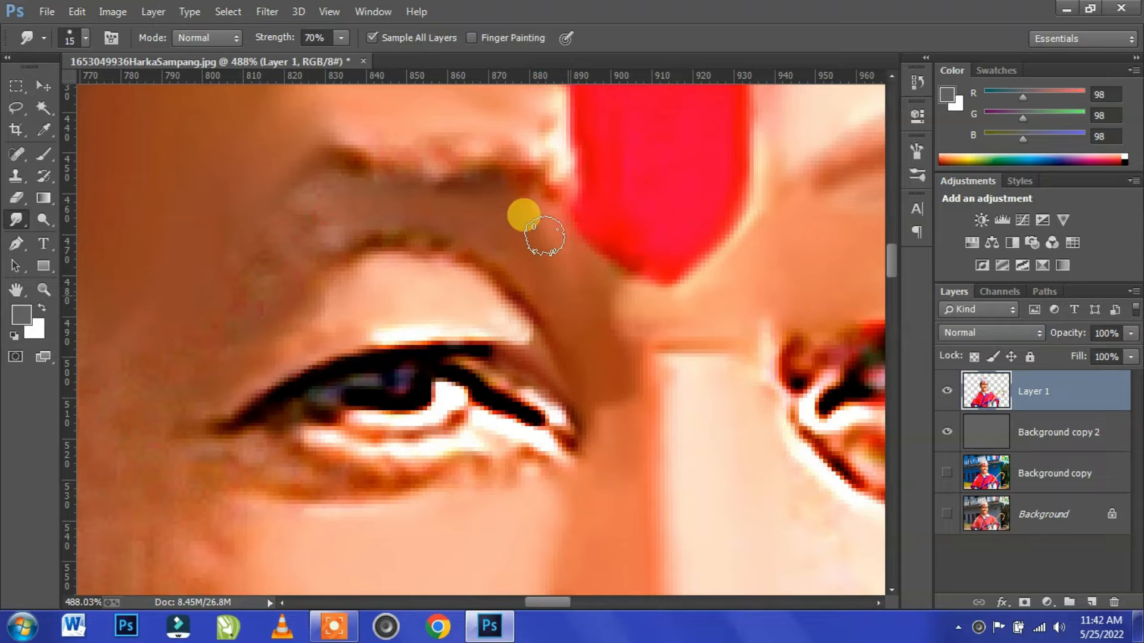
mouse_move(385, 202)
mouse_down()
mouse_move(306, 217)
mouse_move(352, 202)
mouse_move(181, 370)
mouse_move(328, 210)
mouse_move(302, 263)
mouse_move(409, 240)
mouse_move(270, 304)
mouse_move(532, 307)
mouse_move(356, 357)
mouse_move(273, 399)
mouse_move(387, 348)
mouse_up()
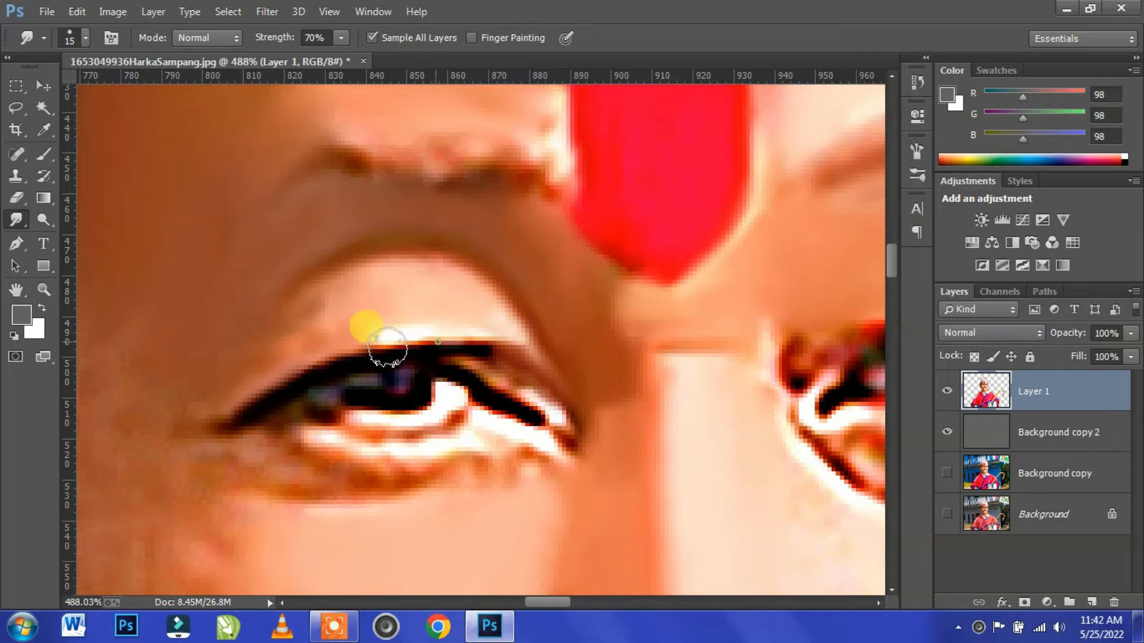
Smudge the image-left eye's inner corner with a 10 px brush and smooth the skin under the eye.
mouse_move(532, 351)
mouse_down()
mouse_move(545, 396)
mouse_move(521, 381)
mouse_up()
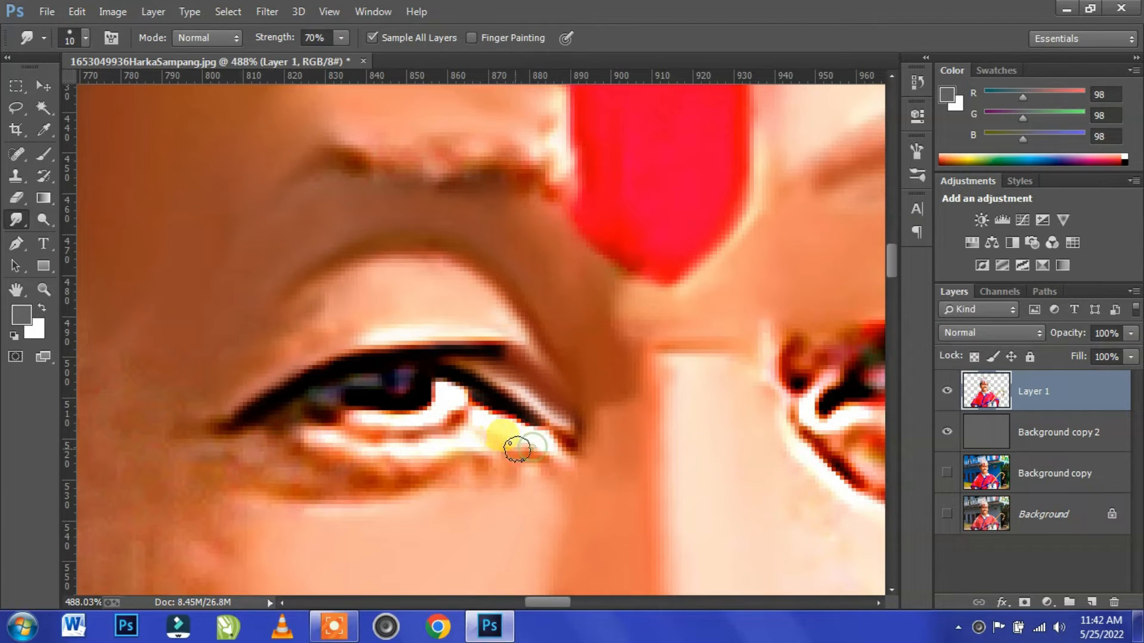
mouse_move(456, 426)
mouse_down()
mouse_move(365, 429)
mouse_move(332, 414)
mouse_move(294, 426)
mouse_move(555, 448)
mouse_move(452, 436)
mouse_move(434, 454)
mouse_move(515, 469)
mouse_move(500, 480)
mouse_move(374, 483)
mouse_move(283, 466)
mouse_move(272, 467)
mouse_move(301, 471)
mouse_move(251, 482)
mouse_move(226, 447)
mouse_move(235, 370)
mouse_move(159, 421)
mouse_move(281, 332)
mouse_move(259, 334)
mouse_up()
key(bracketright)
drag(154, 395, 110, 440)
drag(210, 438, 374, 266)
drag(373, 322, 417, 359)
Smudge the image-left temple and the side of the face beside the eye, enlarging the brush to 30 px.
mouse_move(366, 296)
mouse_down()
mouse_move(409, 416)
mouse_move(314, 388)
mouse_move(343, 471)
mouse_move(312, 318)
mouse_up()
drag(327, 173, 333, 271)
key(bracketright)
drag(316, 191, 310, 355)
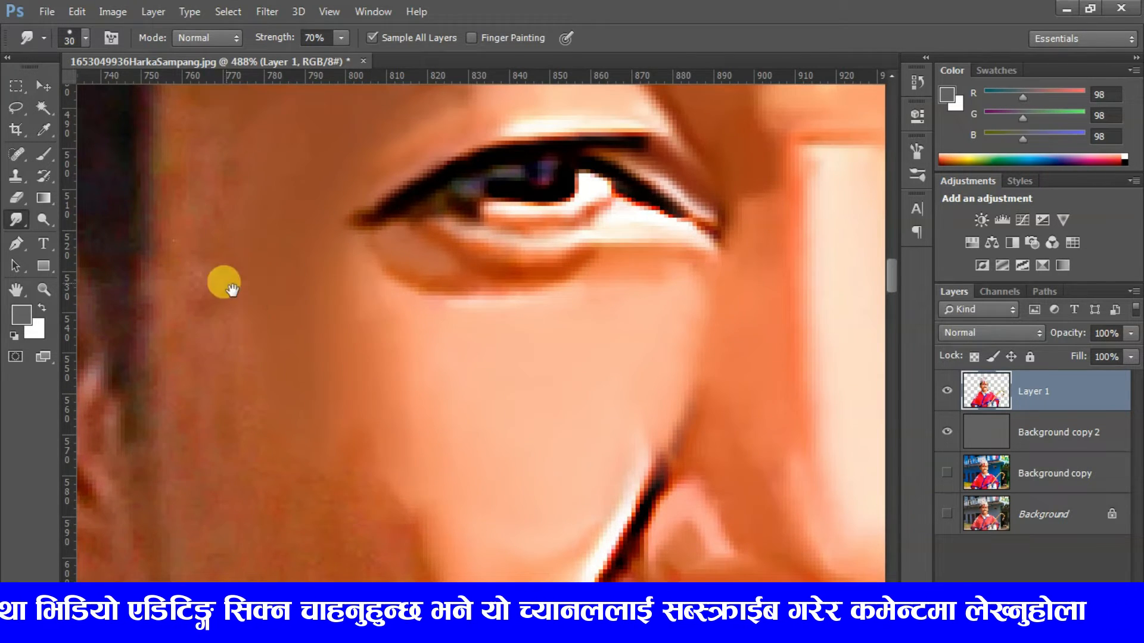
drag(233, 292, 357, 511)
mouse_move(334, 342)
mouse_down()
mouse_move(320, 485)
mouse_move(371, 346)
mouse_up()
mouse_move(336, 429)
mouse_down()
mouse_move(347, 271)
mouse_move(307, 312)
mouse_up()
Smudge the shaded outer part of the image-left cheek smooth.
drag(314, 477, 323, 297)
mouse_move(364, 196)
mouse_down()
mouse_move(367, 328)
mouse_move(424, 339)
mouse_move(493, 510)
mouse_move(381, 357)
mouse_move(291, 262)
mouse_up()
mouse_move(435, 221)
mouse_down()
mouse_move(467, 365)
mouse_move(503, 447)
mouse_move(538, 448)
mouse_move(349, 403)
mouse_move(378, 501)
mouse_move(360, 340)
mouse_move(506, 139)
mouse_move(472, 191)
mouse_move(549, 280)
mouse_move(477, 230)
mouse_move(501, 402)
mouse_up()
drag(419, 435, 449, 277)
key(bracketleft)
mouse_move(539, 437)
mouse_down()
mouse_move(519, 365)
mouse_move(570, 443)
mouse_up()
Smudge the image-left jaw down to the collar, finishing with a 30 px brush.
drag(391, 350, 386, 179)
mouse_move(260, 245)
mouse_down()
mouse_move(257, 316)
mouse_move(241, 225)
mouse_up()
mouse_move(305, 305)
mouse_down()
mouse_move(288, 391)
mouse_move(238, 401)
mouse_move(358, 474)
mouse_up()
mouse_move(365, 422)
mouse_down()
mouse_move(345, 294)
mouse_move(322, 365)
mouse_move(378, 345)
mouse_move(542, 465)
mouse_move(459, 482)
mouse_up()
key(bracketright)
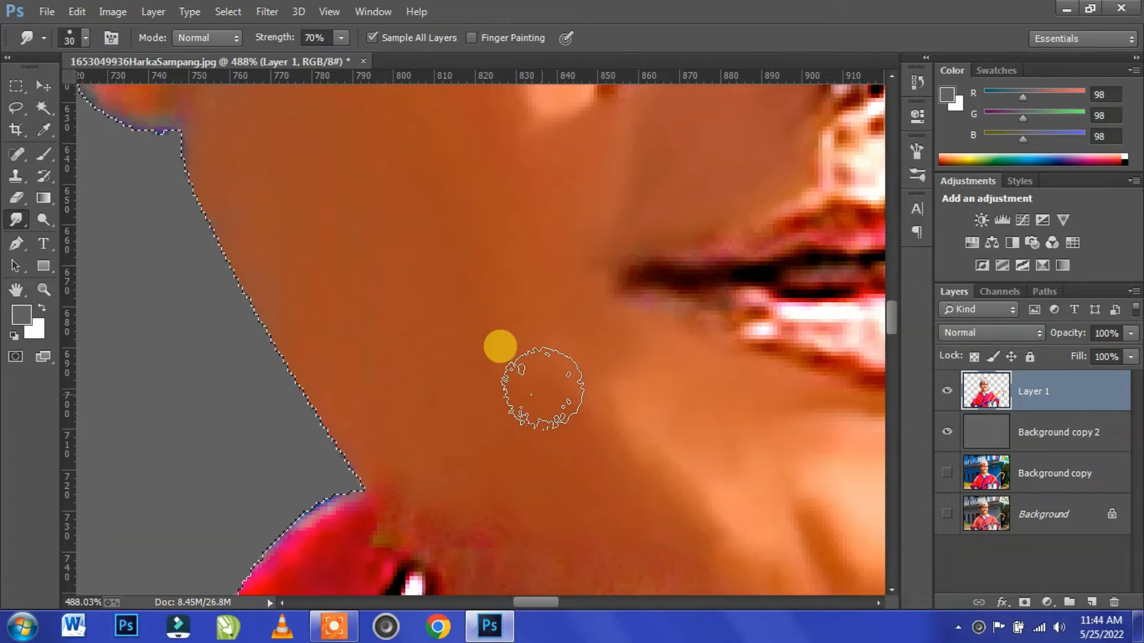
drag(532, 295, 410, 438)
mouse_move(507, 156)
mouse_down()
mouse_move(382, 425)
mouse_move(467, 296)
mouse_move(452, 448)
mouse_up()
Smudge the smile lines on both sides of the nose with the brush reduced to 15 px.
key(ctrl+r)
key(bracketleft)
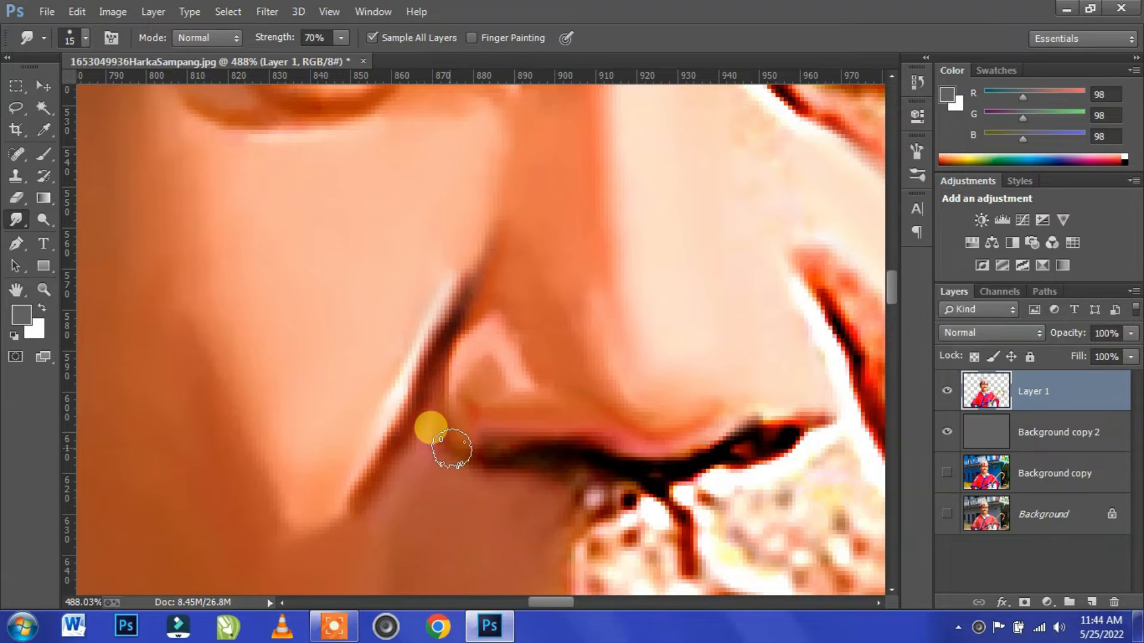
mouse_move(605, 454)
mouse_down()
mouse_move(504, 339)
mouse_move(486, 363)
mouse_up()
mouse_move(738, 200)
mouse_down()
mouse_move(717, 180)
mouse_move(781, 274)
mouse_move(761, 217)
mouse_move(864, 365)
mouse_move(593, 293)
mouse_move(636, 298)
mouse_move(643, 388)
mouse_move(499, 155)
mouse_move(577, 326)
mouse_move(587, 323)
mouse_up()
drag(586, 321, 634, 455)
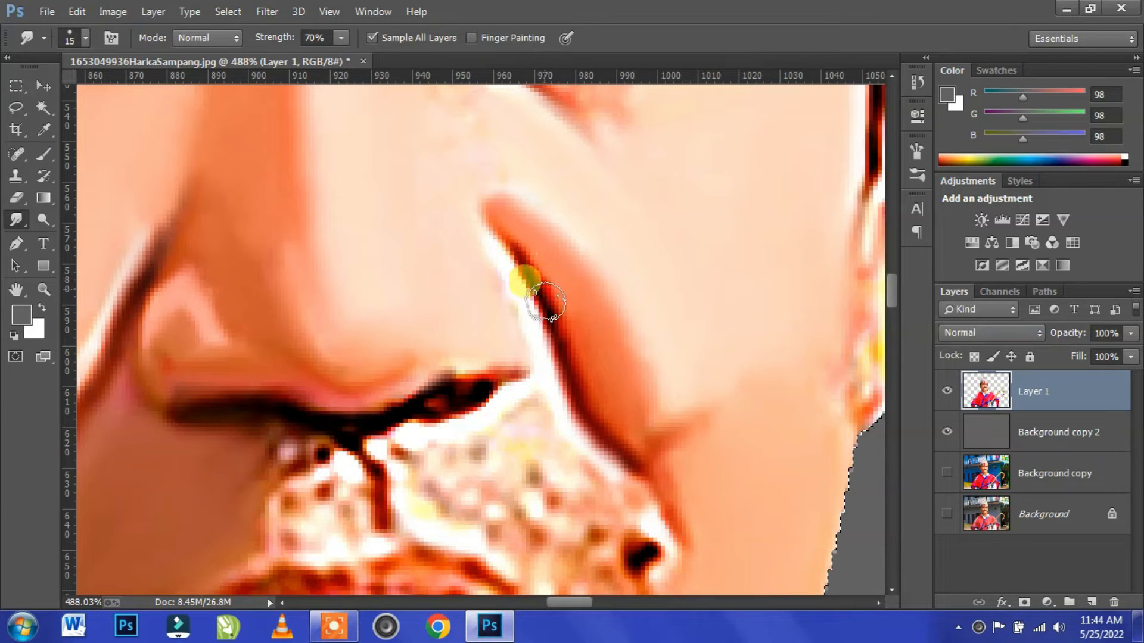
Smudge the image-right nostril edge and the stubbled skin above the image-right half of the mouth with the 15 px brush.
mouse_move(460, 375)
mouse_down()
mouse_move(373, 398)
mouse_move(365, 417)
mouse_move(300, 440)
mouse_up()
scroll(519, 465, down, 2)
mouse_move(508, 391)
mouse_down()
mouse_move(530, 386)
mouse_move(501, 360)
mouse_move(453, 424)
mouse_up()
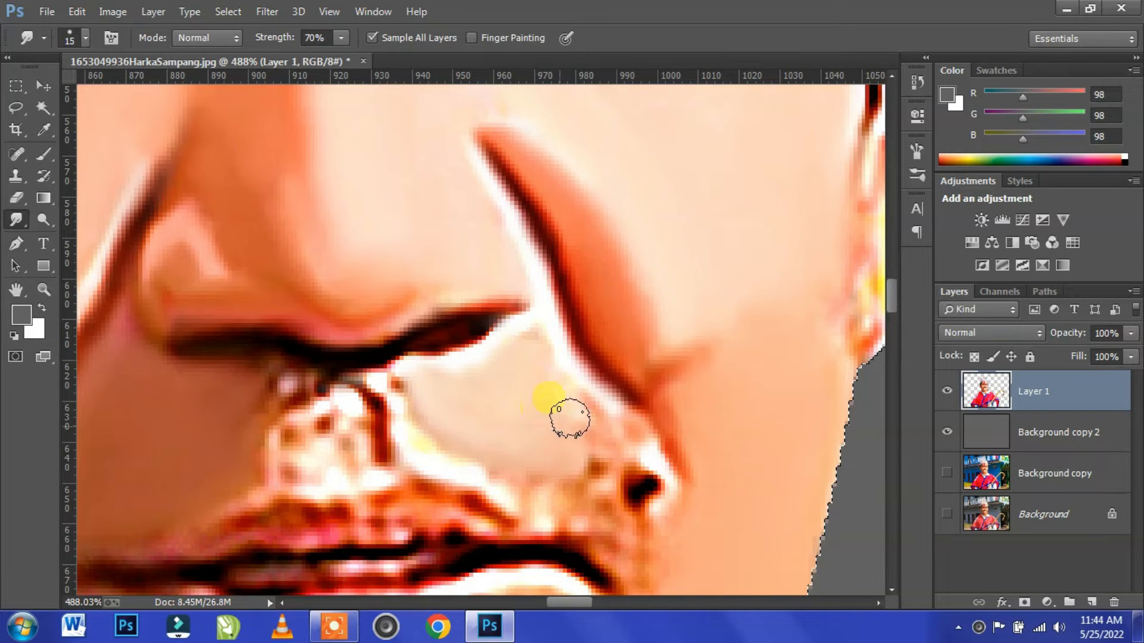
mouse_move(630, 484)
mouse_down()
mouse_move(594, 374)
mouse_move(556, 347)
mouse_move(483, 350)
mouse_move(567, 396)
mouse_move(511, 255)
mouse_up()
mouse_move(443, 309)
mouse_down()
mouse_move(614, 468)
mouse_move(642, 459)
mouse_move(632, 408)
mouse_move(630, 423)
mouse_move(603, 440)
mouse_move(576, 418)
mouse_move(630, 497)
mouse_move(578, 509)
mouse_move(605, 522)
mouse_move(618, 467)
mouse_move(623, 503)
mouse_up()
mouse_move(469, 327)
mouse_down()
mouse_move(633, 316)
mouse_move(648, 292)
mouse_up()
drag(596, 322, 563, 258)
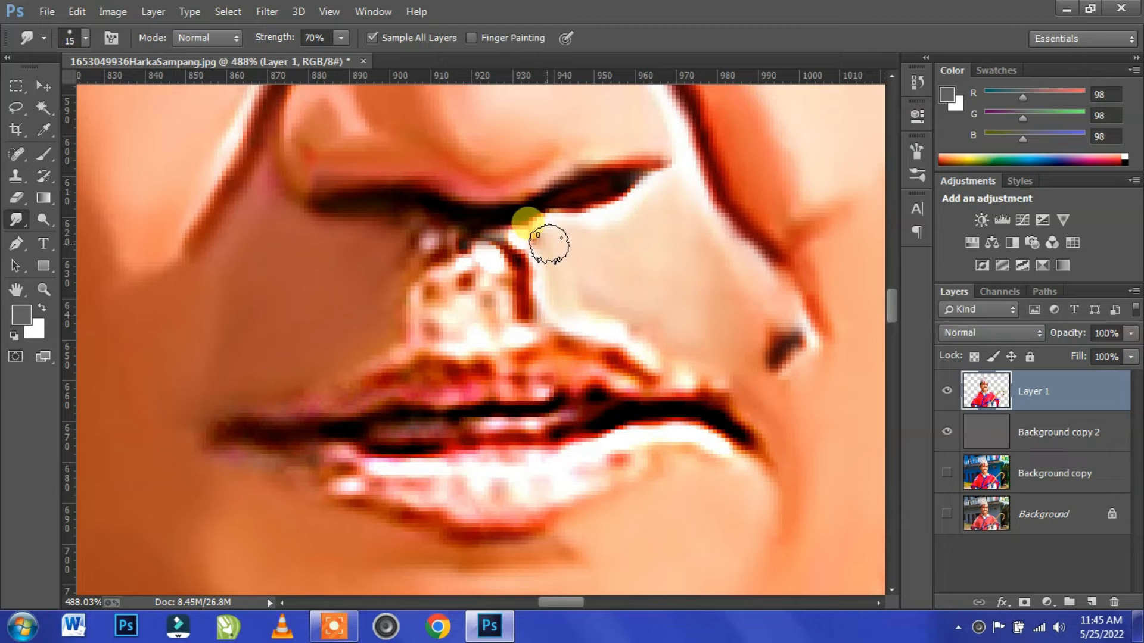
Smudge the groove between the nose and upper lip and the stubble along its image-left side.
mouse_move(743, 404)
mouse_down()
mouse_move(669, 316)
mouse_move(712, 332)
mouse_up()
mouse_move(503, 290)
mouse_down()
mouse_move(489, 324)
mouse_move(474, 260)
mouse_move(471, 334)
mouse_move(524, 259)
mouse_move(522, 299)
mouse_move(513, 277)
mouse_up()
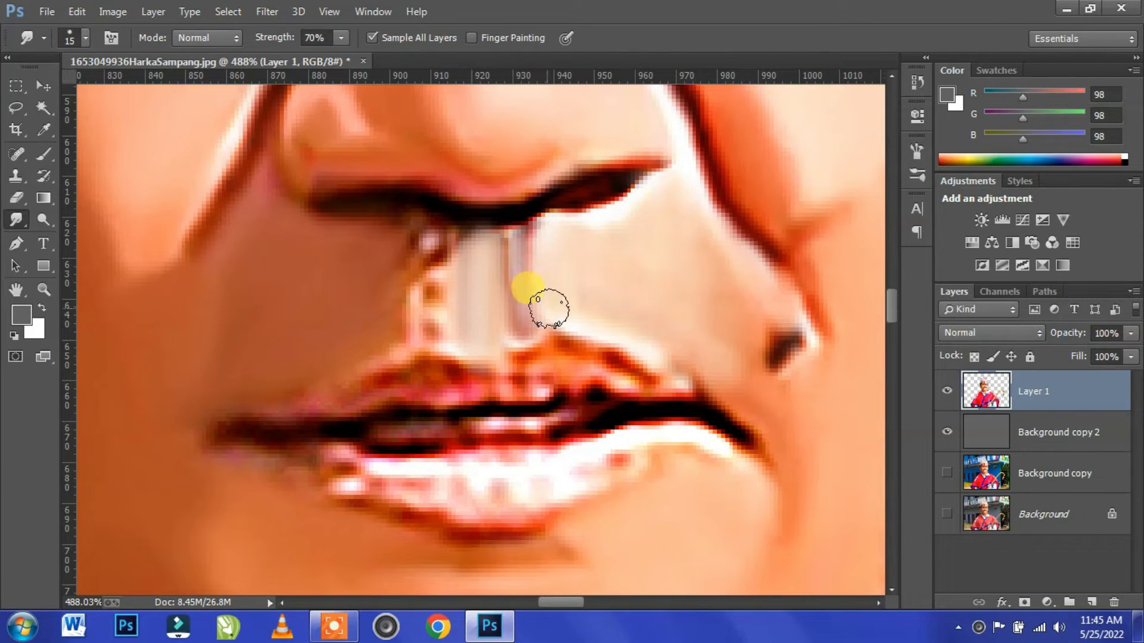
mouse_move(399, 301)
mouse_down()
mouse_move(417, 253)
mouse_move(427, 295)
mouse_move(425, 261)
mouse_move(394, 328)
mouse_up()
mouse_move(425, 283)
mouse_down()
mouse_move(424, 230)
mouse_move(417, 262)
mouse_move(370, 220)
mouse_move(413, 314)
mouse_up()
mouse_move(433, 261)
mouse_down()
mouse_move(436, 337)
mouse_move(394, 344)
mouse_up()
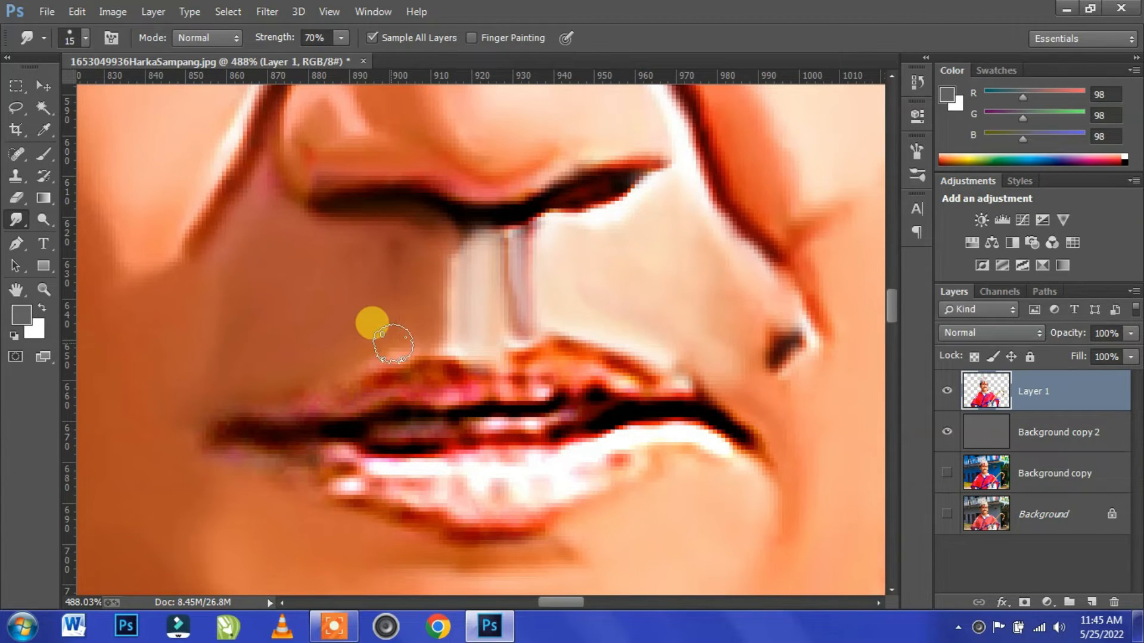
Smudge the upper lip, teeth line and lower lip with a 15 px brush, refining the lower lip at 9 px.
drag(430, 380, 350, 411)
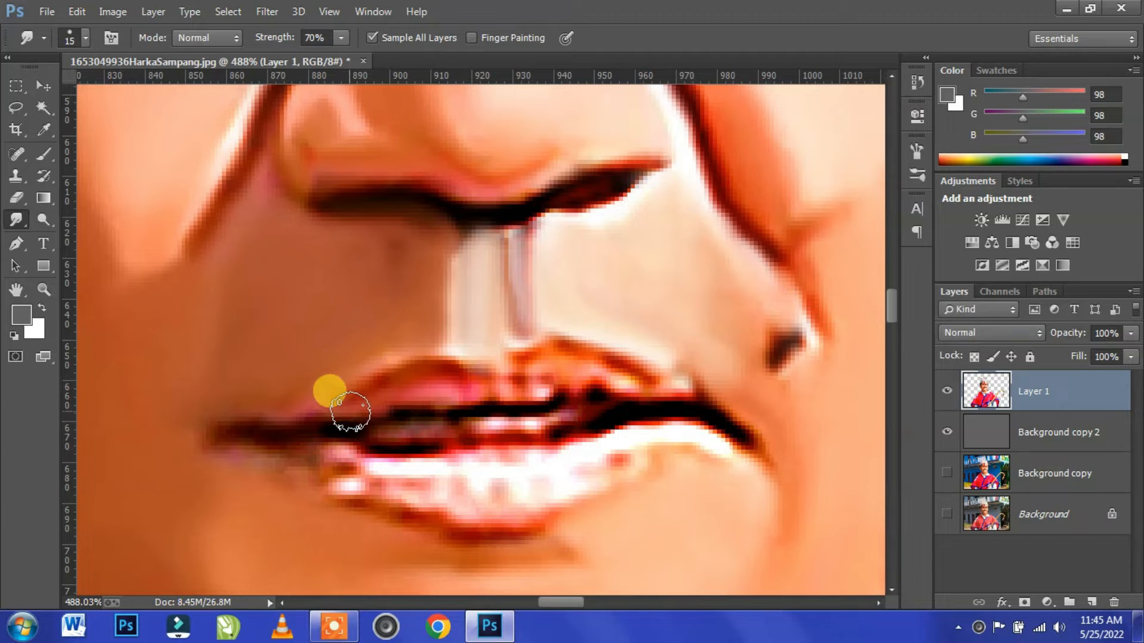
mouse_move(536, 370)
mouse_down()
mouse_move(683, 399)
mouse_move(591, 397)
mouse_move(473, 439)
mouse_move(413, 433)
mouse_move(604, 397)
mouse_move(511, 482)
mouse_move(555, 477)
mouse_move(393, 466)
mouse_move(530, 491)
mouse_up()
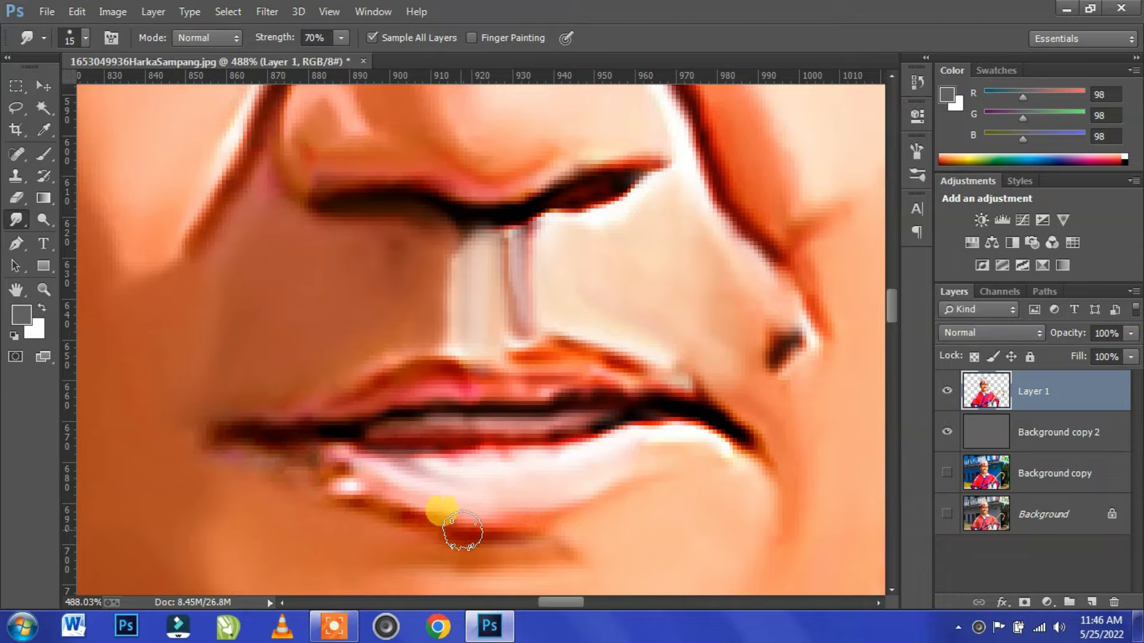
drag(462, 530, 579, 502)
drag(468, 509, 306, 466)
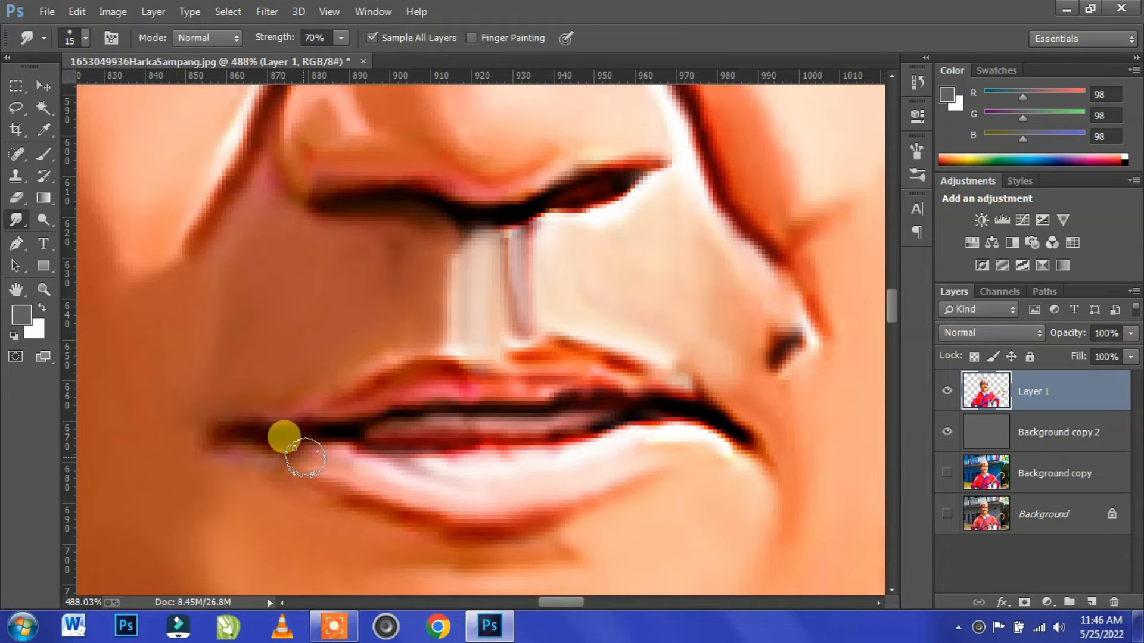
drag(366, 447, 359, 472)
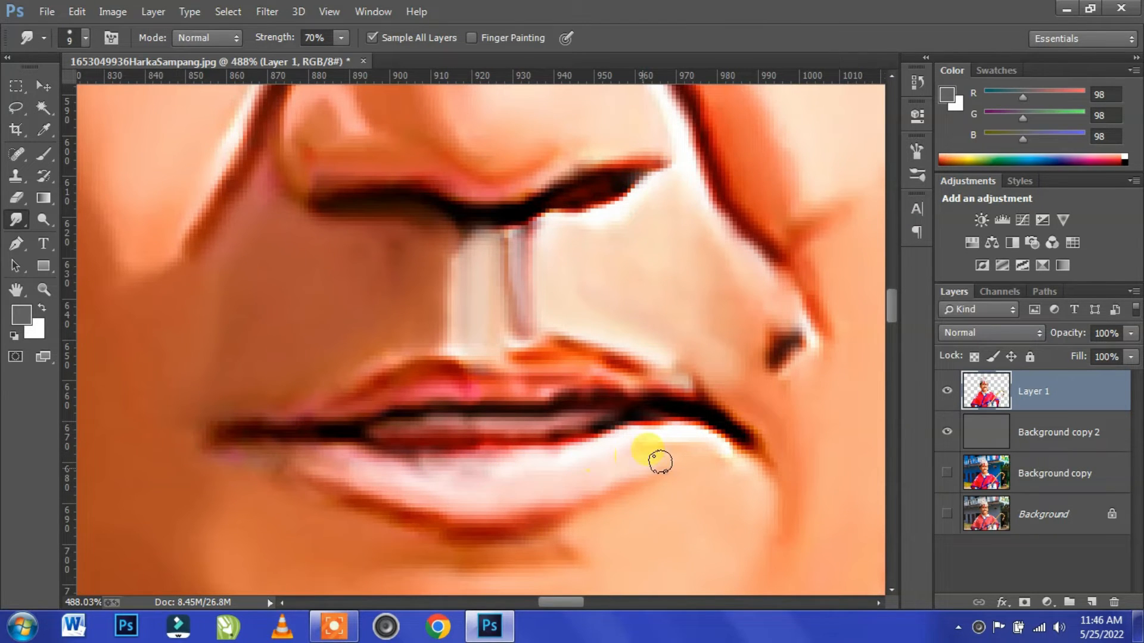
scroll(498, 414, down, 8)
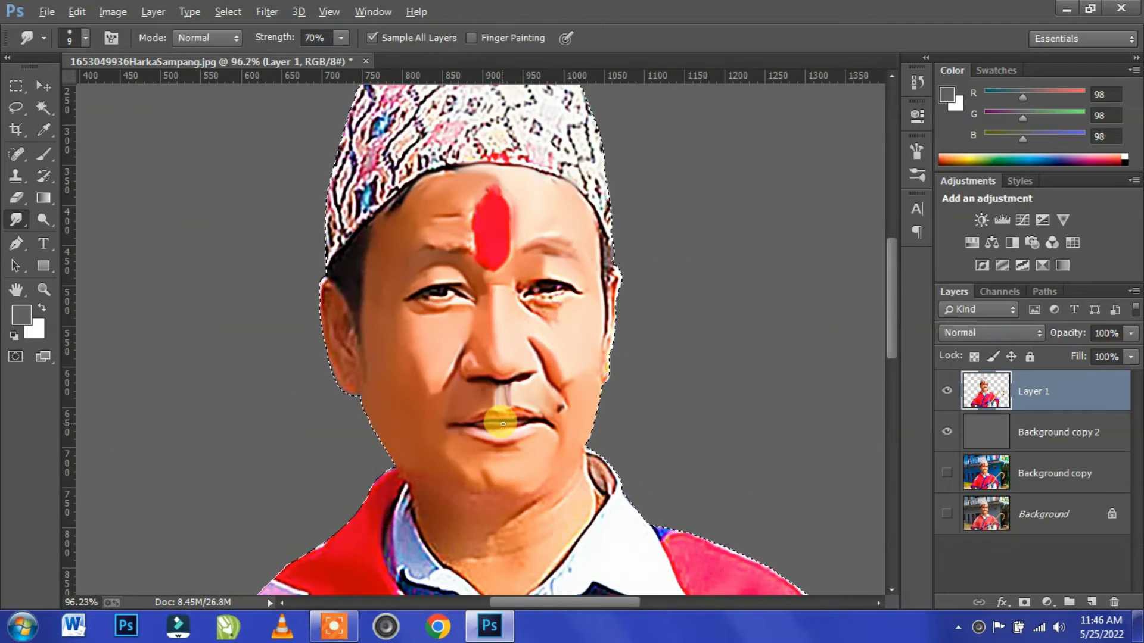
Smudge the lower end of the groove above the upper lip and the image-right nostril edge with the 9 px brush.
scroll(485, 421, up, 8)
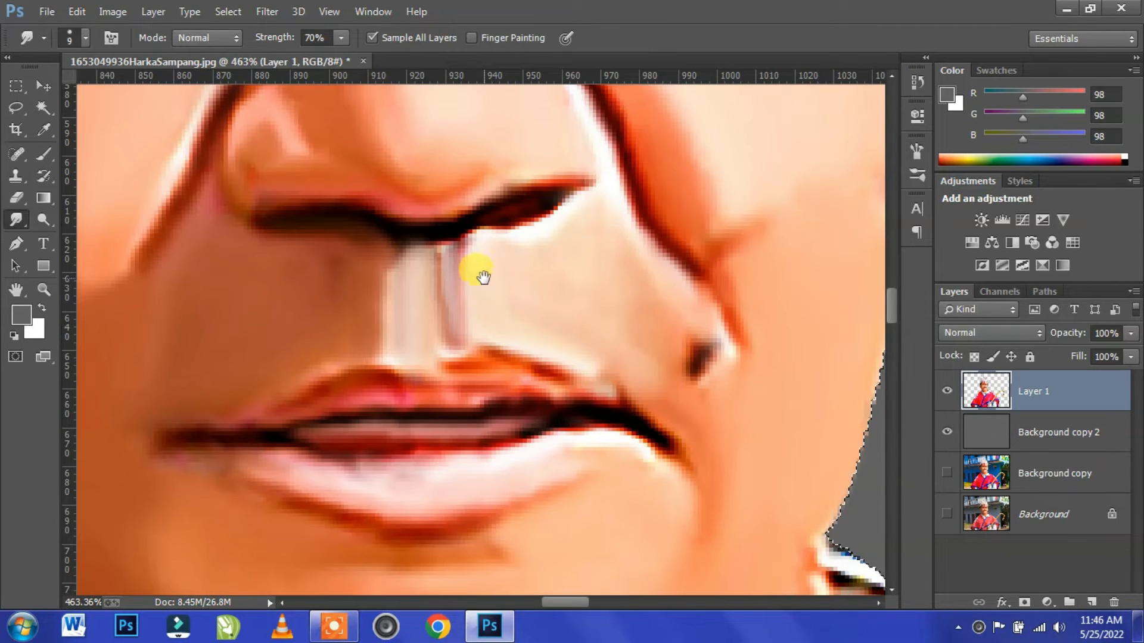
drag(484, 277, 483, 355)
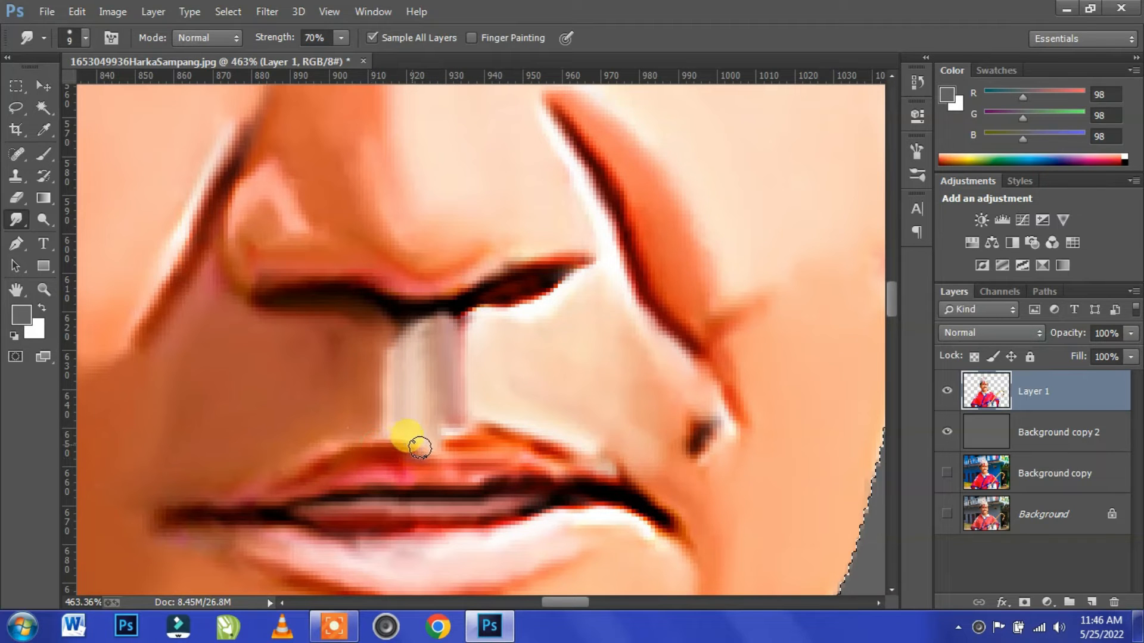
drag(495, 234, 505, 434)
drag(493, 486, 516, 463)
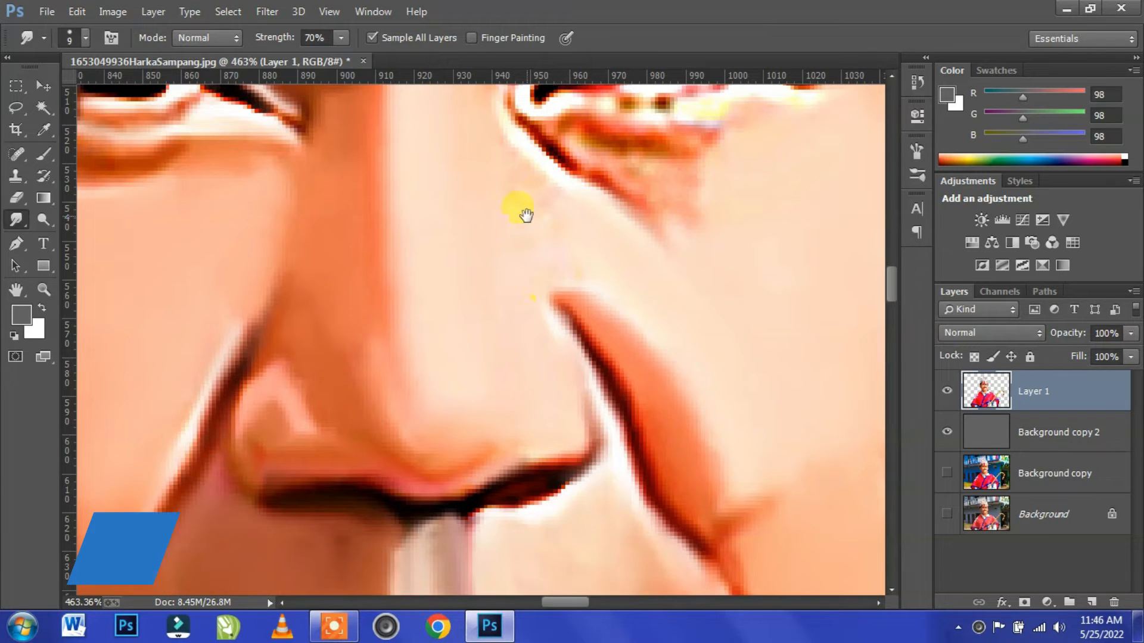
Smudge the blotchy skin and crease beneath the image-right eye with the brush enlarged to 15 px.
drag(527, 215, 467, 397)
key(])
mouse_move(593, 354)
mouse_down()
mouse_move(633, 355)
mouse_move(620, 416)
mouse_move(685, 333)
mouse_up()
drag(635, 406, 638, 355)
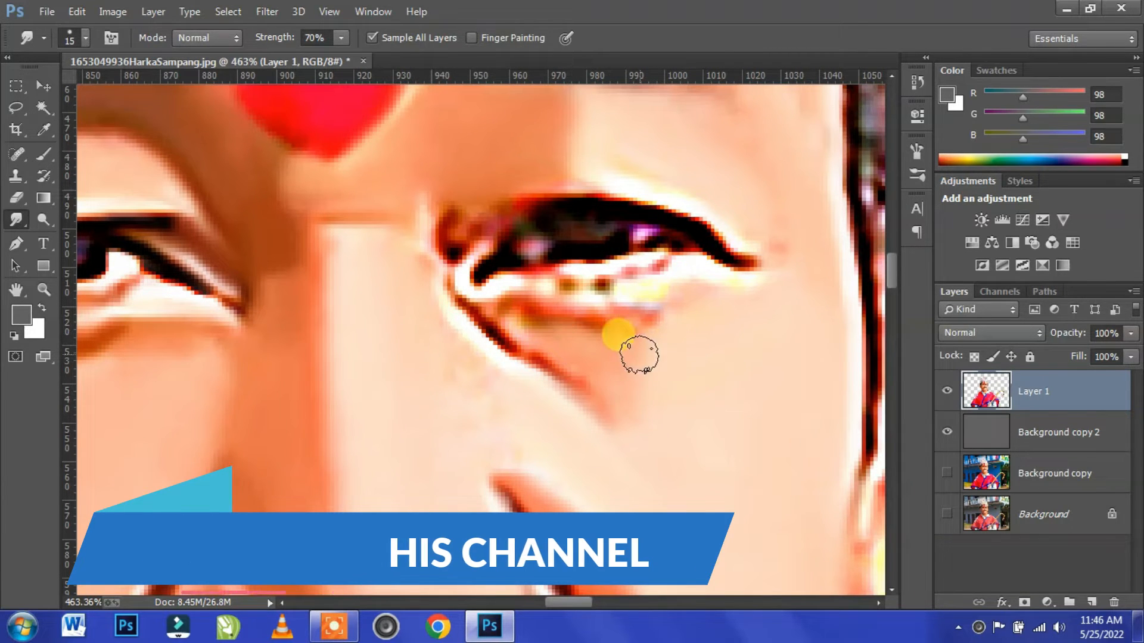
key([)
key([)
drag(526, 308, 569, 310)
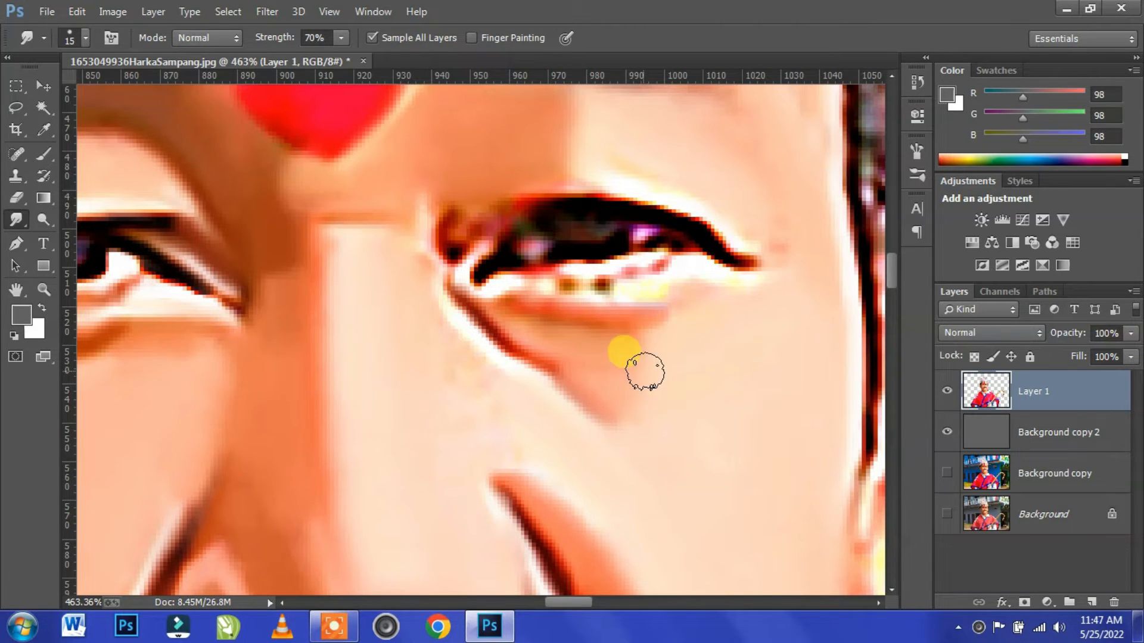
drag(645, 371, 581, 455)
Smudge the lower lid, iris and lash line of the image-right eye with the brush reduced to 8 px.
mouse_move(409, 311)
mouse_down()
mouse_move(412, 291)
mouse_move(442, 270)
mouse_move(383, 320)
mouse_move(383, 358)
mouse_move(613, 347)
mouse_move(435, 377)
mouse_move(613, 388)
mouse_move(698, 334)
mouse_move(645, 308)
mouse_up()
key(bracketleft)
key(bracketleft)
key(bracketleft)
mouse_move(477, 292)
mouse_down()
mouse_move(435, 311)
mouse_move(458, 328)
mouse_up()
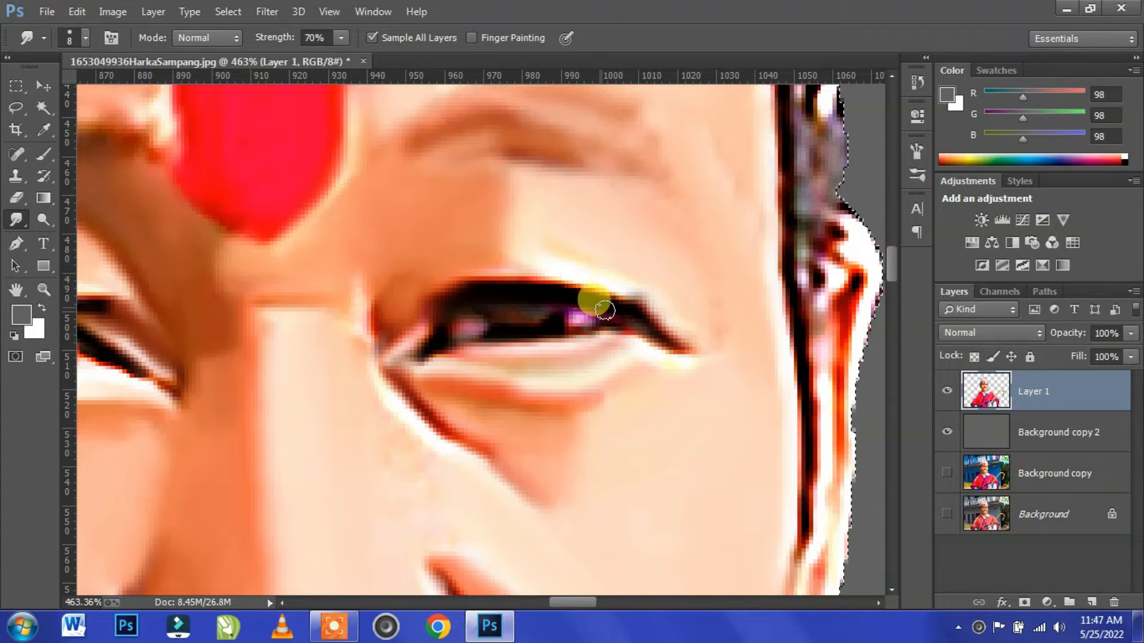
Smudge the lash lines and eyeball of the image-left eye with the 8 px brush.
drag(497, 406, 634, 367)
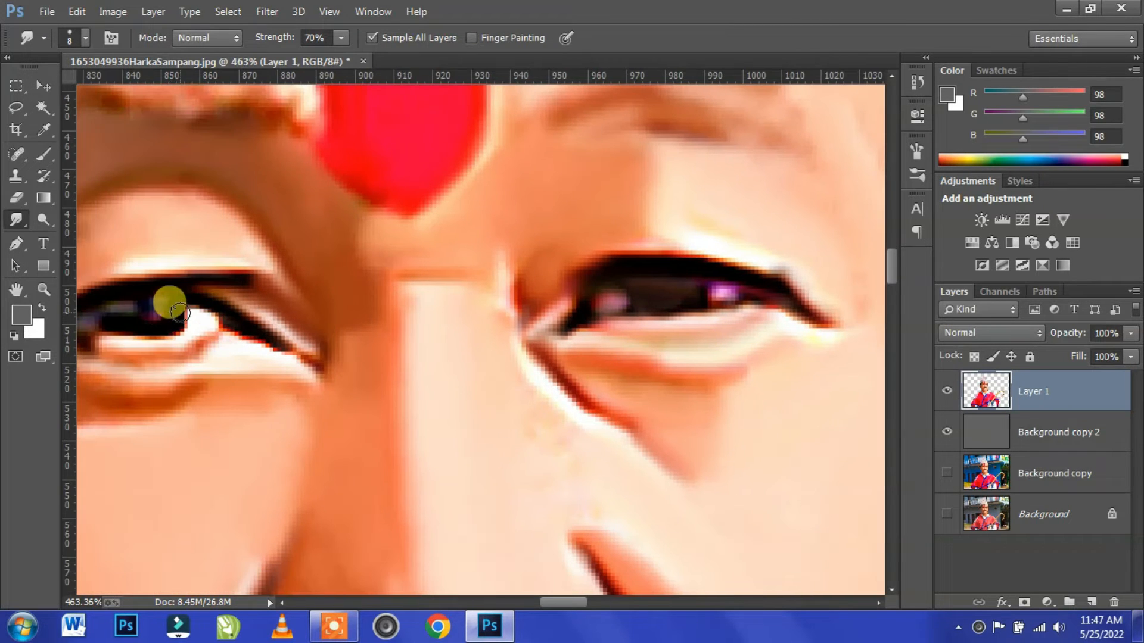
drag(133, 345, 278, 374)
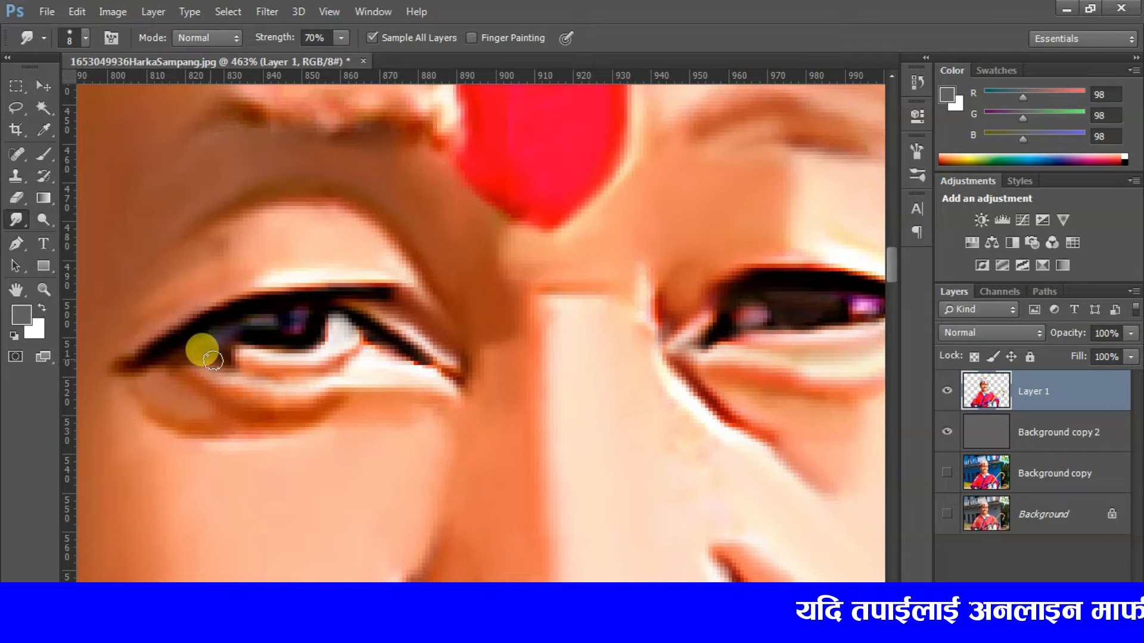
scroll(525, 352, down, 5)
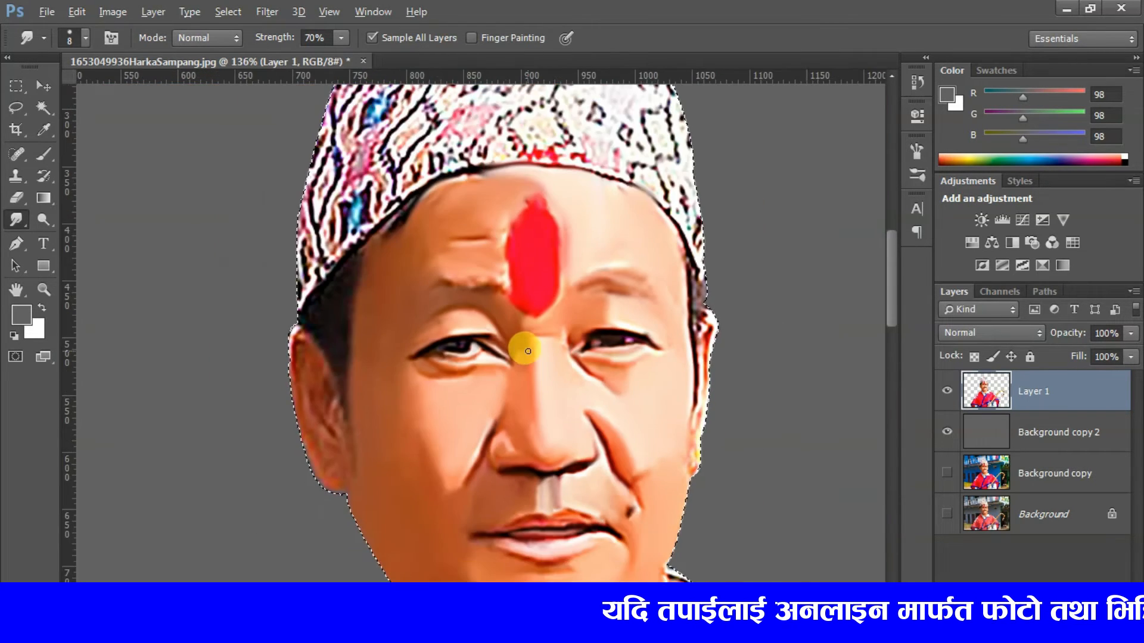
Smudge the inner end of the image-left eyebrow and the adjoining edge of the red forehead mark with a 10 px brush.
scroll(519, 338, up, 5)
mouse_move(454, 293)
mouse_down()
mouse_move(412, 288)
mouse_move(458, 221)
mouse_up()
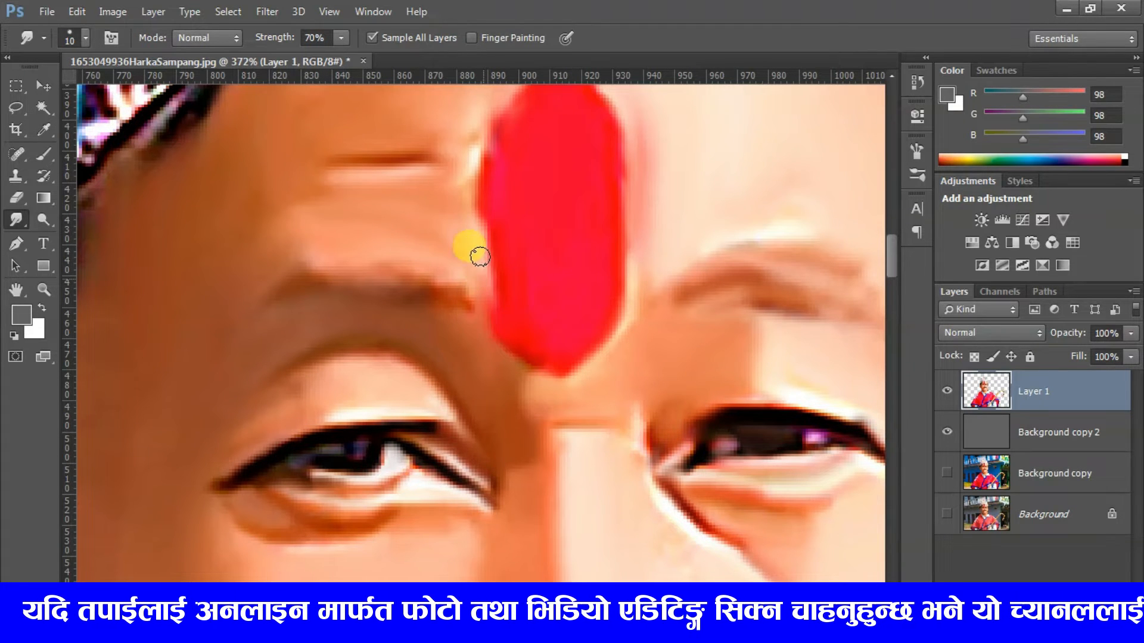
scroll(450, 203, down, 5)
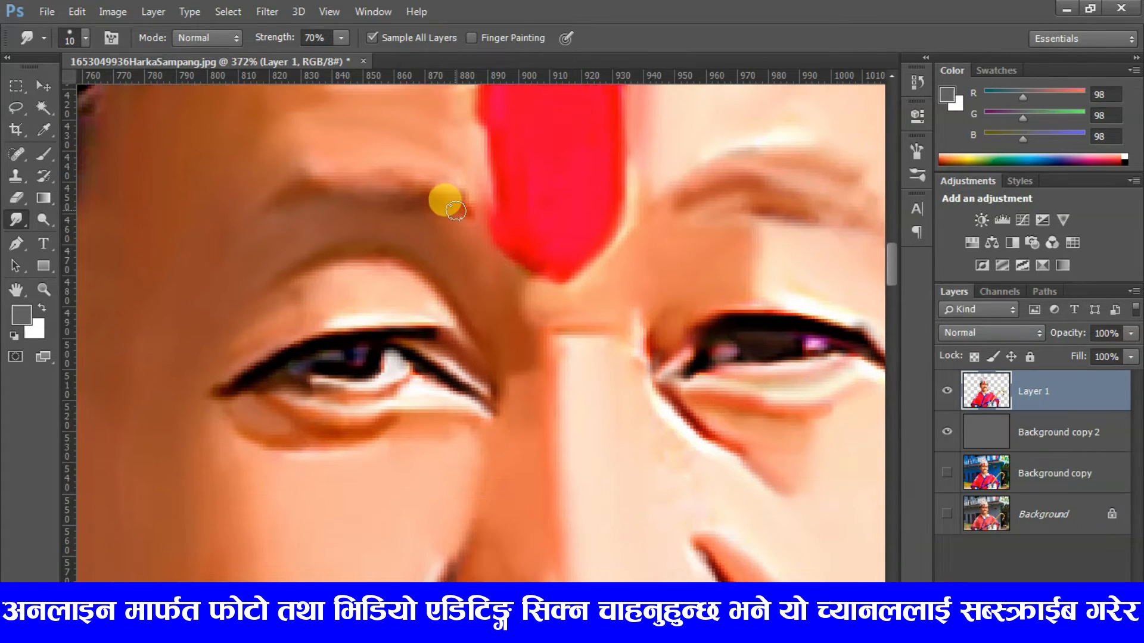
scroll(494, 398, up, 5)
drag(526, 247, 577, 145)
Smudge the shaded skin of the neck below the chin with the brush enlarged to 30 px.
key(bracketright)
key(bracketright)
mouse_move(469, 449)
mouse_down()
mouse_move(639, 416)
mouse_move(408, 430)
mouse_move(255, 403)
mouse_move(194, 377)
mouse_move(248, 388)
mouse_move(379, 469)
mouse_move(518, 495)
mouse_move(266, 480)
mouse_move(309, 468)
mouse_move(359, 398)
mouse_move(306, 472)
mouse_move(366, 498)
mouse_move(276, 349)
mouse_move(245, 438)
mouse_move(255, 388)
mouse_move(439, 470)
mouse_move(355, 475)
mouse_move(390, 465)
mouse_move(444, 489)
mouse_up()
drag(464, 506, 449, 406)
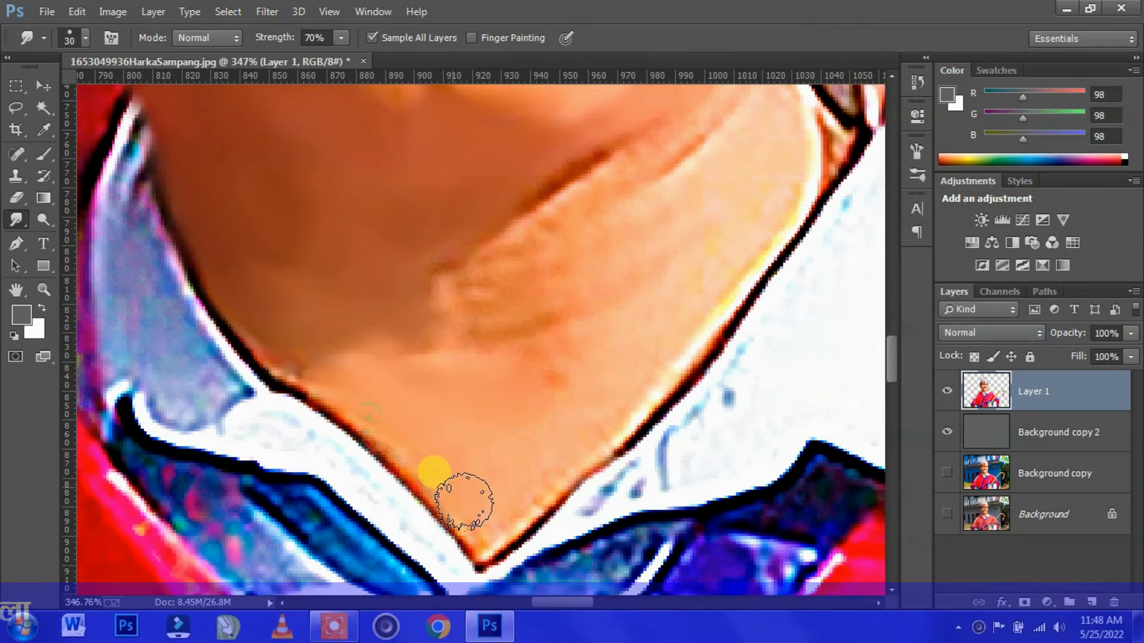
Undo the last neck stroke and smudge the V-shaped lower neck along both collar edges with a 20 px brush.
key(ctrl+z)
key([)
key(bracketleft)
mouse_move(458, 480)
mouse_down()
mouse_move(459, 524)
mouse_move(293, 383)
mouse_move(436, 389)
mouse_up()
mouse_move(532, 448)
mouse_down()
mouse_move(513, 527)
mouse_move(483, 551)
mouse_up()
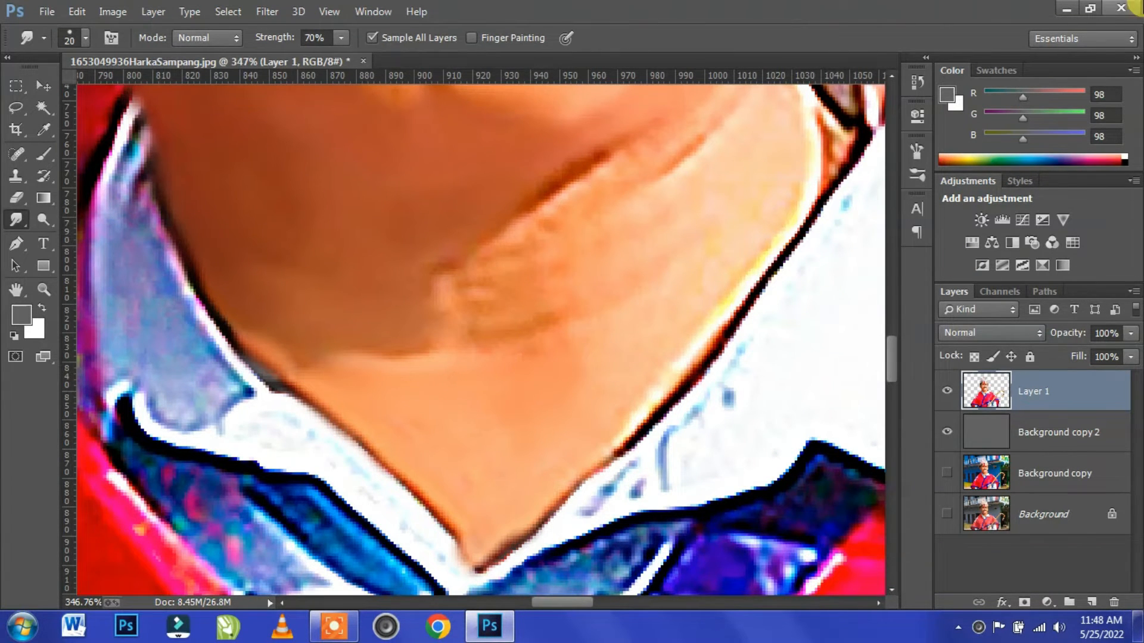
Smudge the image-right side of the neck from the neckline up to the inner collar with a 25 px brush.
mouse_move(498, 477)
mouse_down()
mouse_move(587, 409)
mouse_move(719, 257)
mouse_move(663, 238)
mouse_move(469, 302)
mouse_up()
drag(469, 344, 409, 345)
drag(577, 174, 575, 199)
mouse_move(599, 257)
mouse_down()
mouse_move(495, 432)
mouse_move(451, 547)
mouse_up()
mouse_move(582, 329)
mouse_down()
mouse_move(511, 435)
mouse_move(650, 402)
mouse_move(634, 490)
mouse_up()
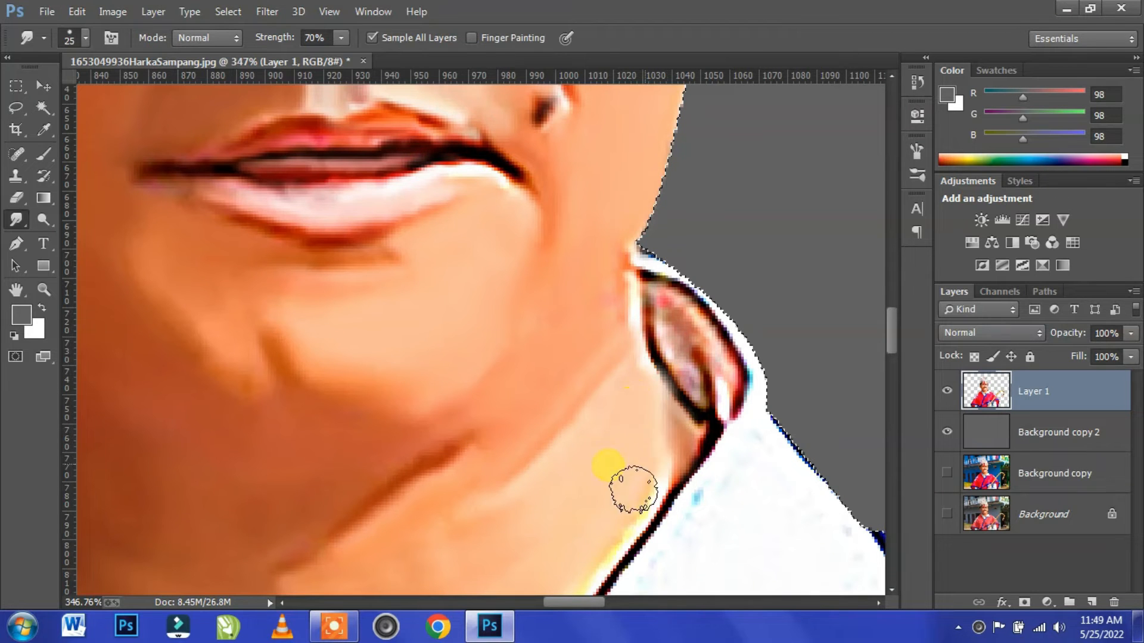
Smudge the jaw edge beside the collar, and the image-right ear and sideburn with the brush reduced to 10 px.
scroll(592, 375, up, 2)
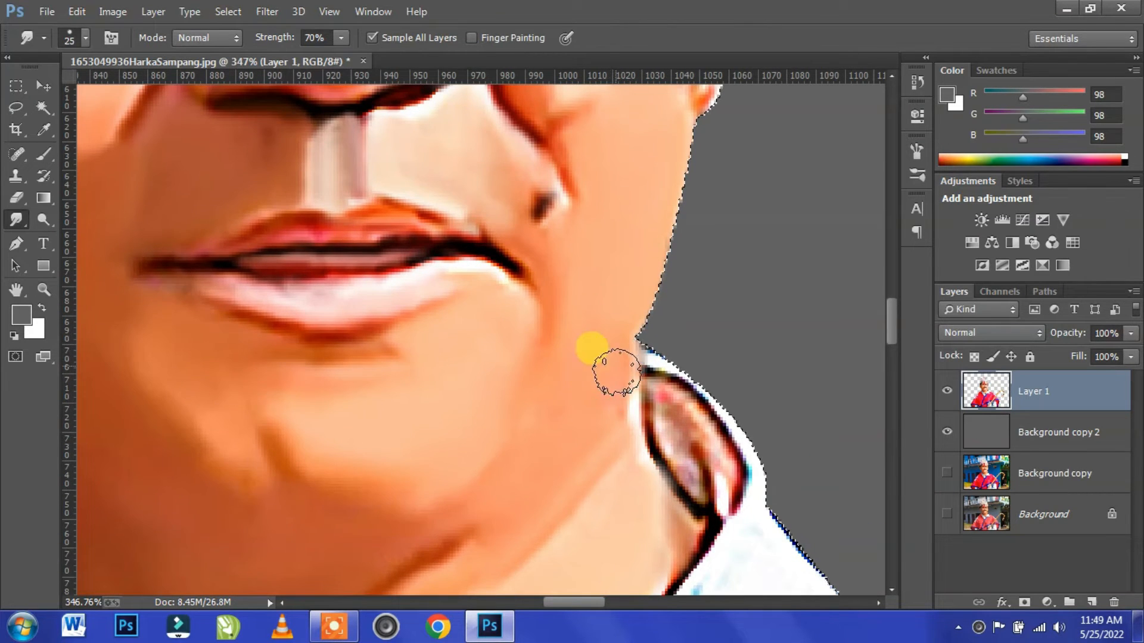
scroll(616, 345, up, 5)
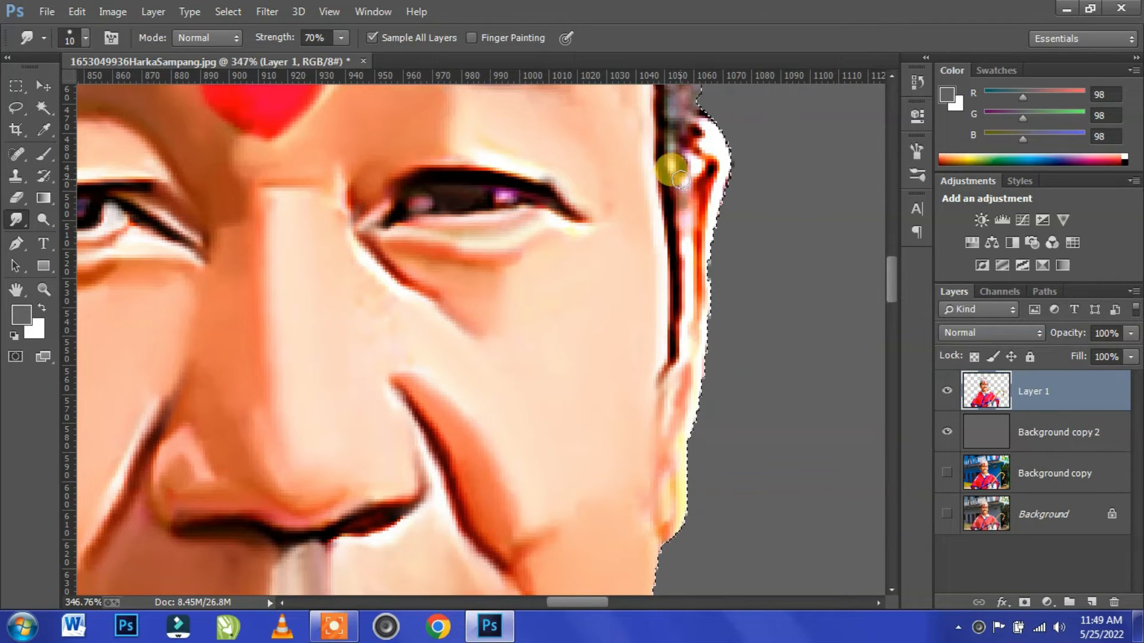
drag(703, 176, 696, 352)
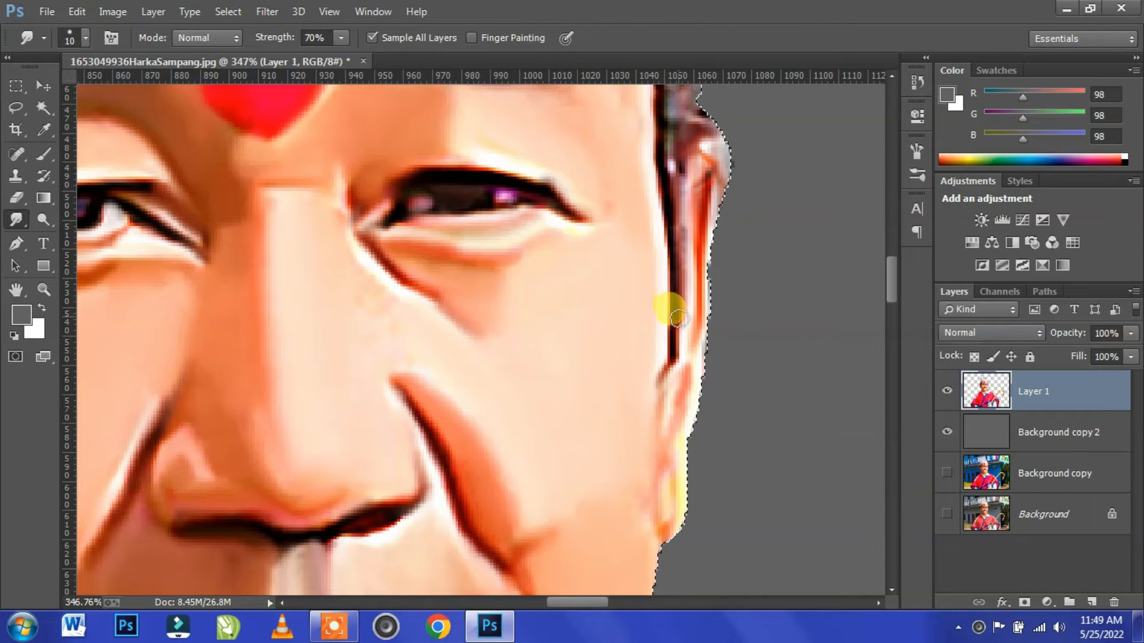
Smudge the upper rim and inner folds of the image-left ear, enlarging the brush to 20 px.
scroll(381, 304, left, 8)
scroll(357, 322, up, 1)
drag(417, 451, 424, 377)
key(bracketright)
mouse_move(420, 318)
mouse_down()
mouse_move(399, 266)
mouse_move(316, 185)
mouse_move(341, 236)
mouse_move(352, 327)
mouse_move(401, 340)
mouse_move(400, 378)
mouse_move(398, 307)
mouse_up()
key(space)
Smudge the outer rim, lobe and cheek-side edge of the image-left ear with the 20 px brush.
drag(322, 172, 359, 393)
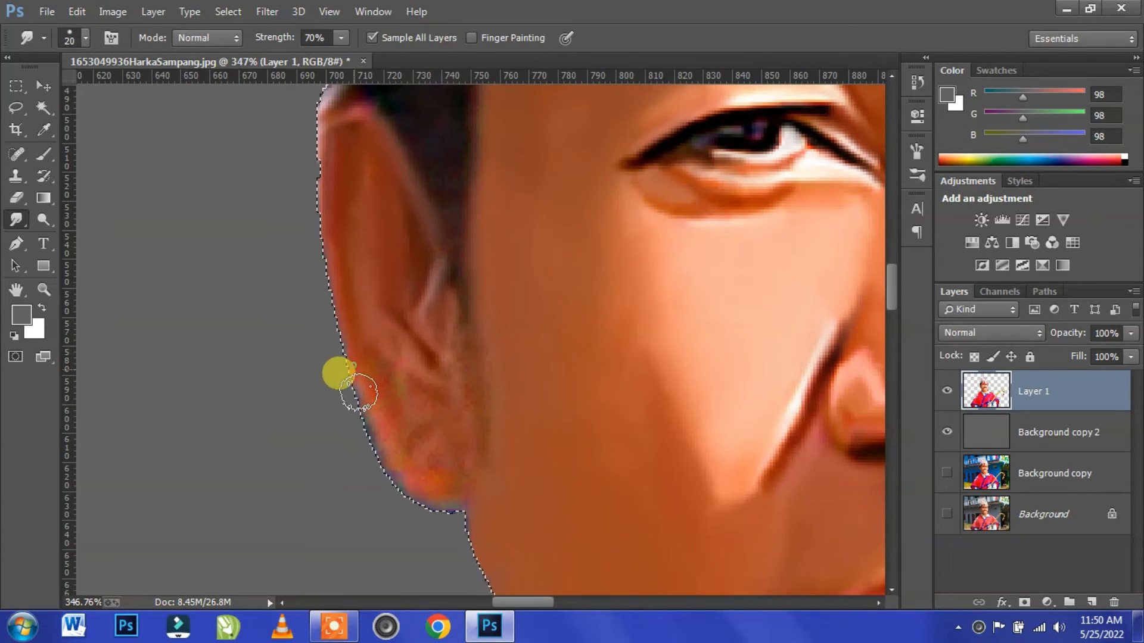
mouse_move(389, 450)
mouse_down()
mouse_move(409, 485)
mouse_move(447, 478)
mouse_move(403, 399)
mouse_move(475, 430)
mouse_move(470, 400)
mouse_up()
drag(483, 458, 495, 285)
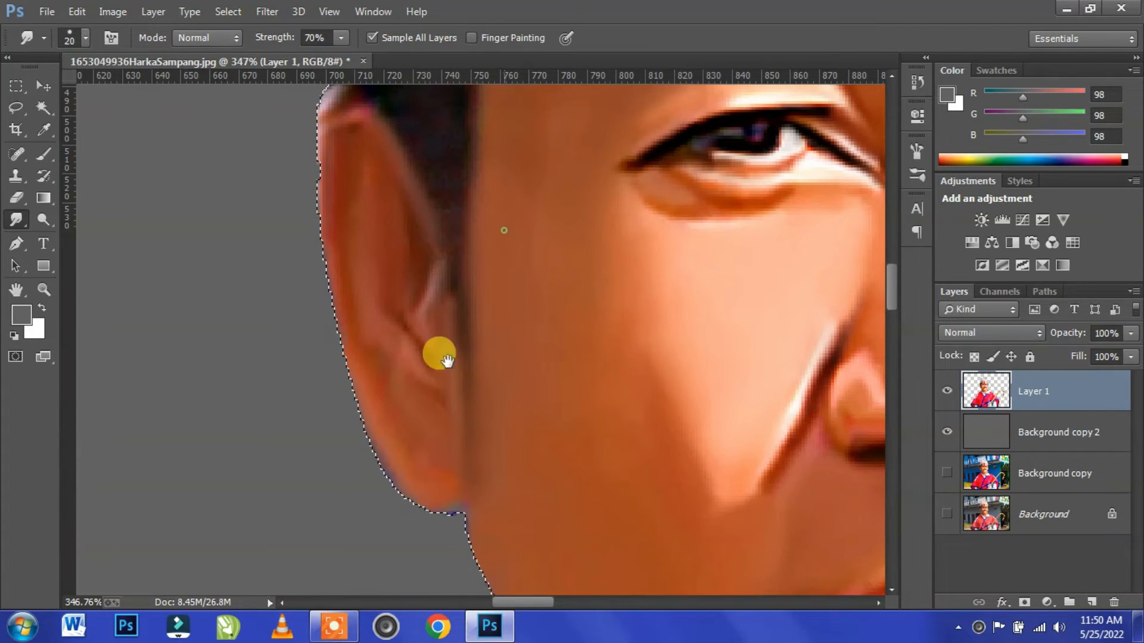
drag(447, 363, 381, 548)
scroll(508, 393, down, 3)
scroll(508, 394, down, 4)
scroll(663, 401, up, 5)
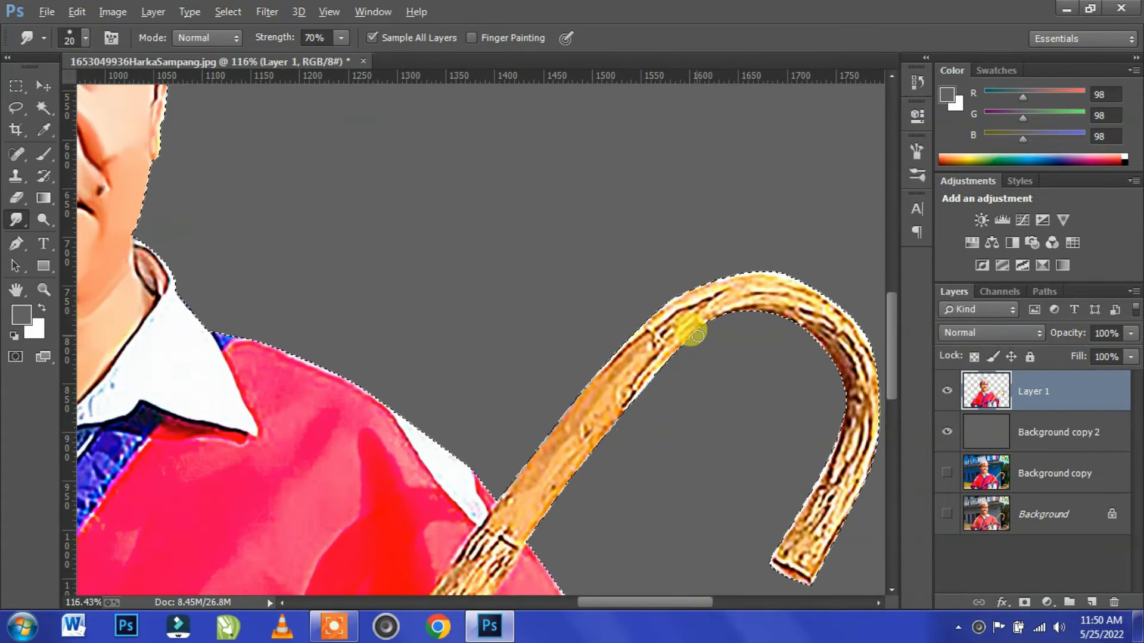
scroll(694, 327, down, 2)
scroll(485, 352, down, 2)
Smudge the forehead skin and hairline along the cap's lower edge from temple to temple with the 20 px brush.
scroll(322, 226, up, 8)
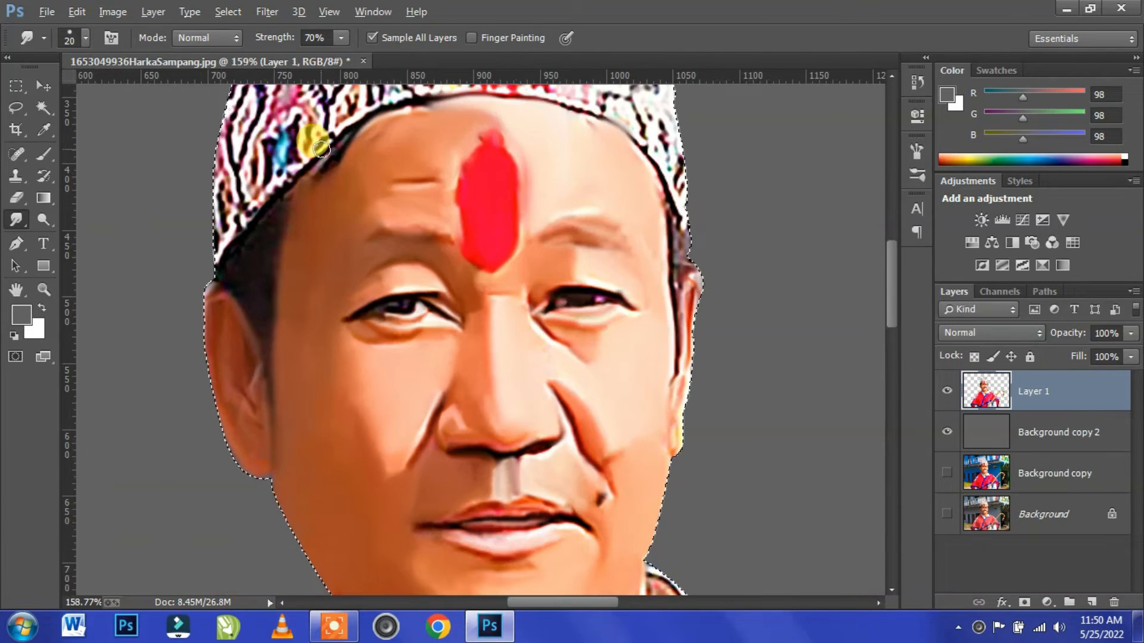
drag(320, 219, 477, 502)
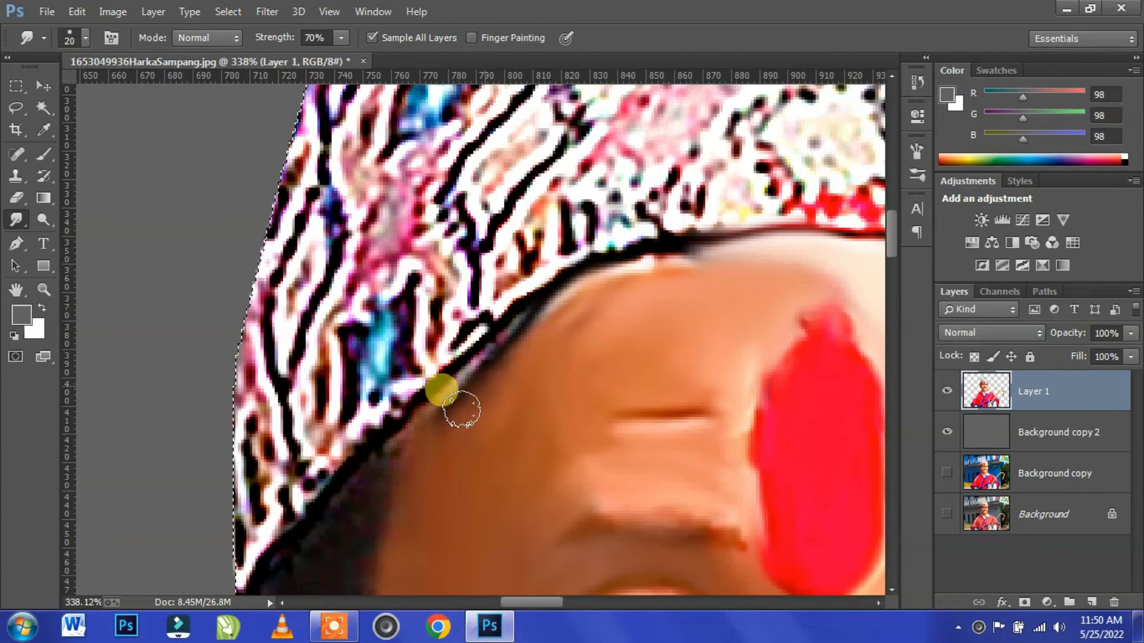
drag(602, 293, 784, 245)
drag(722, 296, 486, 392)
mouse_move(546, 342)
mouse_down()
mouse_move(587, 353)
mouse_move(438, 358)
mouse_up()
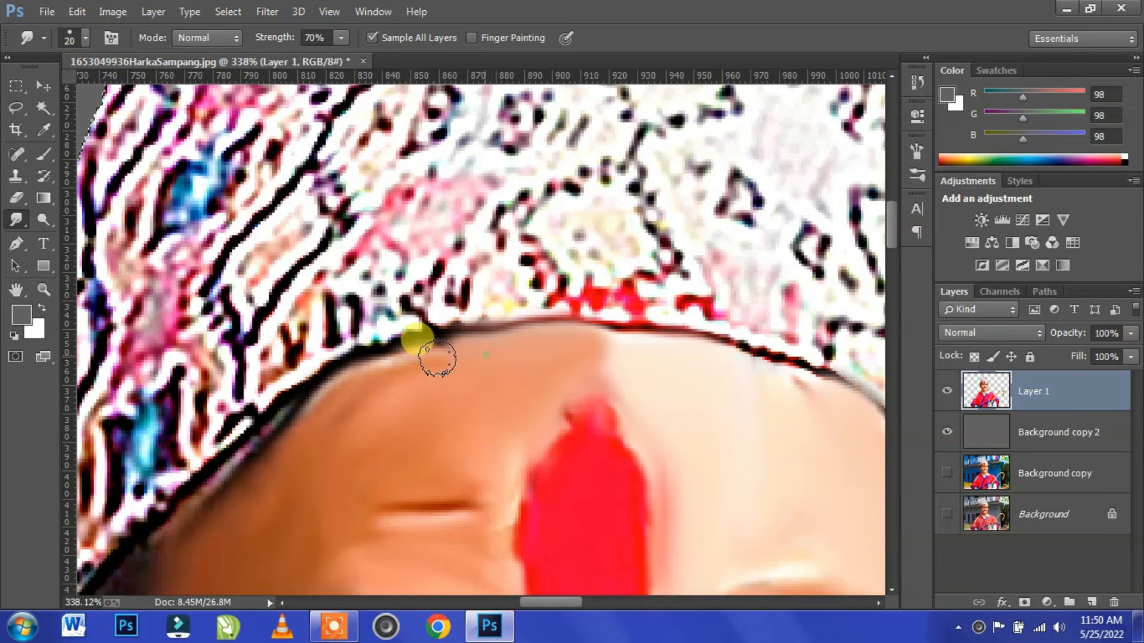
drag(496, 434, 367, 383)
drag(694, 337, 532, 237)
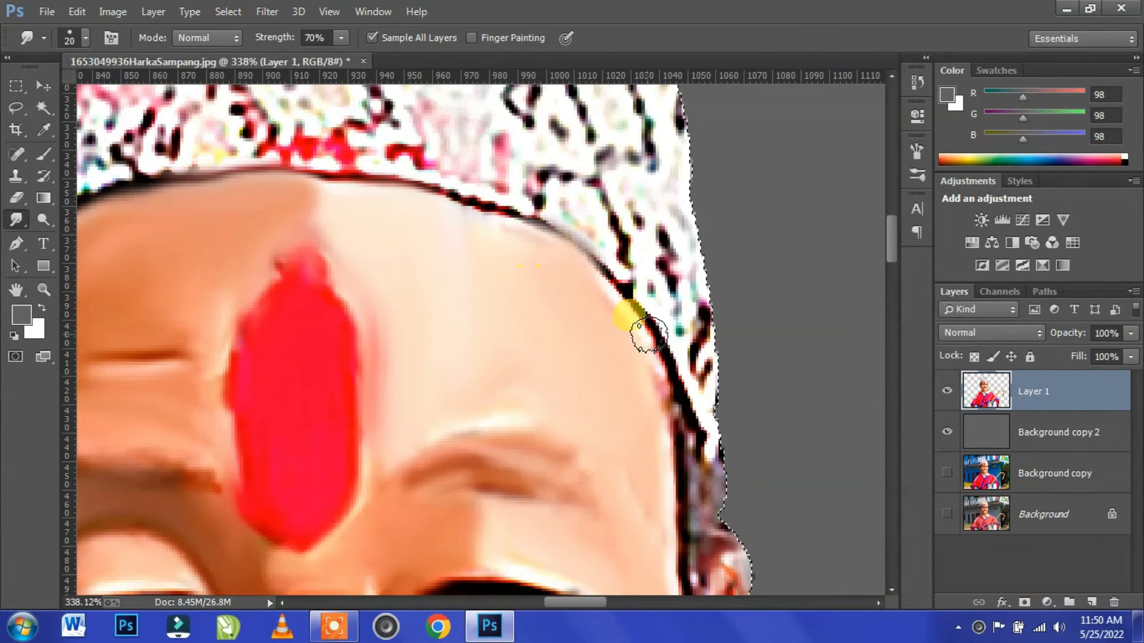
Show only the Background layer to compare with the original photo, restore the other layers and clear the selection.
scroll(840, 429, down, 4)
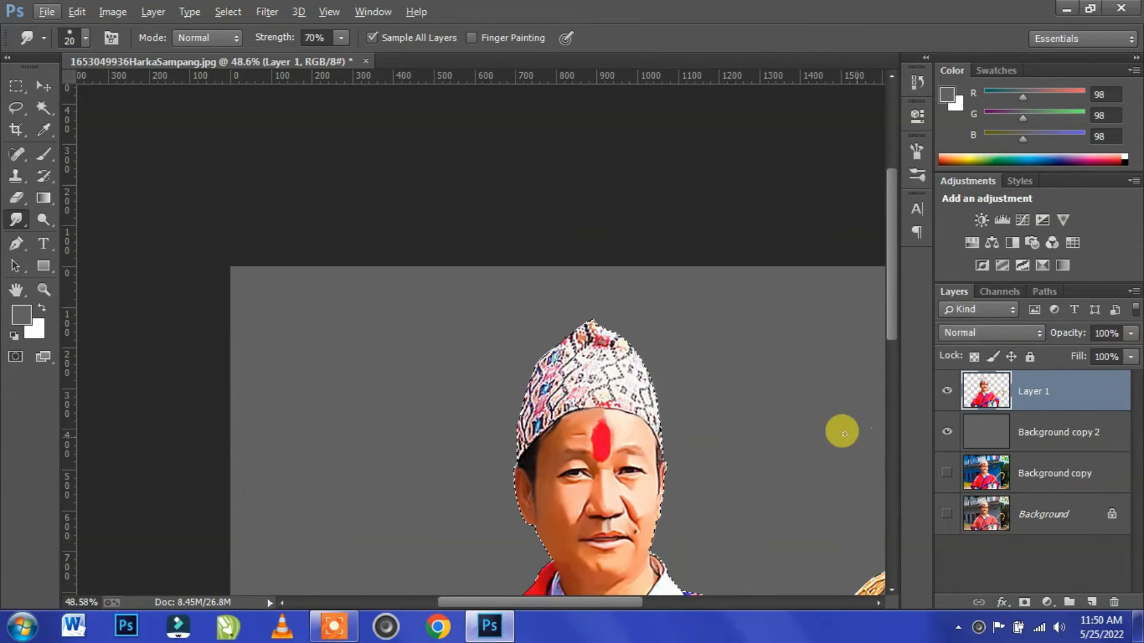
click(947, 515)
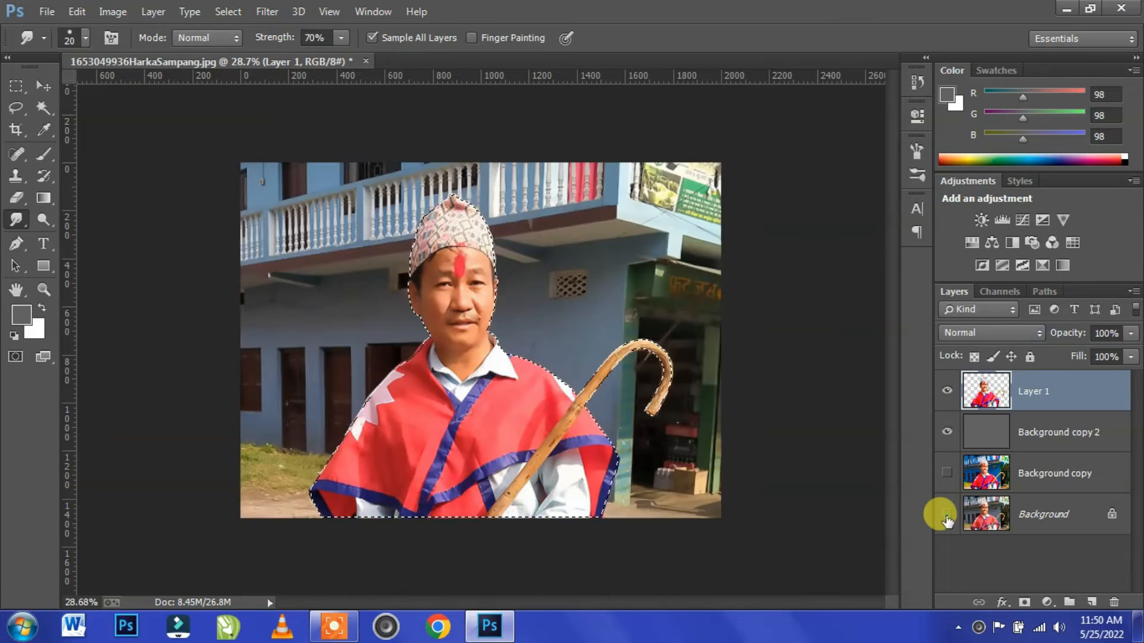
click(947, 515)
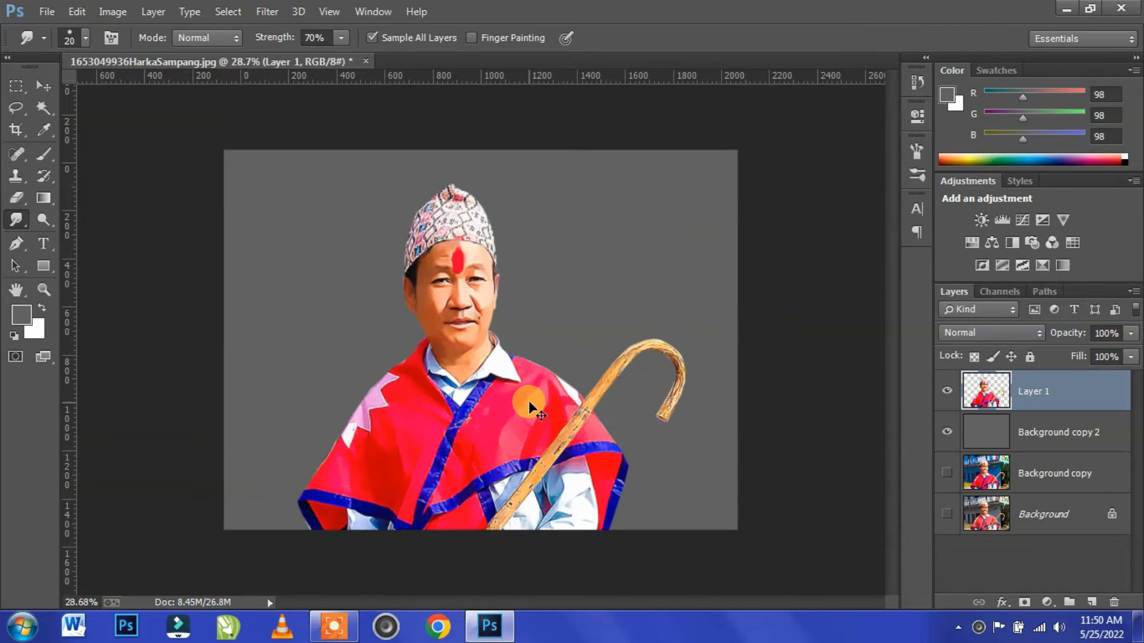
scroll(527, 400, up, 4)
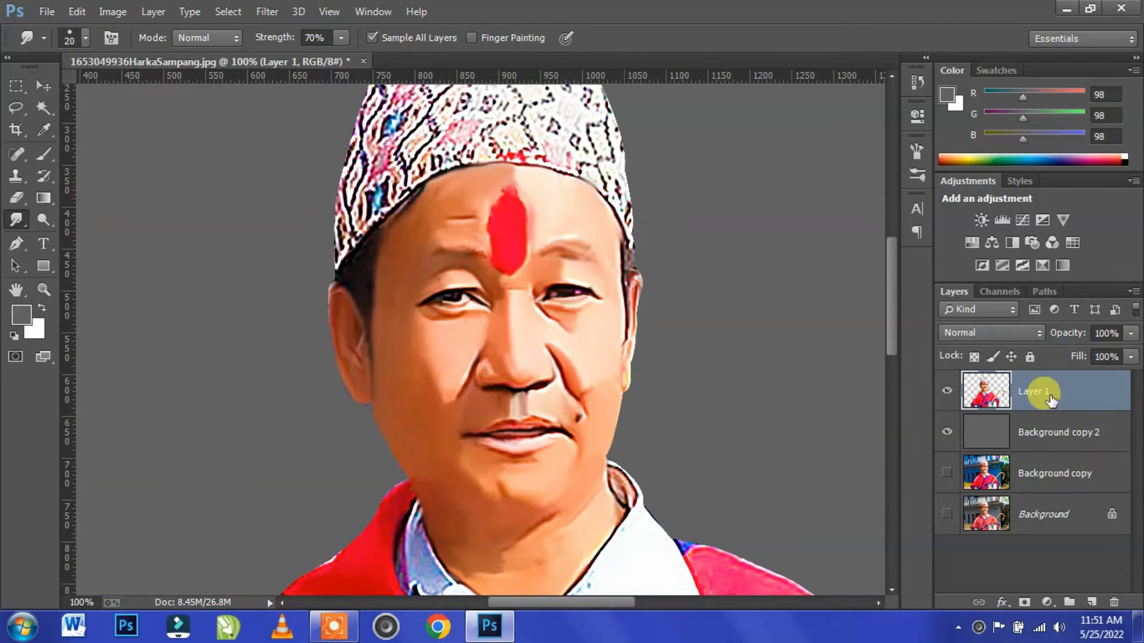
Start a Pen tool path outside the image-left jaw and run it over the jaw corner to the shirt collar's inner edge.
click(16, 243)
scroll(388, 398, up, 3)
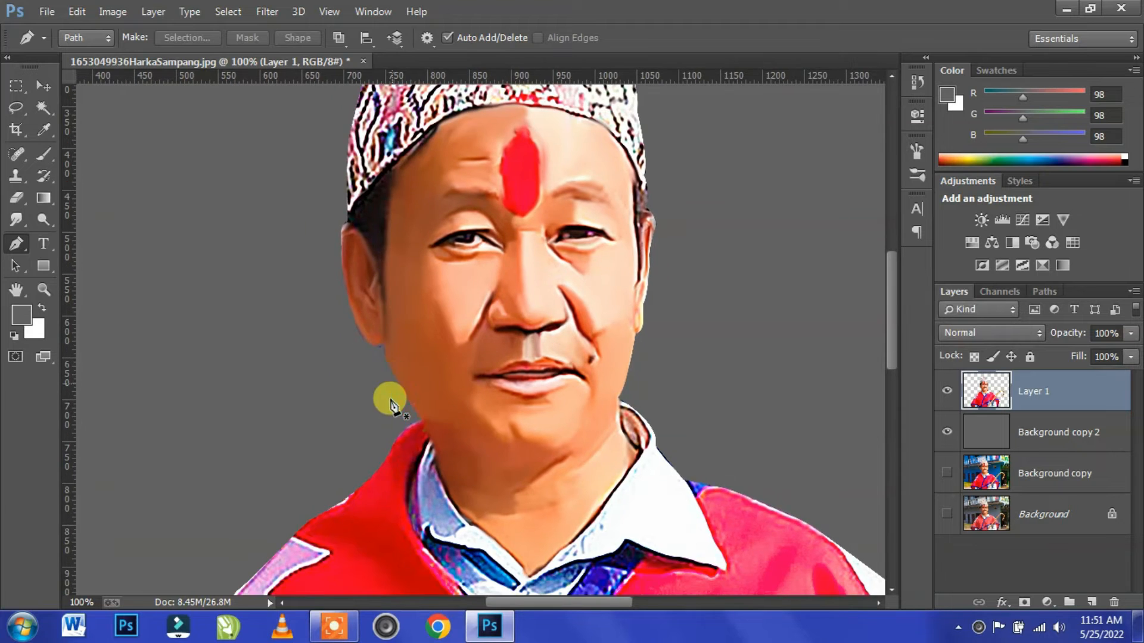
drag(315, 430, 463, 274)
click(289, 367)
click(441, 434)
drag(442, 433, 354, 214)
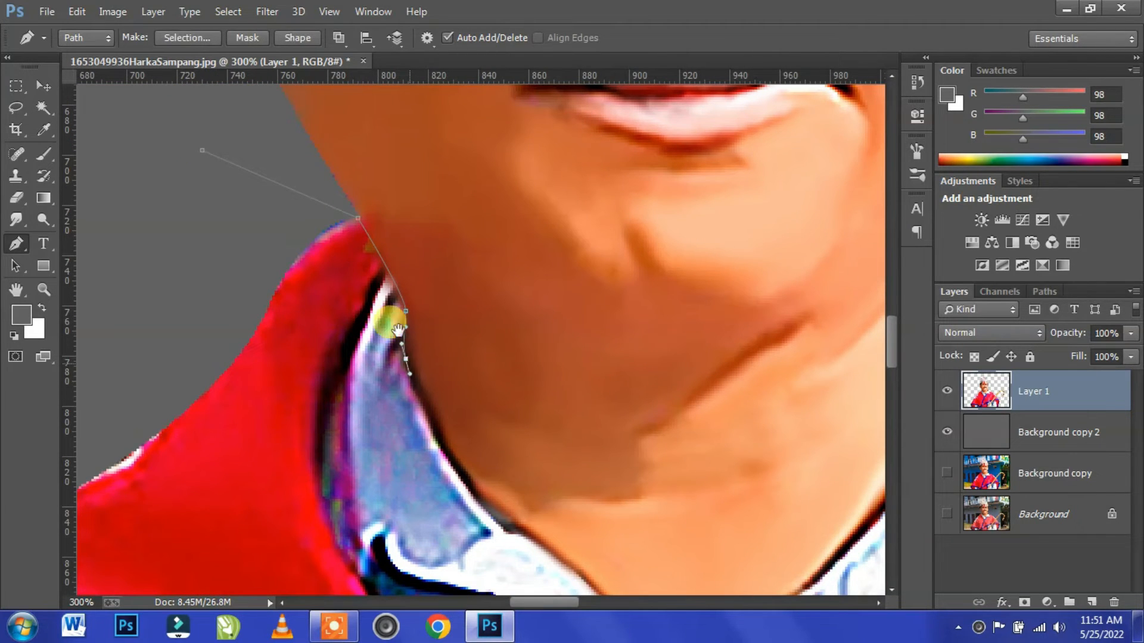
Continue the path down the collar's inner edge to the neckline's V and up along the image-right collar edge.
drag(398, 329, 321, 145)
click(416, 351)
click(475, 361)
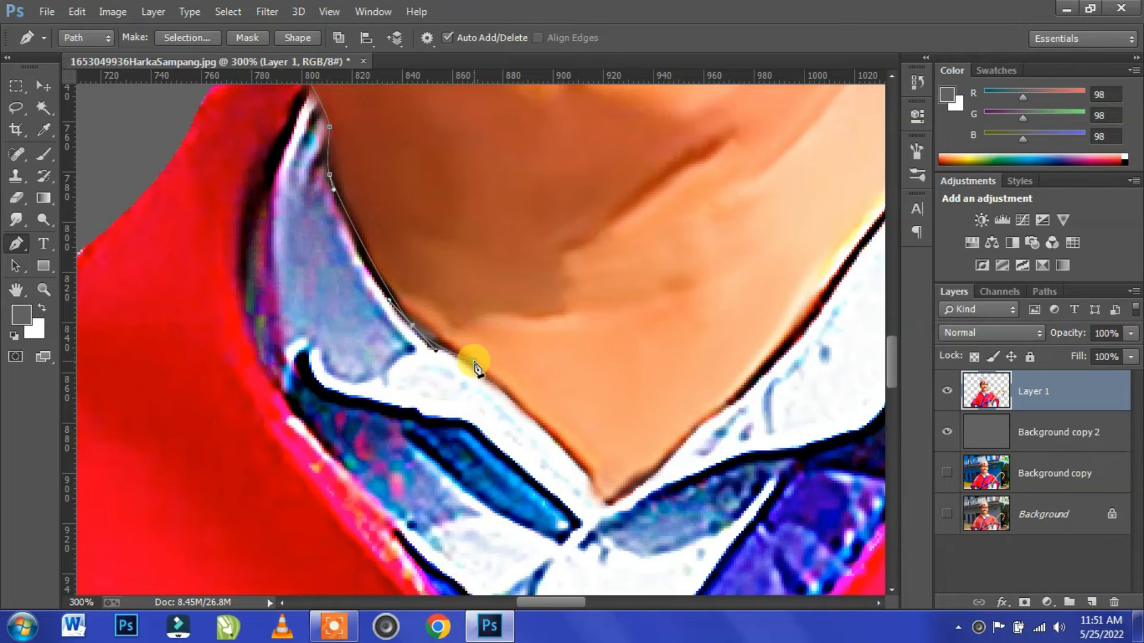
drag(473, 365, 420, 276)
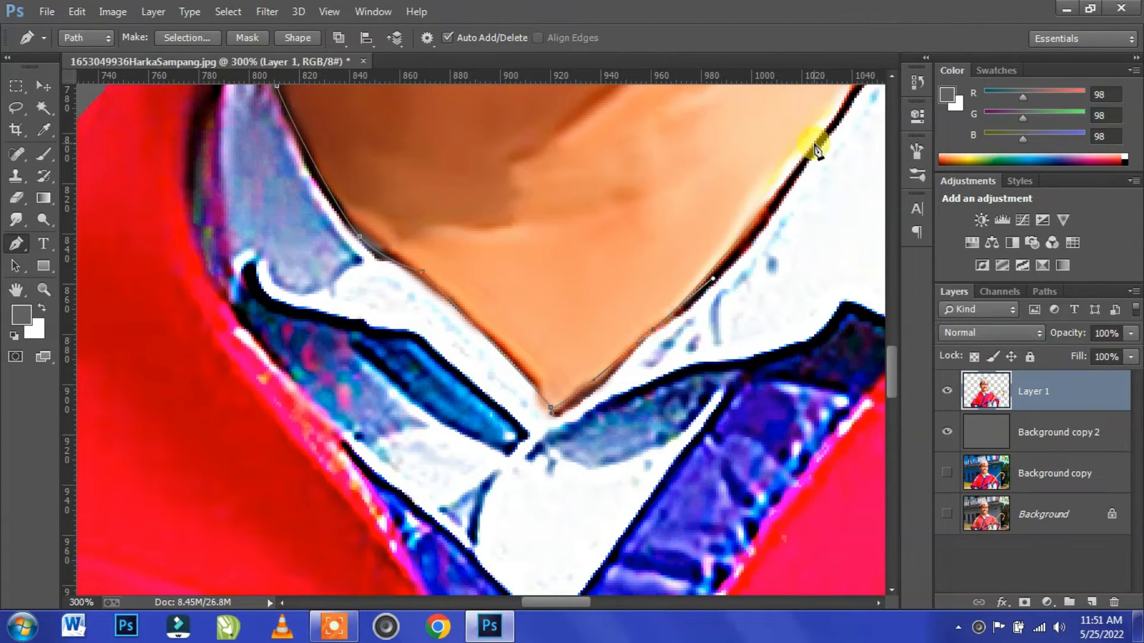
drag(820, 126, 399, 389)
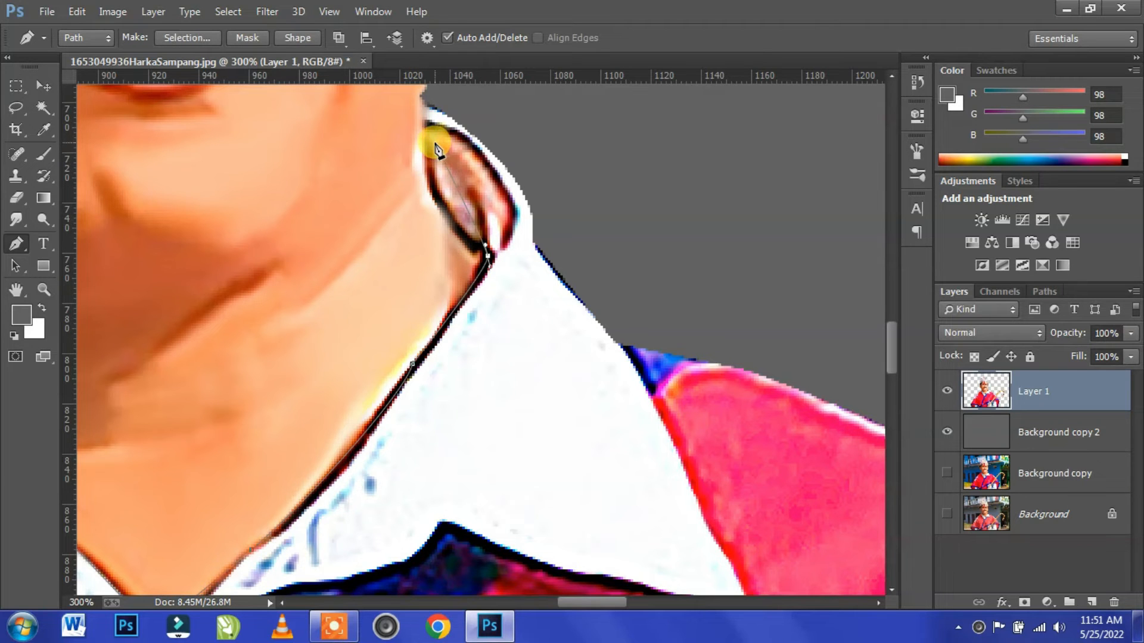
Continue the path from the collar's back tip to the image-right jaw corner and out around that ear to its top.
drag(425, 136, 428, 83)
drag(423, 182, 421, 324)
drag(465, 153, 462, 341)
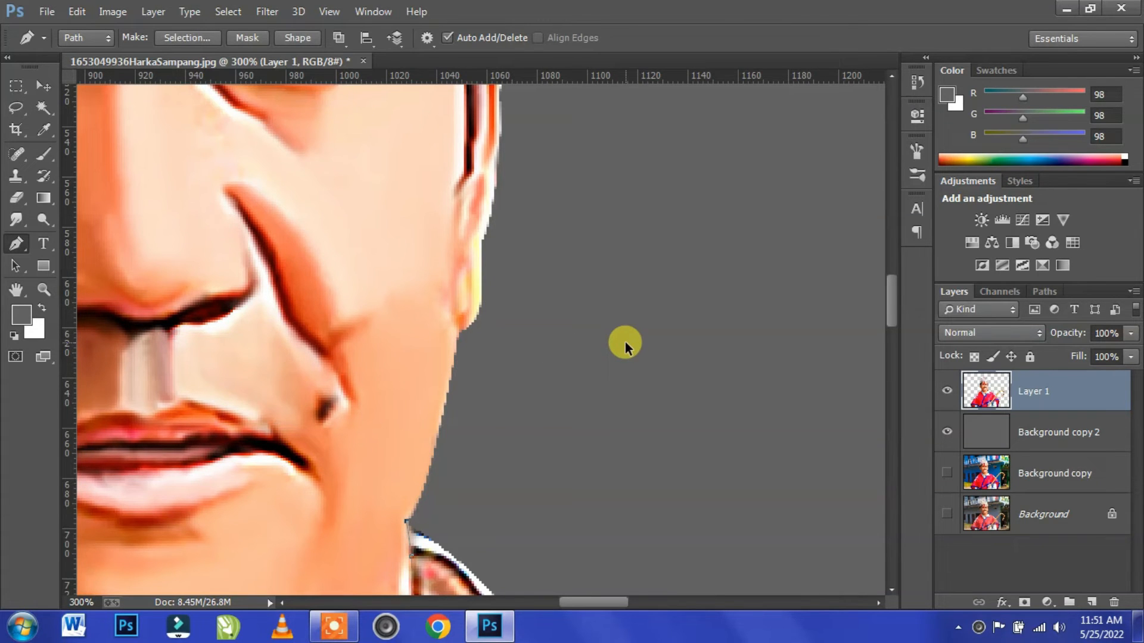
key(ctrl+minus)
key(ctrl+minus)
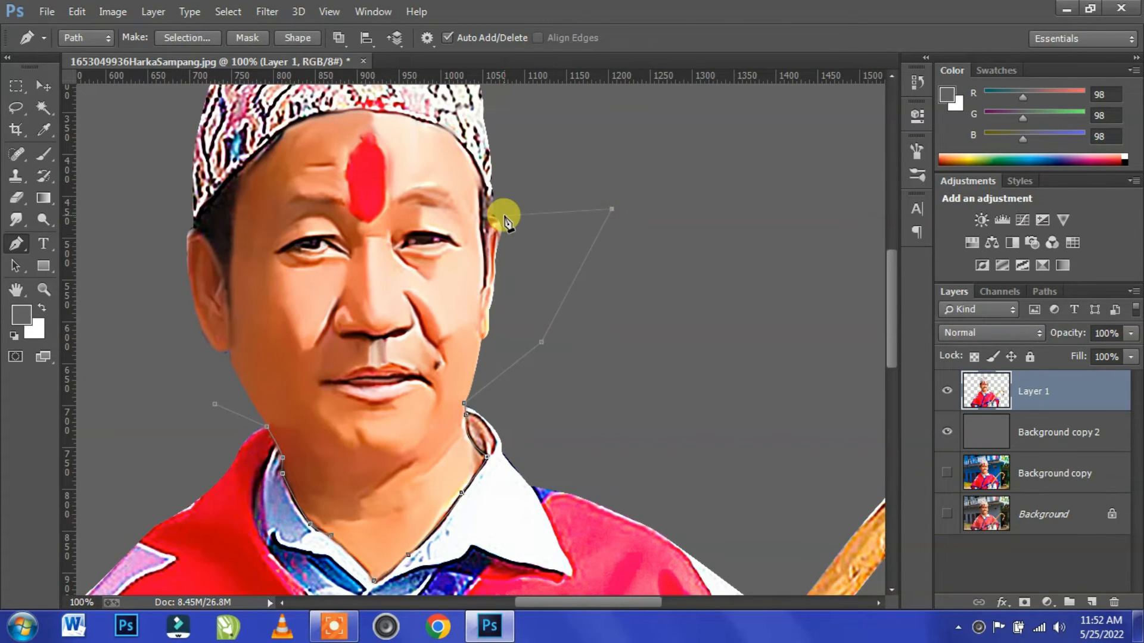
key(ctrl+plus)
key(ctrl+plus)
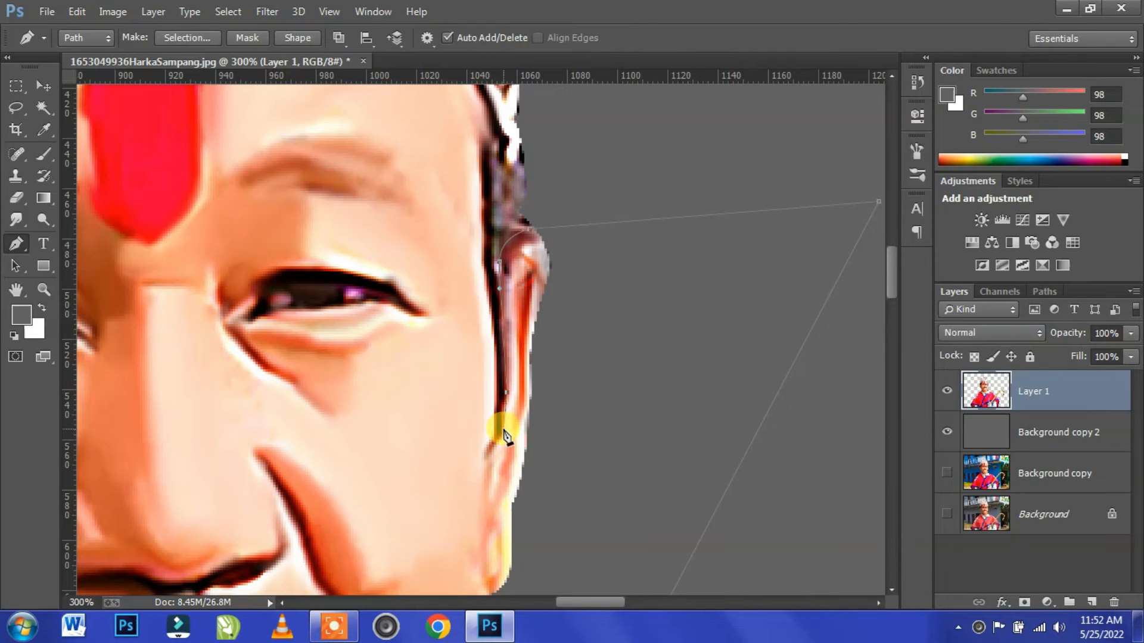
Run the path up the image-right temple and along the cap's lower edge across the forehead to the image-left side.
click(482, 133)
drag(482, 133, 486, 329)
drag(455, 252, 559, 419)
drag(407, 300, 253, 255)
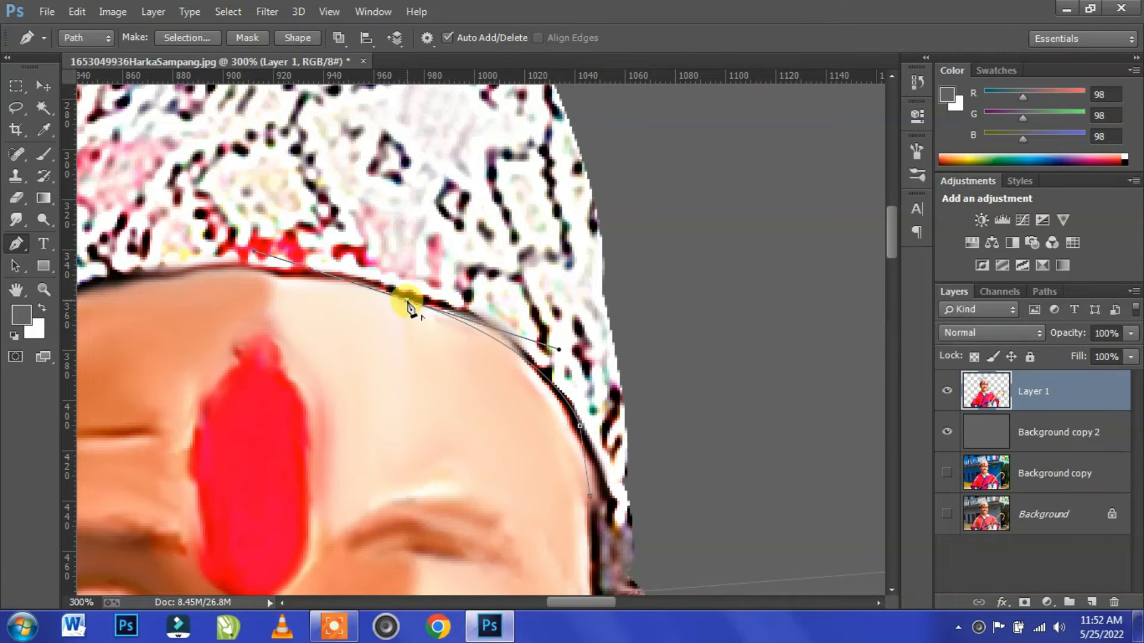
drag(409, 305, 682, 329)
drag(387, 315, 309, 340)
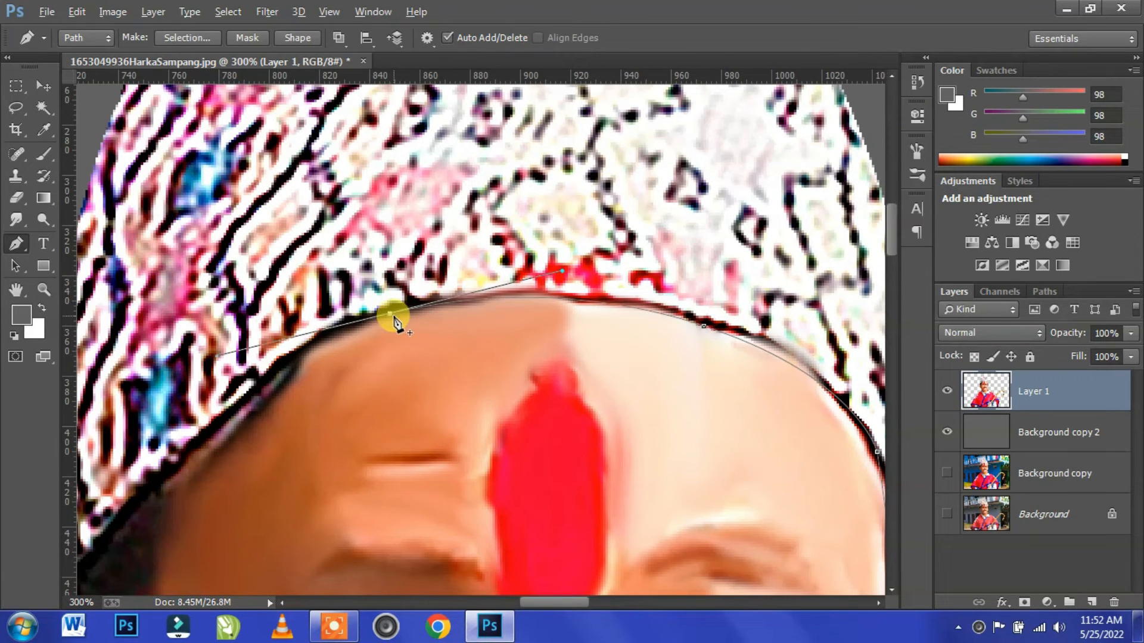
drag(290, 399, 427, 298)
drag(298, 380, 293, 424)
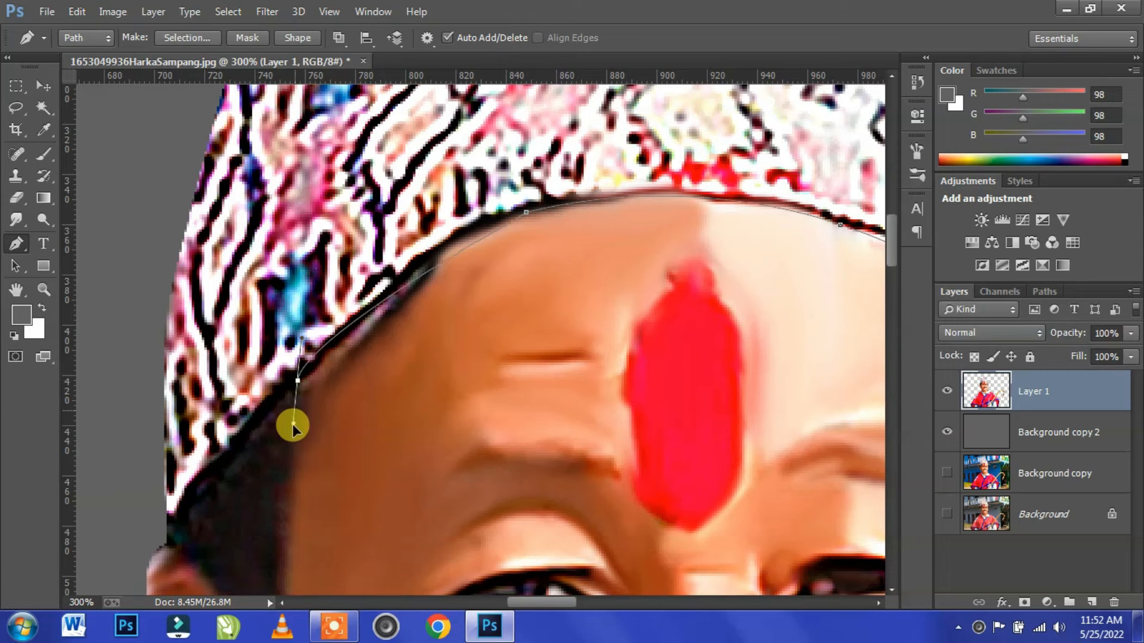
Take the path past the image-left temple, loop it around the outside of the ear and close it at its start by the jaw.
drag(277, 470, 243, 487)
drag(303, 384, 395, 247)
click(249, 403)
click(189, 375)
drag(167, 264, 357, 47)
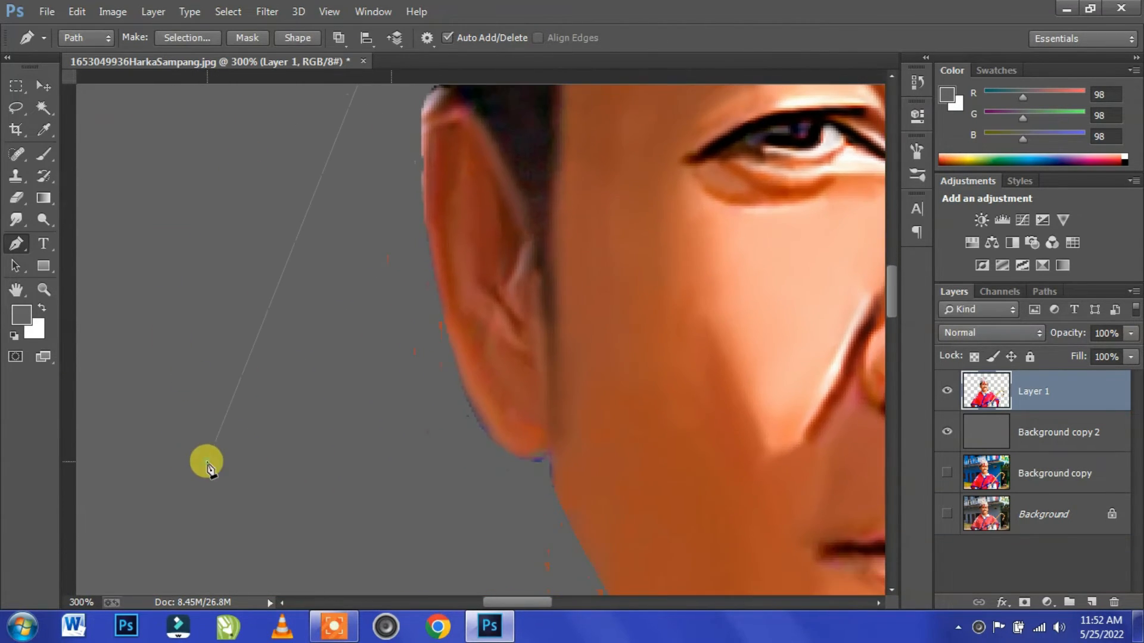
click(211, 466)
drag(211, 466, 175, 253)
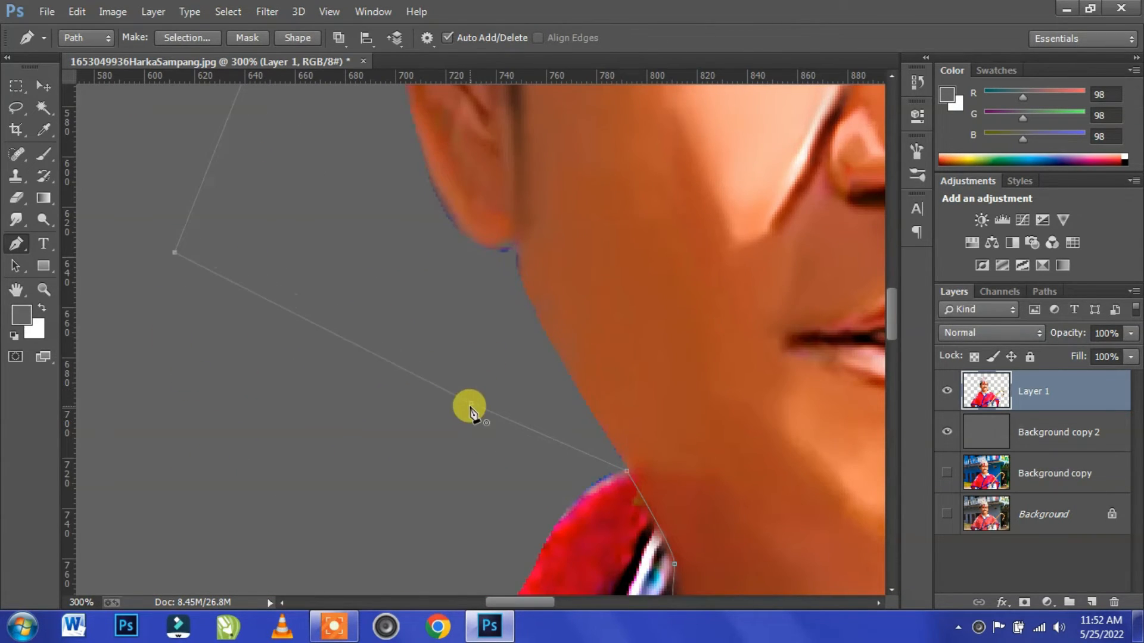
Convert the closed face and neck path into a selection.
key(ctrl+0)
right_click(420, 269)
click(484, 277)
key(Return)
Invert the selection and copy the cap, clothes and stick to a new layer, then toggle Layer 1's visibility to check it.
right_click(441, 268)
click(398, 246)
key(l)
right_click(466, 252)
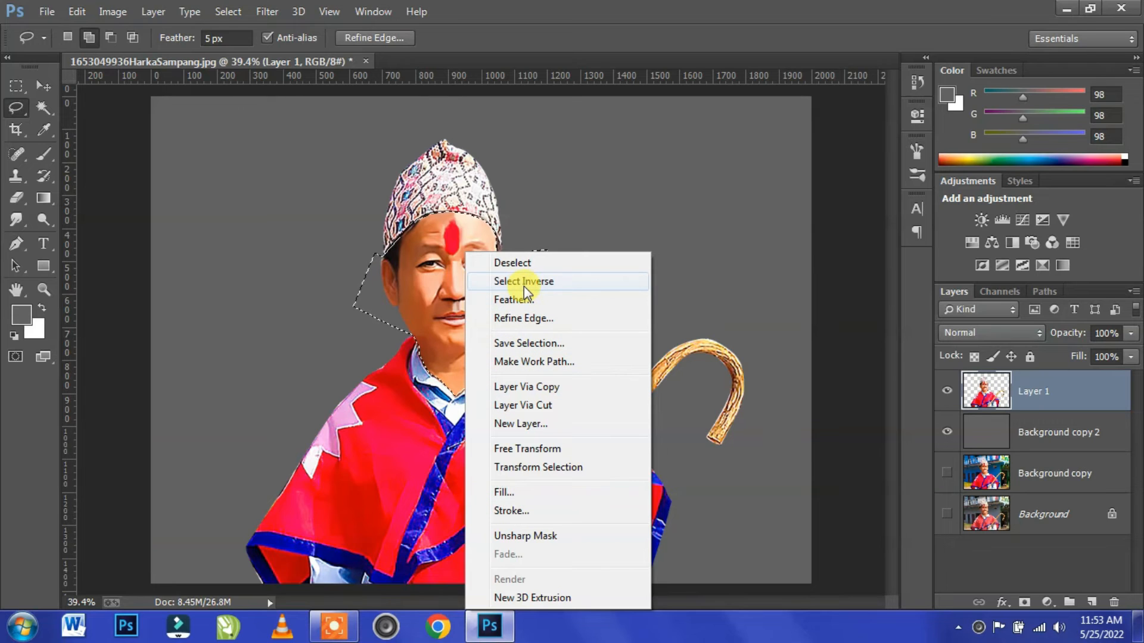
click(548, 282)
key(ctrl+j)
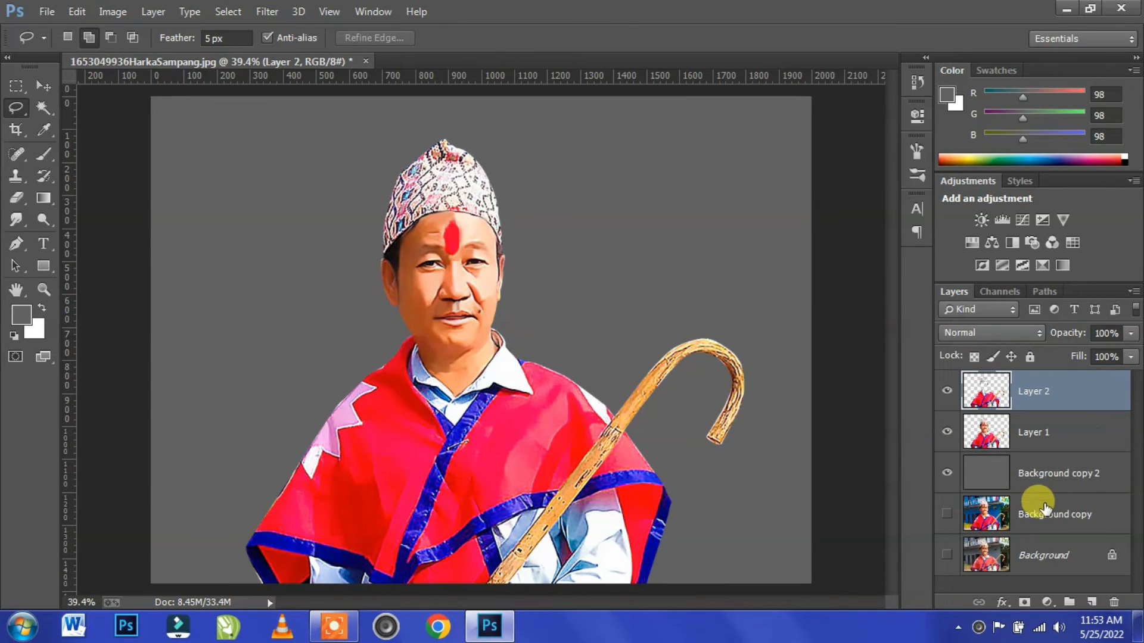
click(946, 432)
click(946, 431)
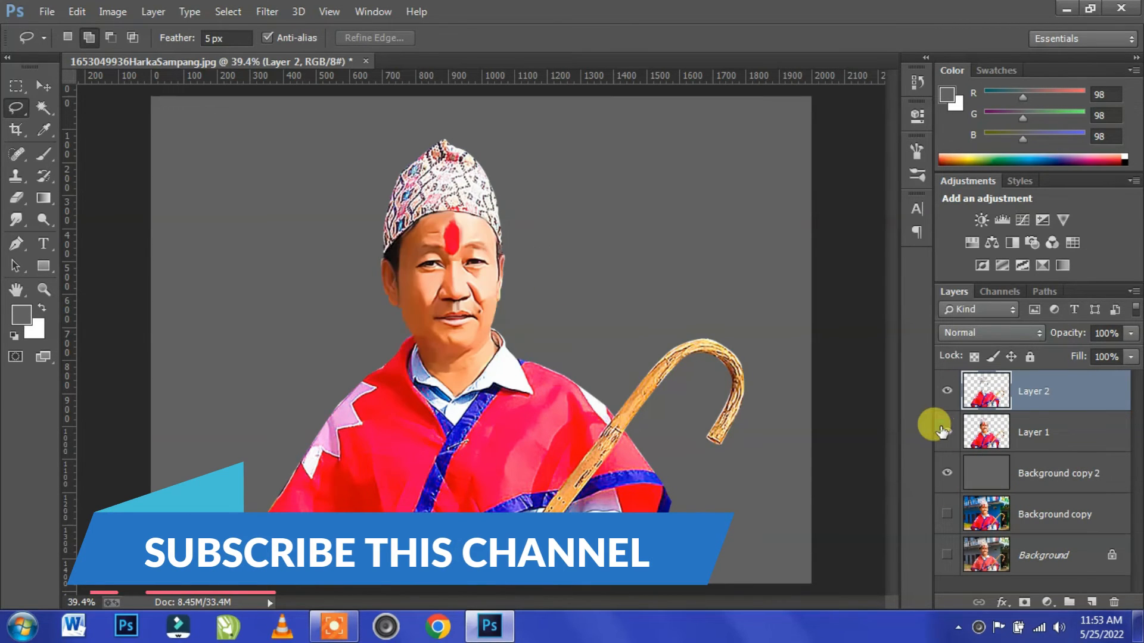
Apply Oil Paint to Layer 2 with Stylization 4.85, Cleanliness 6.5, Scale 0.8, Bristle Detail 3, Angular Direction 133.2 and Shine 1.8.
key(v)
click(268, 12)
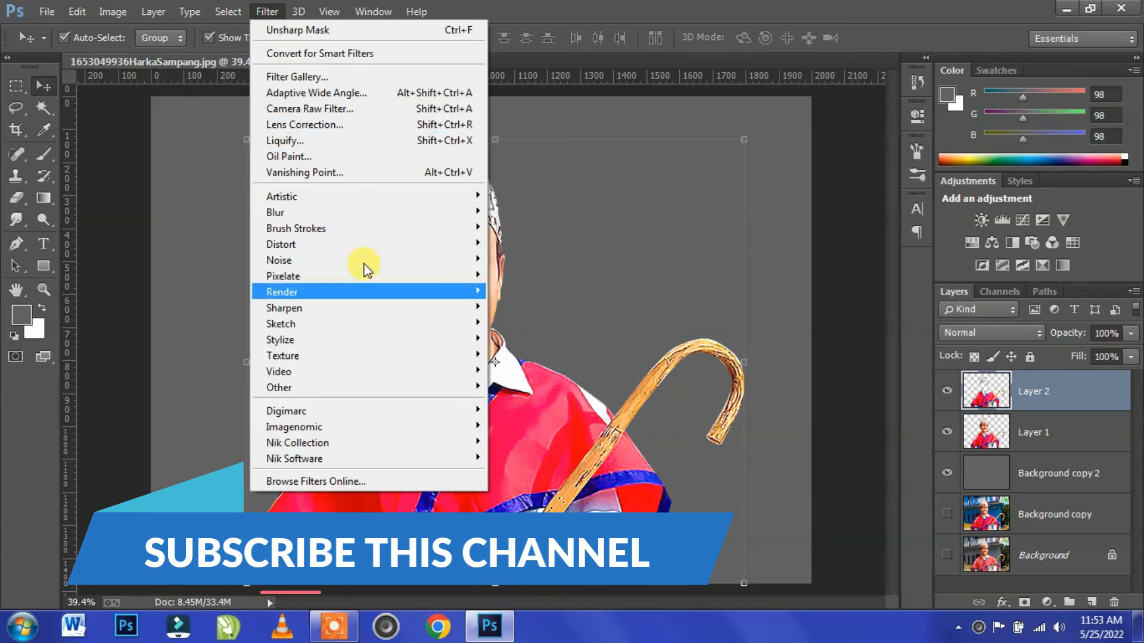
click(292, 155)
key(ctrl+plus)
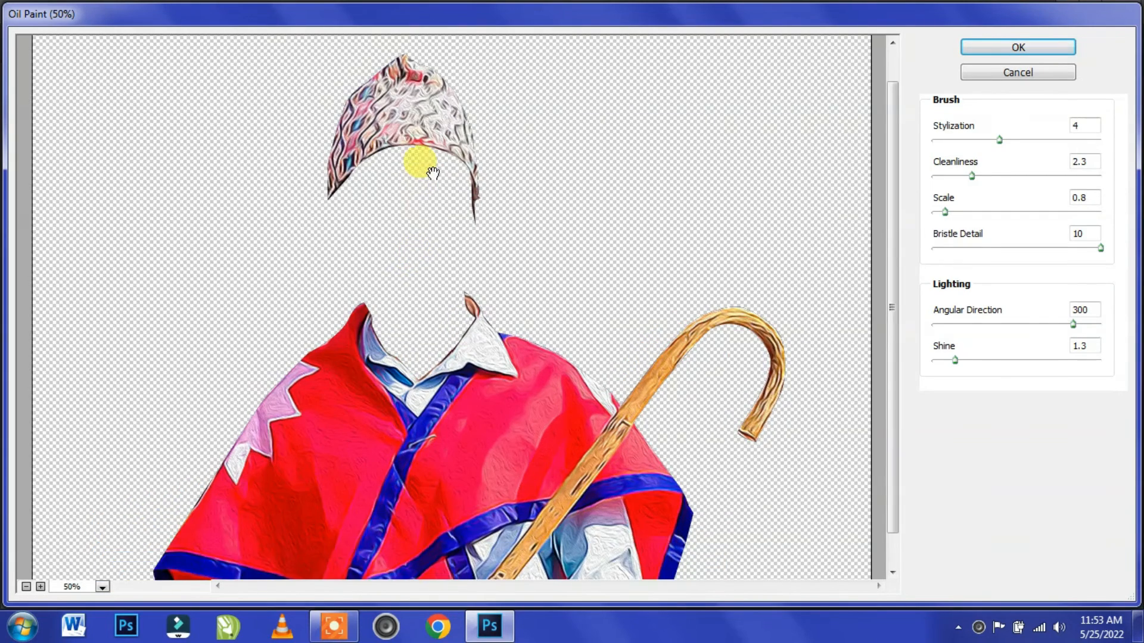
scroll(422, 162, up, 1)
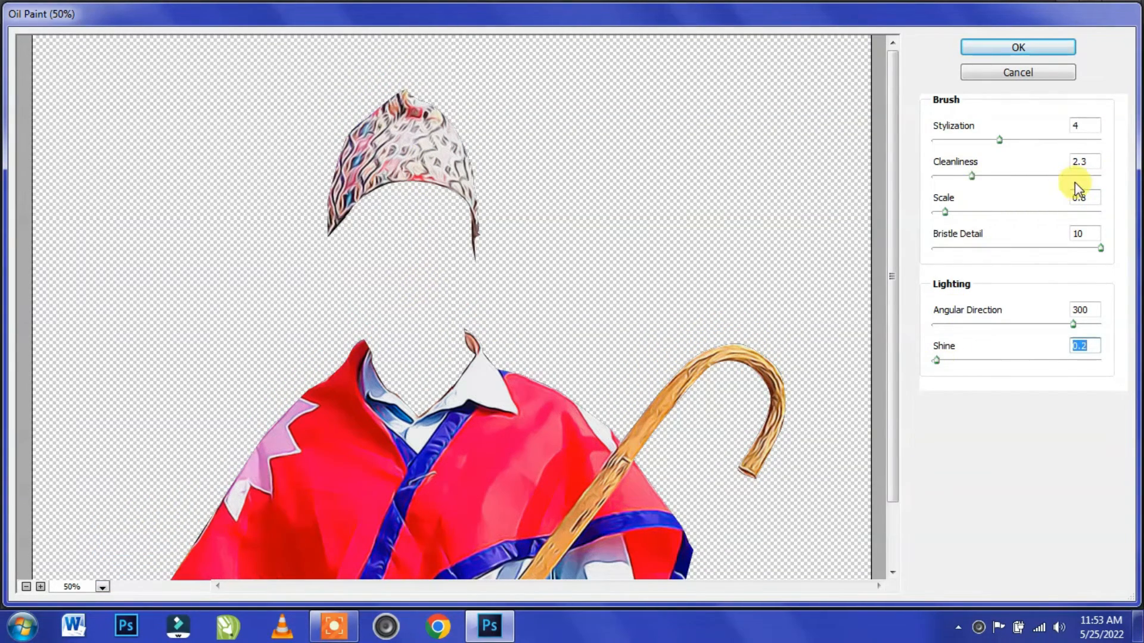
click(1075, 140)
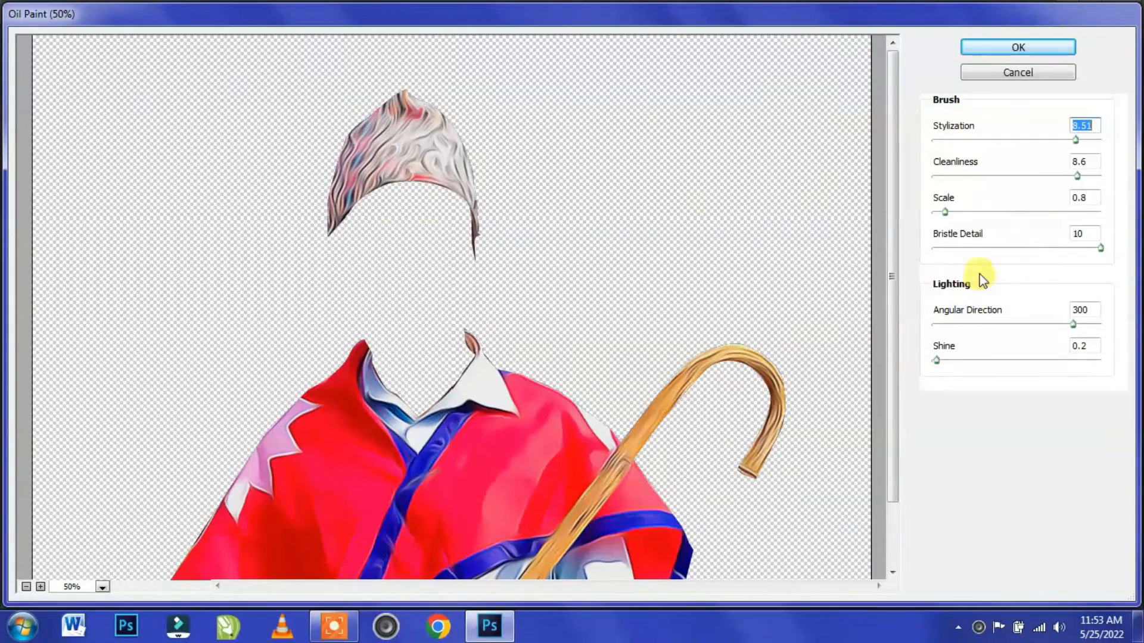
click(978, 360)
click(1014, 140)
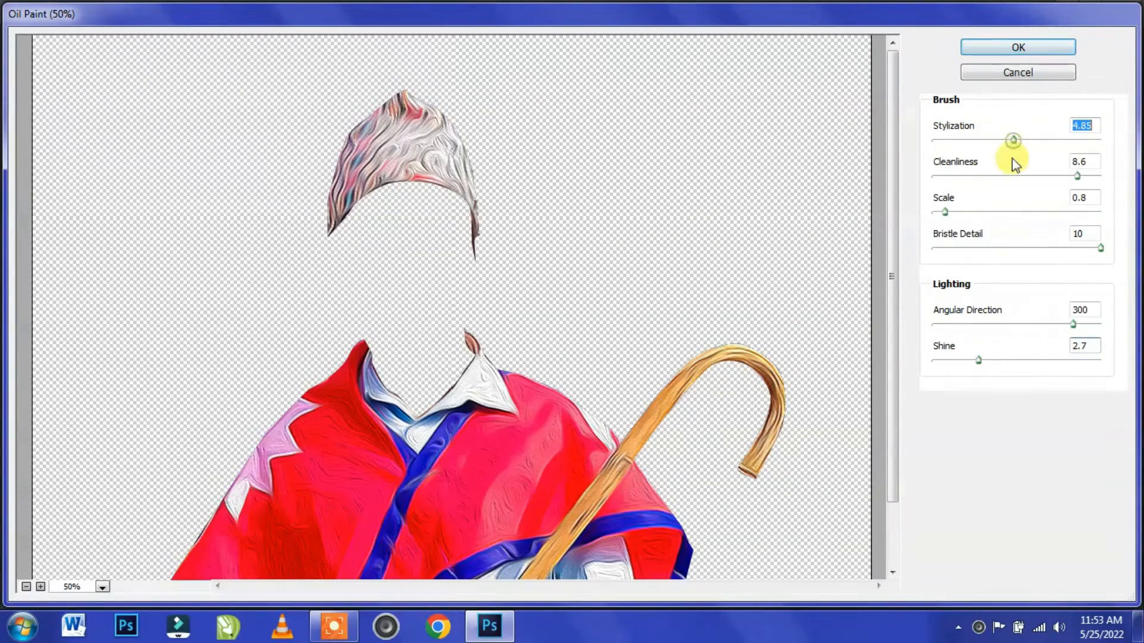
click(983, 247)
click(995, 324)
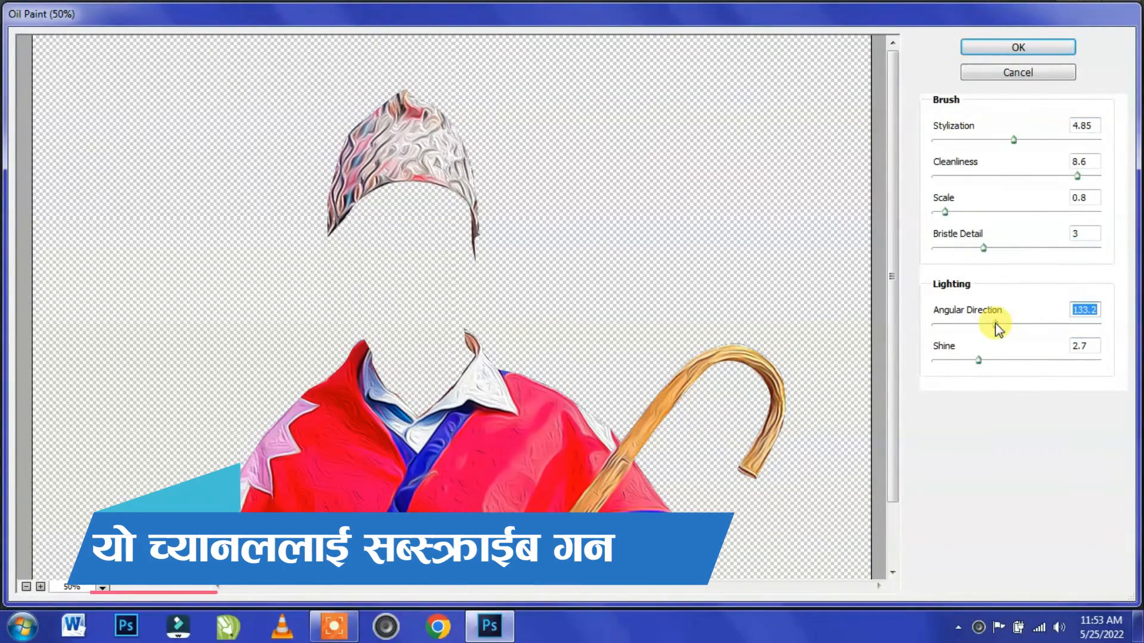
click(963, 359)
click(1042, 176)
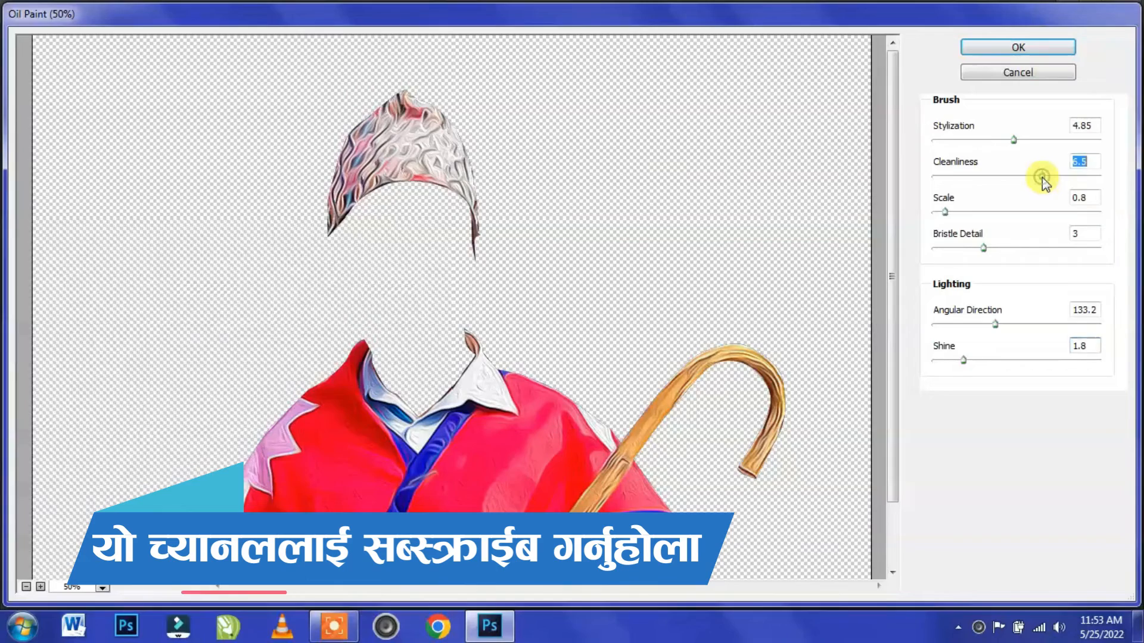
click(1009, 45)
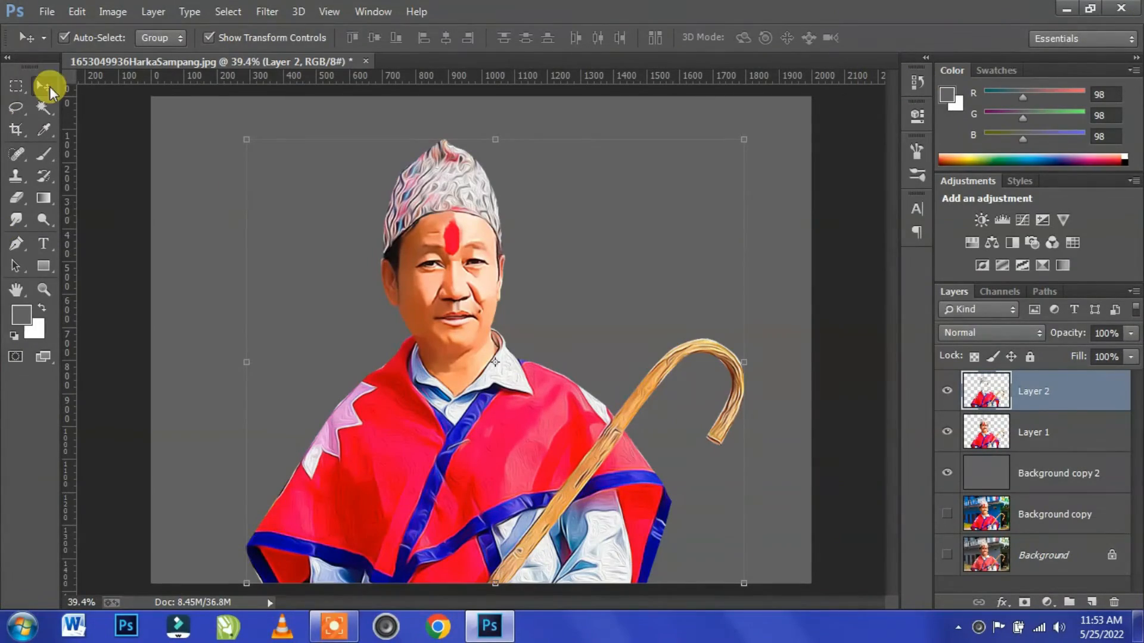
Merge the oil-painted layer down into Layer 1 and add a new empty layer above Background copy 2.
right_click(1034, 476)
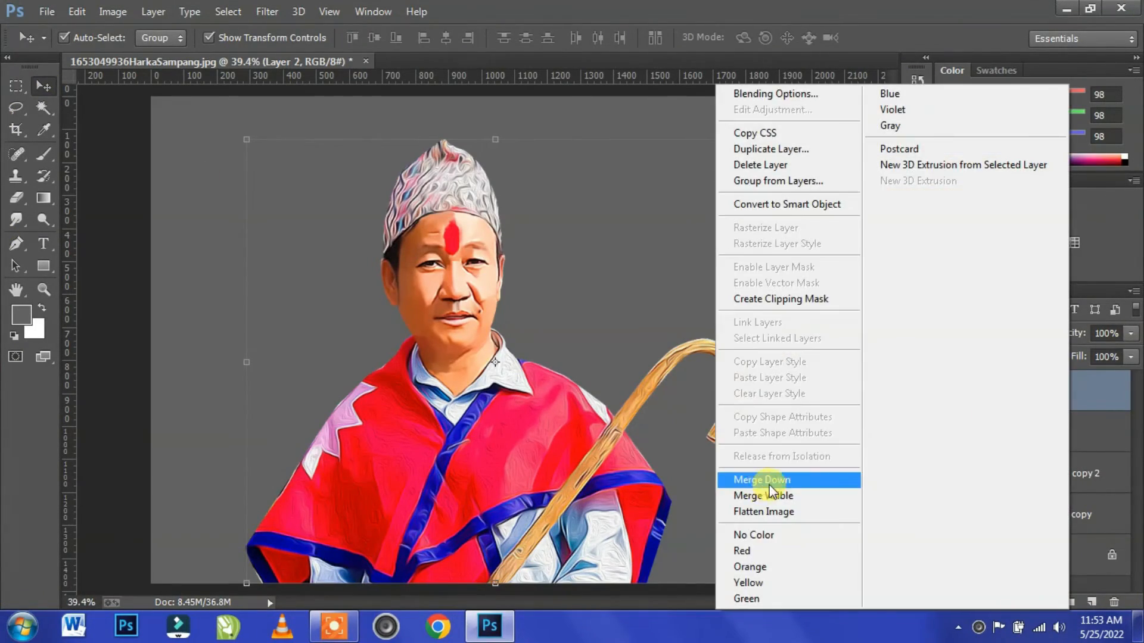
click(768, 475)
click(1047, 433)
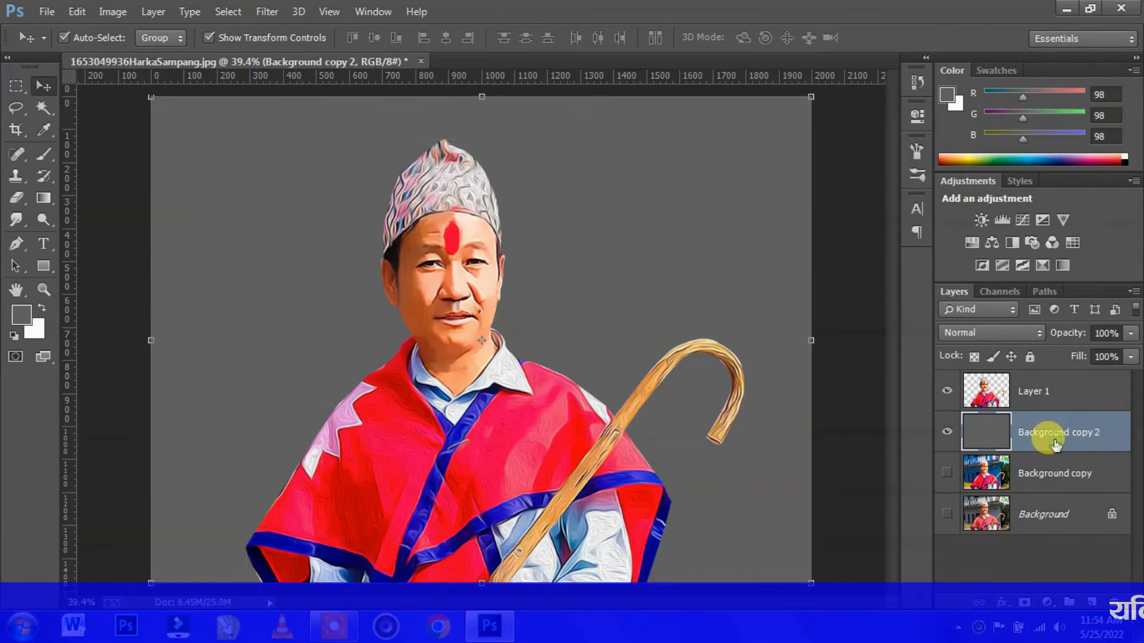
click(1084, 587)
Set the foreground colour to the pink of the shawl's star patch, RGB 204, 134, 192.
click(22, 315)
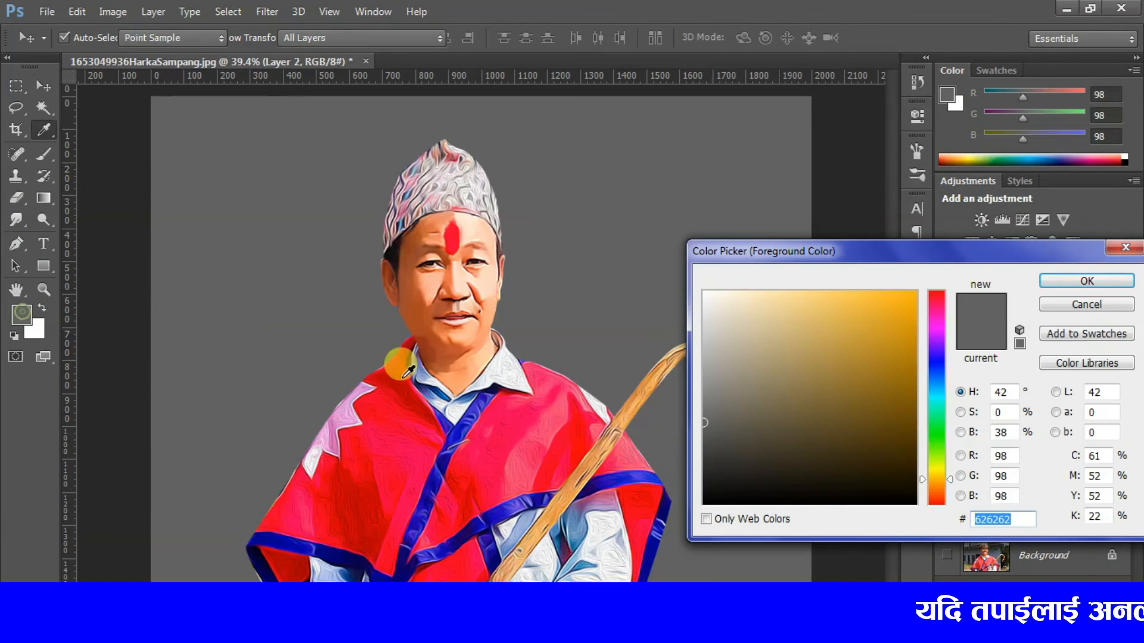
click(350, 403)
click(342, 398)
key(Return)
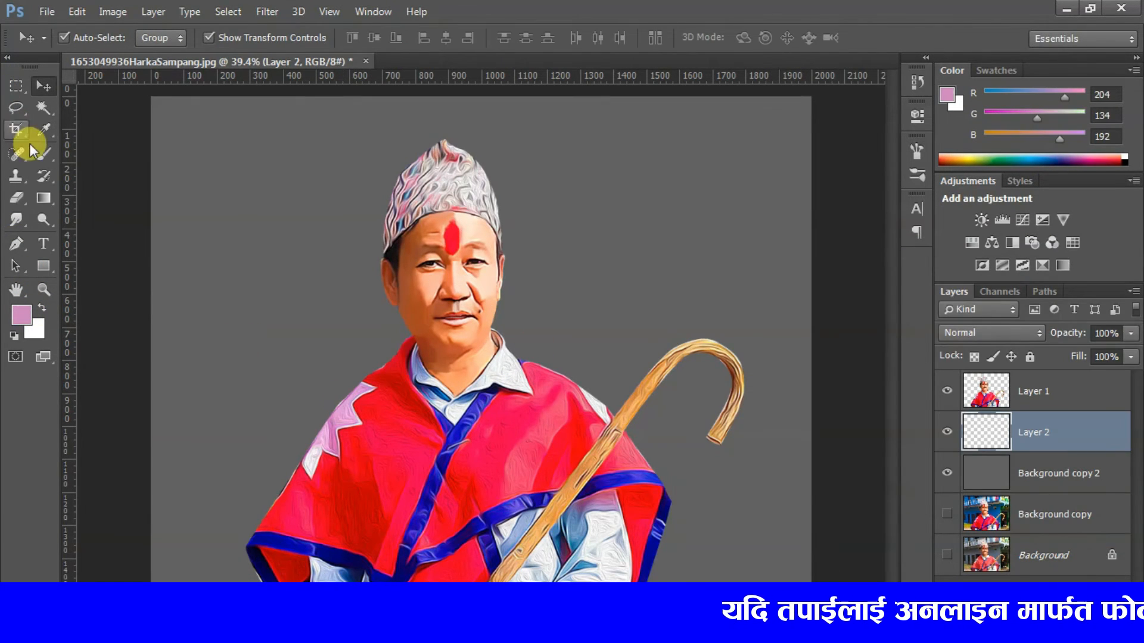
Choose a large cloud-textured brush, reduce its size and paint a pink cloud behind the portrait on Layer 2.
click(43, 154)
click(86, 38)
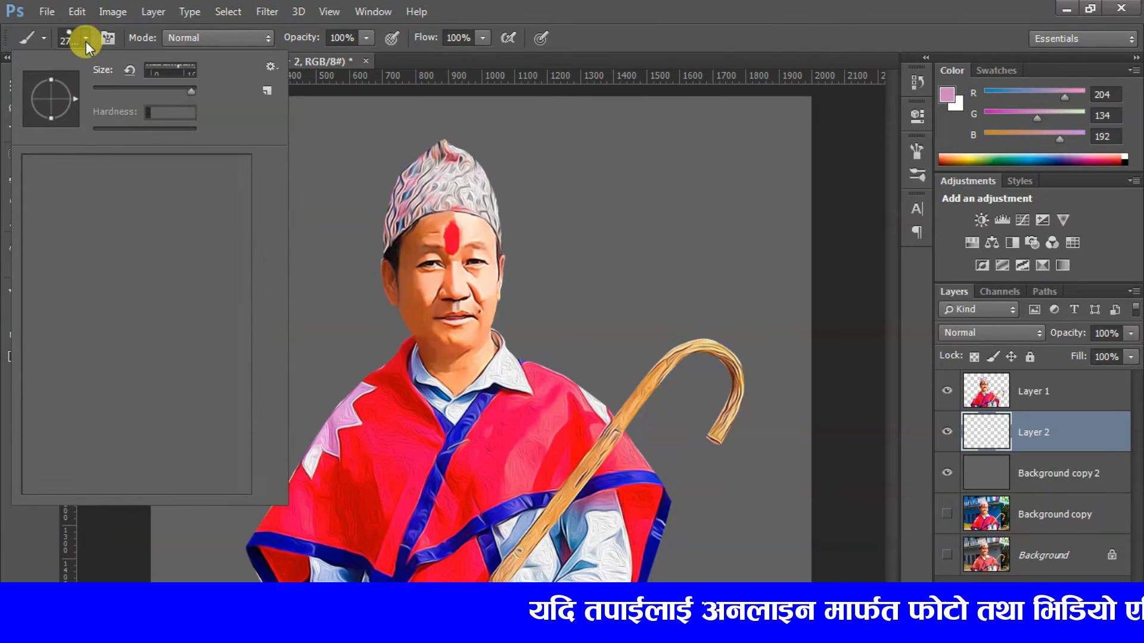
double_click(94, 442)
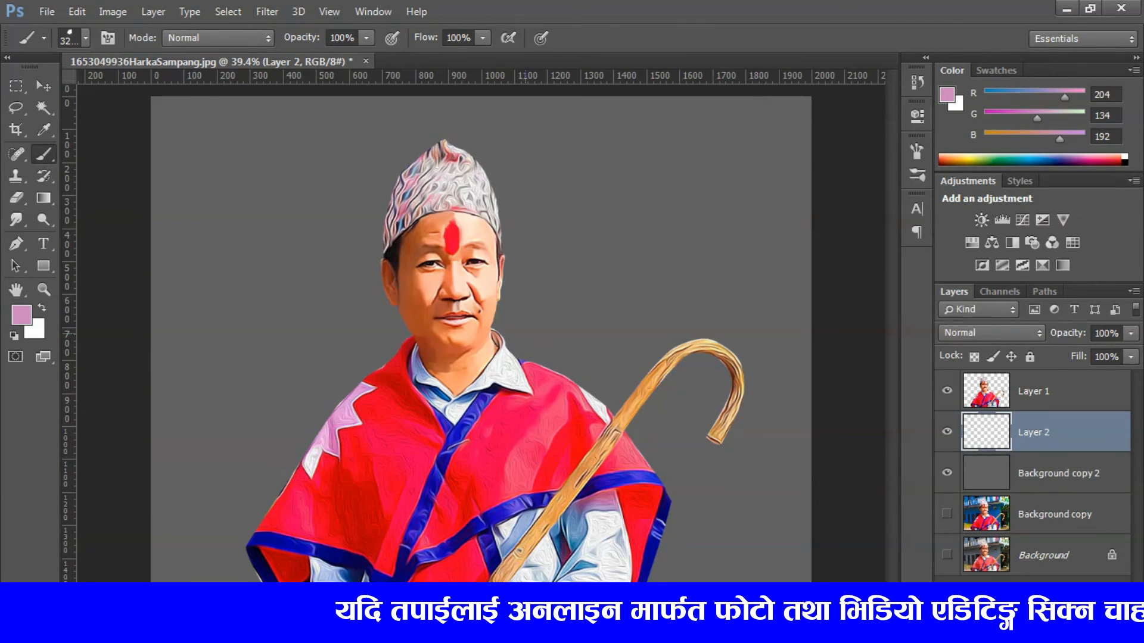
key(bracketleft)
key(bracketleft)
key(bracketleft)
key(bracketleft)
key(bracketleft)
key(bracketleft)
key(bracketleft)
click(476, 364)
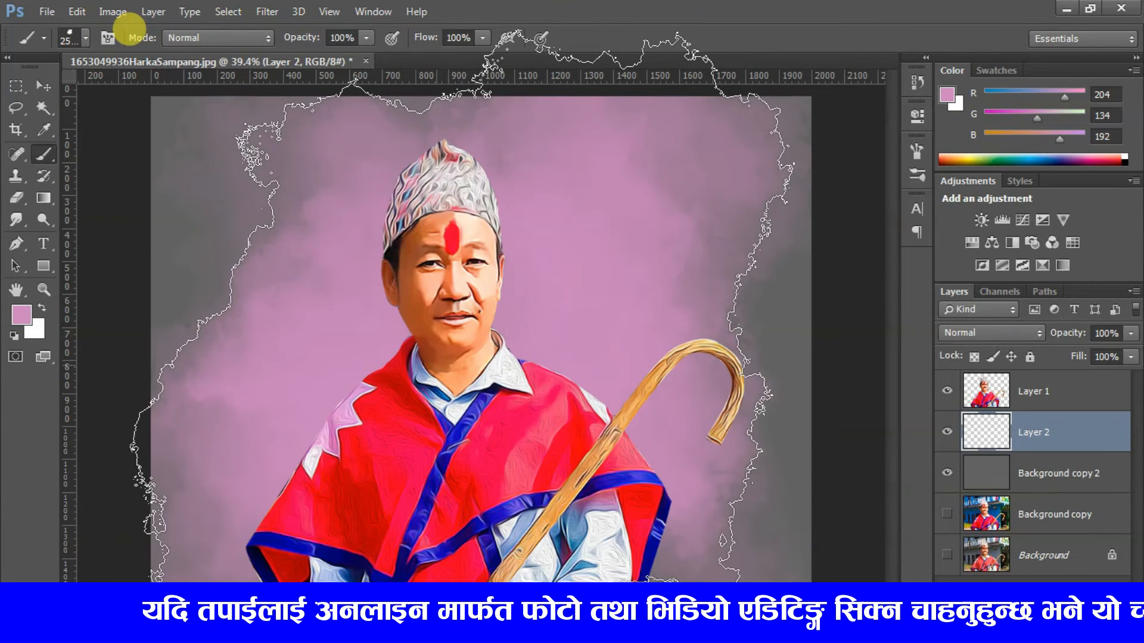
Set the foreground colour to grey #9e999d and dab it on both side edges of the background with a much smaller cloud brush.
click(22, 314)
click(707, 365)
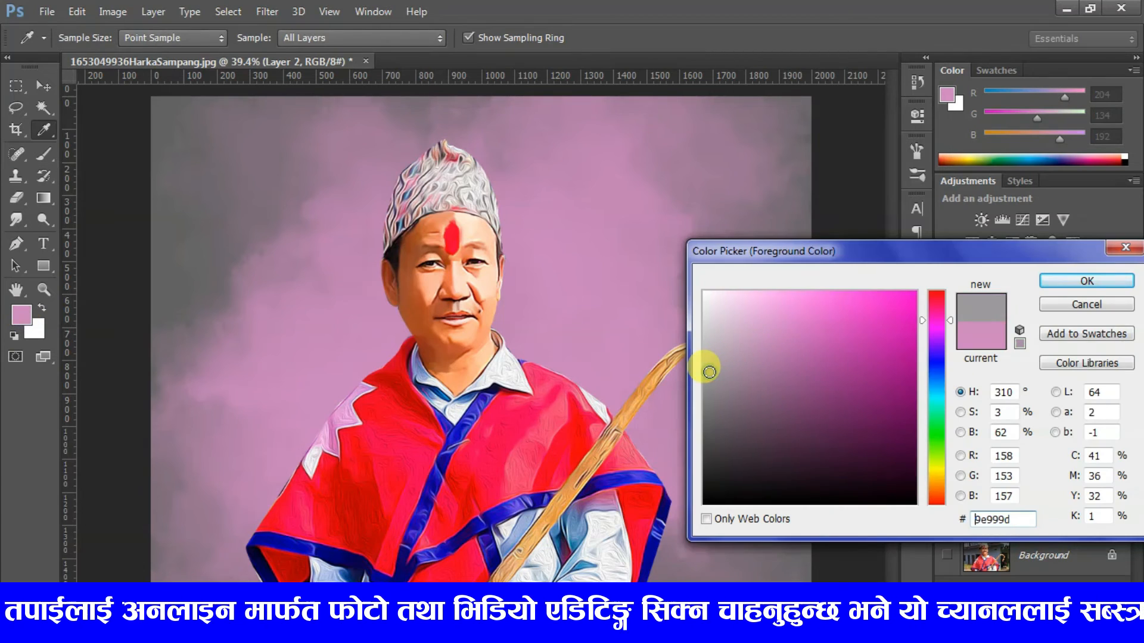
key(Return)
key(bracketleft)
key(bracketleft)
key(bracketleft)
key(bracketleft)
key(bracketleft)
key(bracketleft)
key(bracketleft)
key(bracketleft)
key(bracketleft)
key(bracketleft)
key(bracketleft)
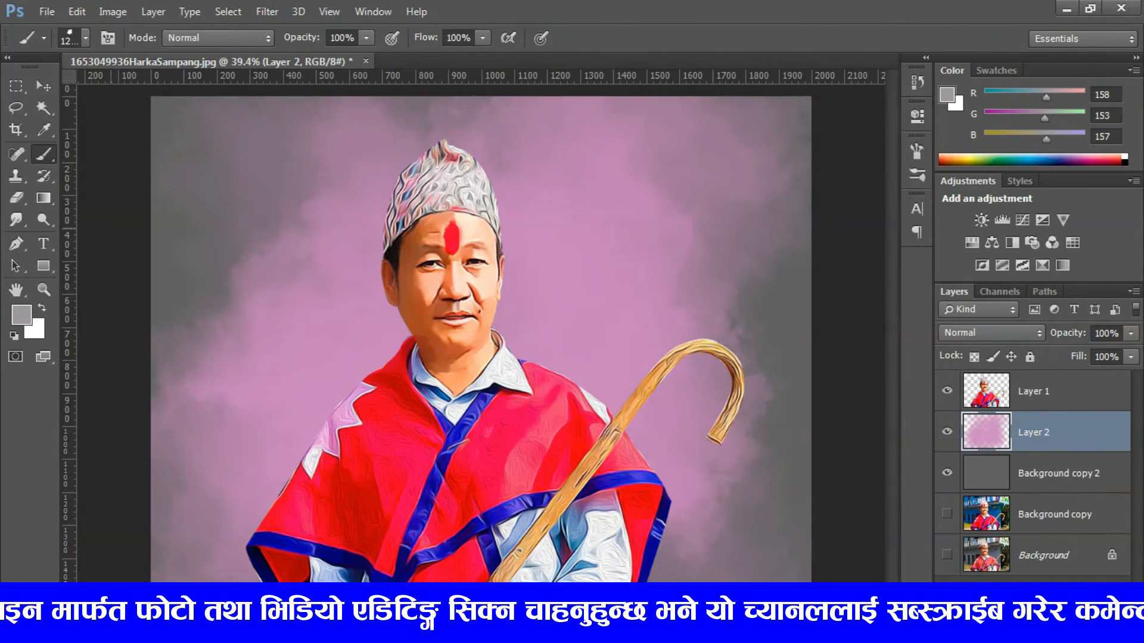
click(130, 244)
click(832, 458)
Set the foreground colour to yellow, RGB 249, 245, 137, and paint a glow around the head and shoulders on Layer 2.
click(22, 314)
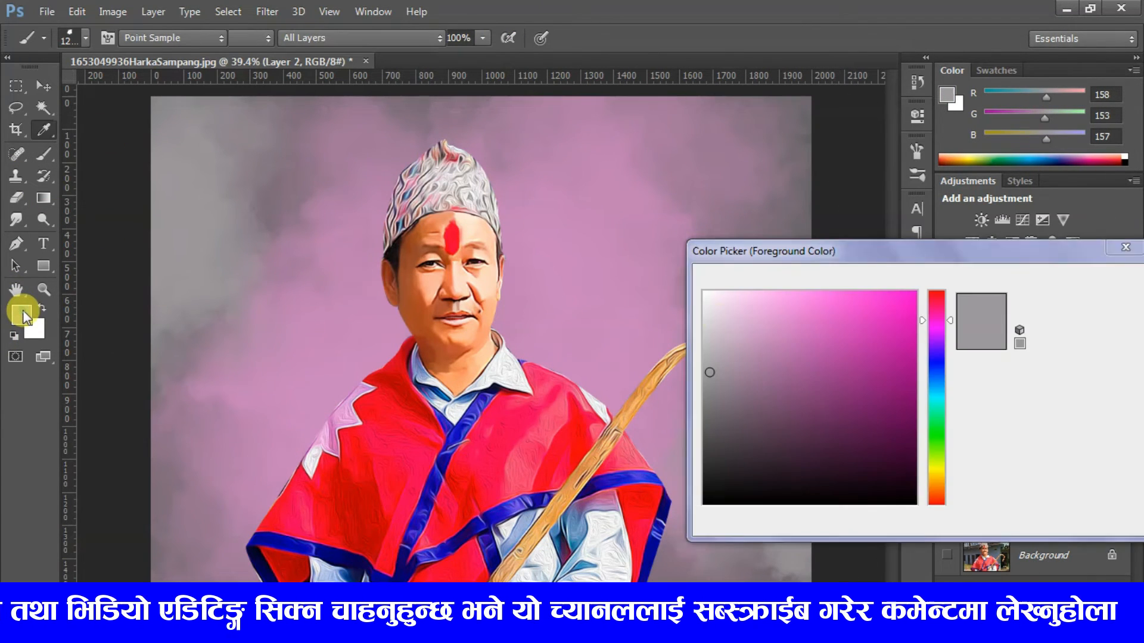
click(930, 472)
click(799, 295)
key(Return)
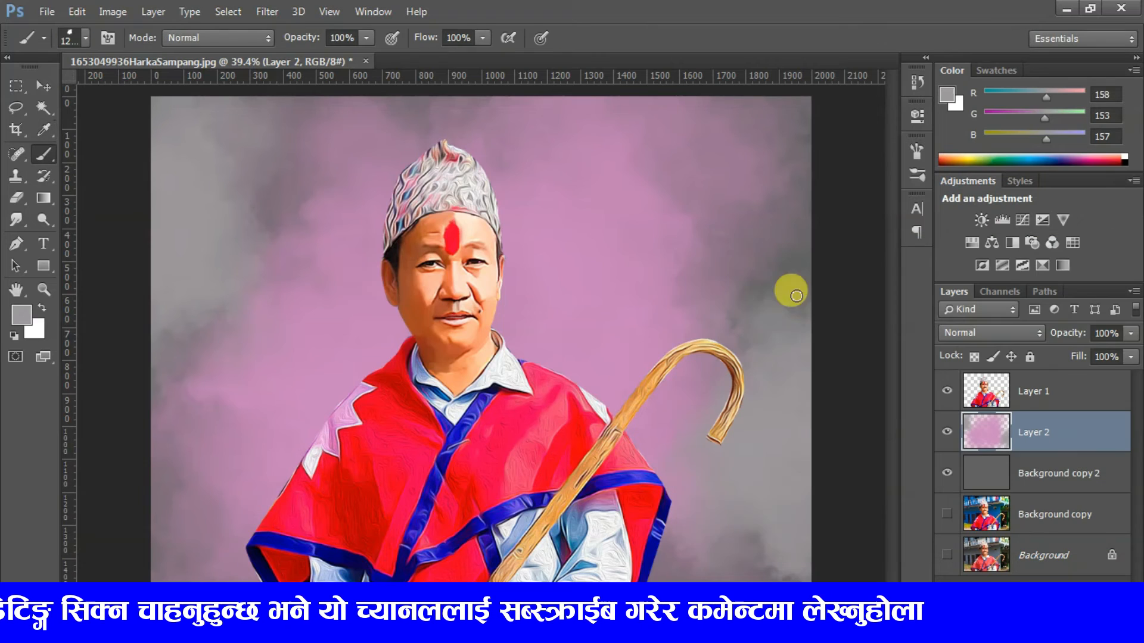
drag(345, 153, 409, 344)
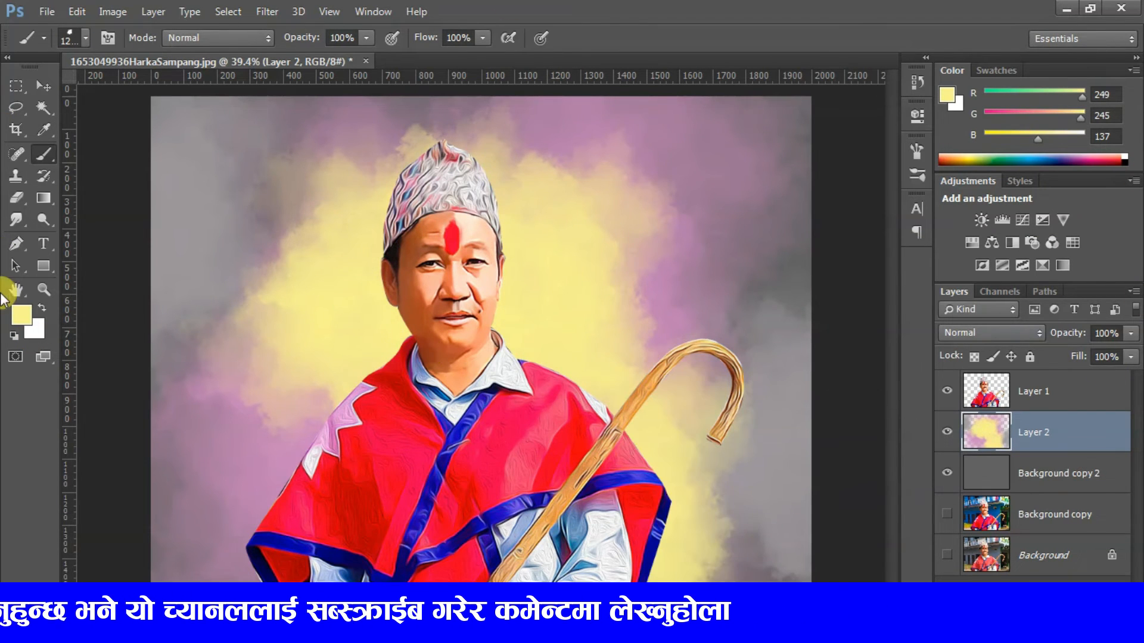
Lighten the foreground colour to pale yellow, RGB 250, 248, 187, and brush it over the glow around the head.
click(22, 314)
click(756, 294)
key(Return)
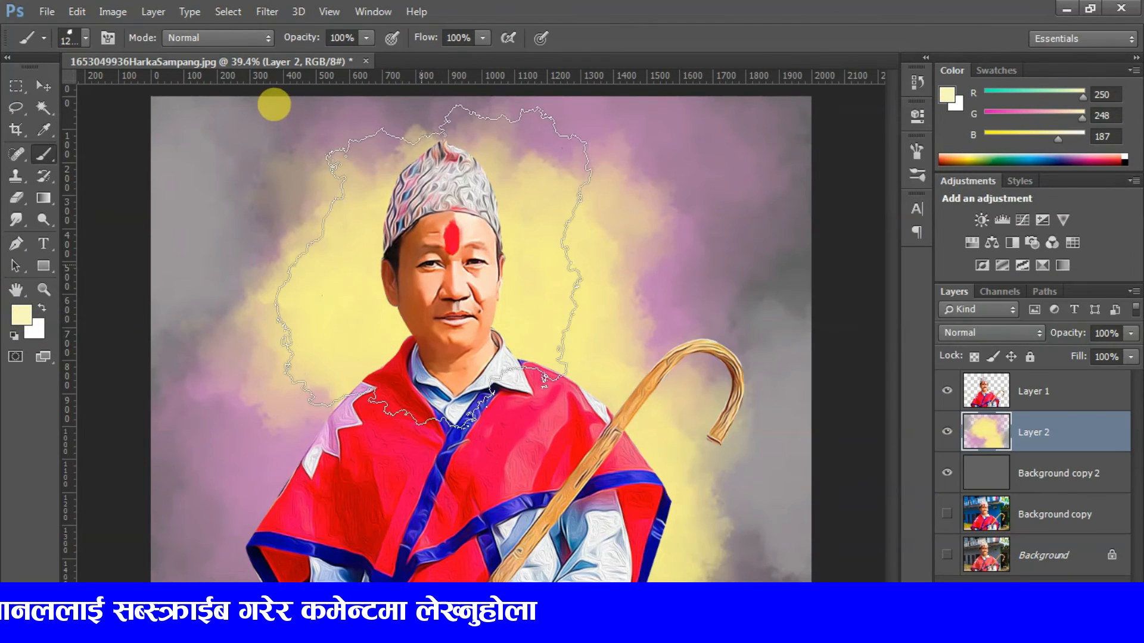
click(43, 86)
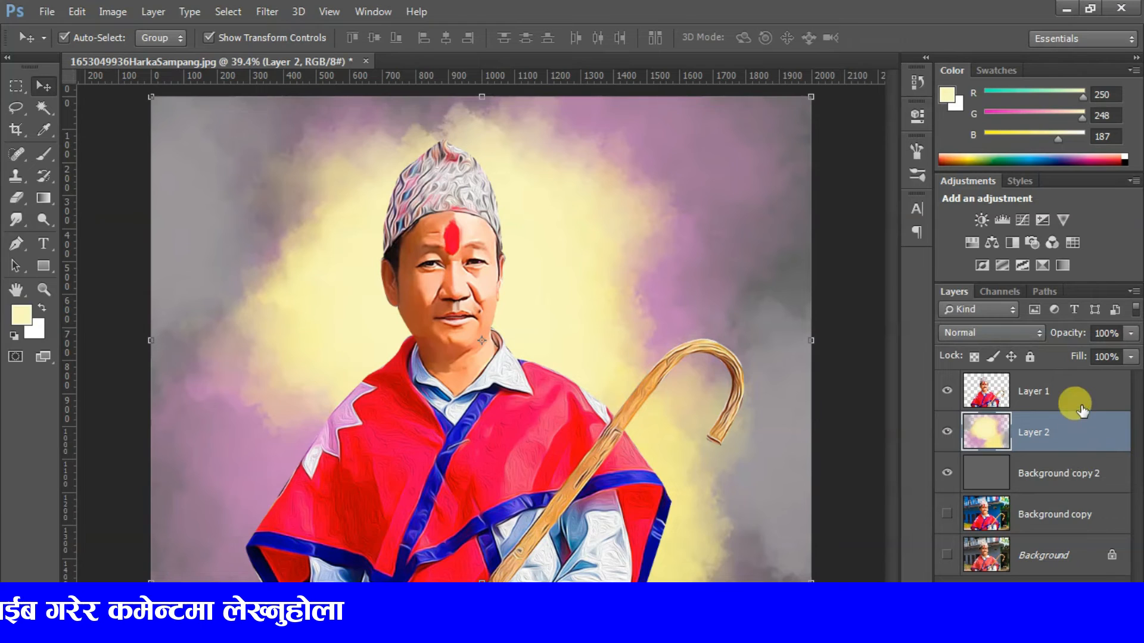
Sample light grey, RGB 200, 201, 201, from the white sleeve as the foreground colour.
click(22, 314)
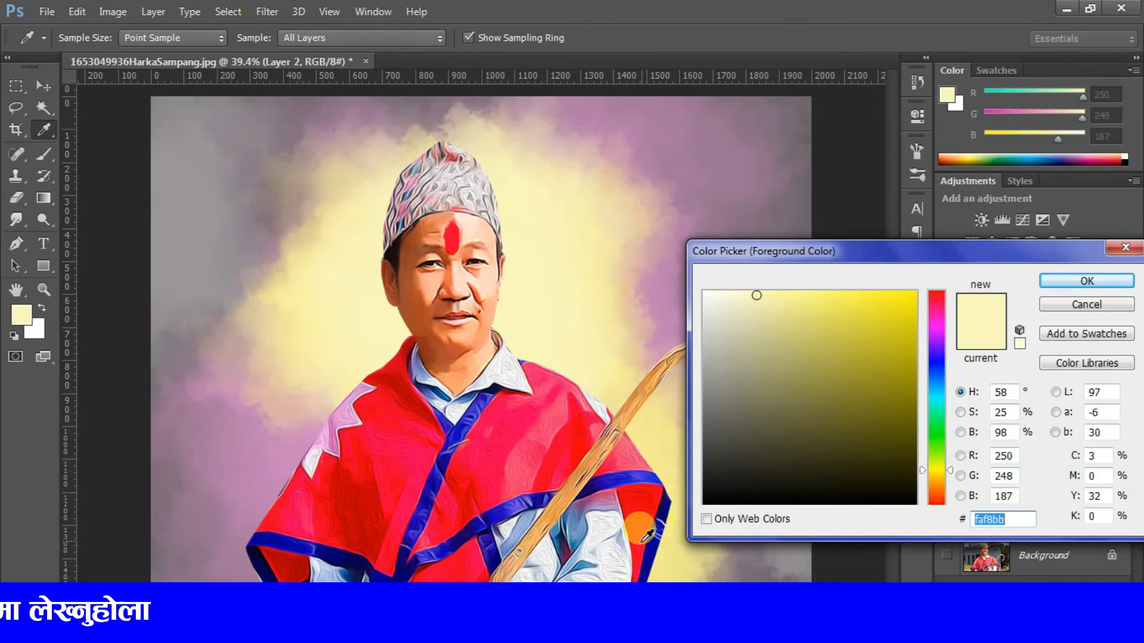
click(619, 554)
click(1080, 284)
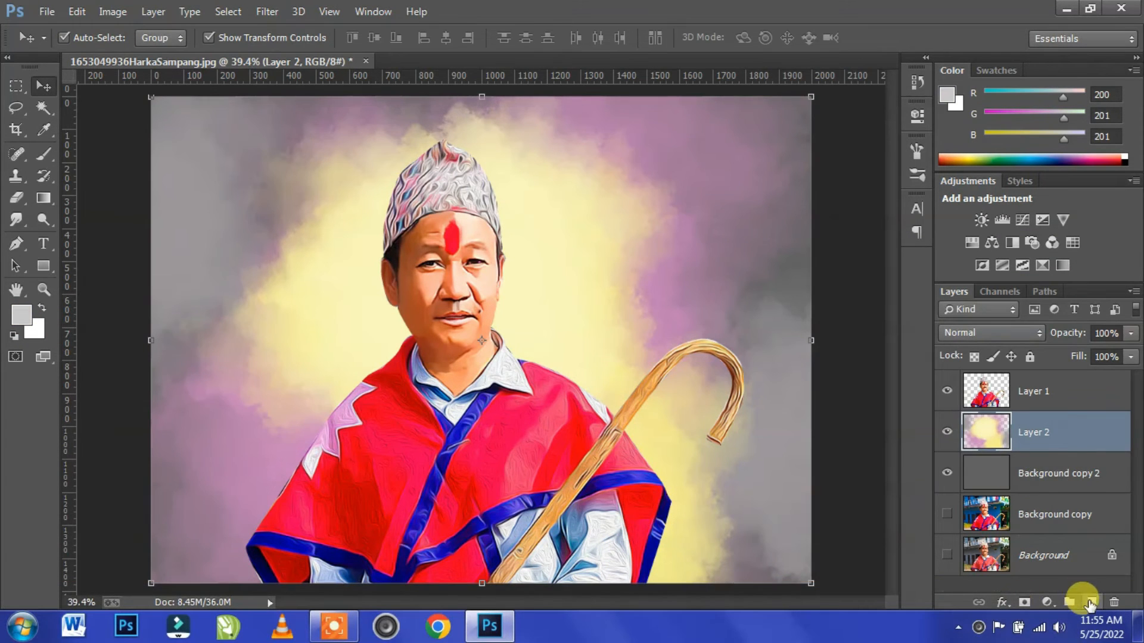
Add a new layer above Layer 1 and switch to the cloud brush.
click(1090, 603)
key(ctrl+minus)
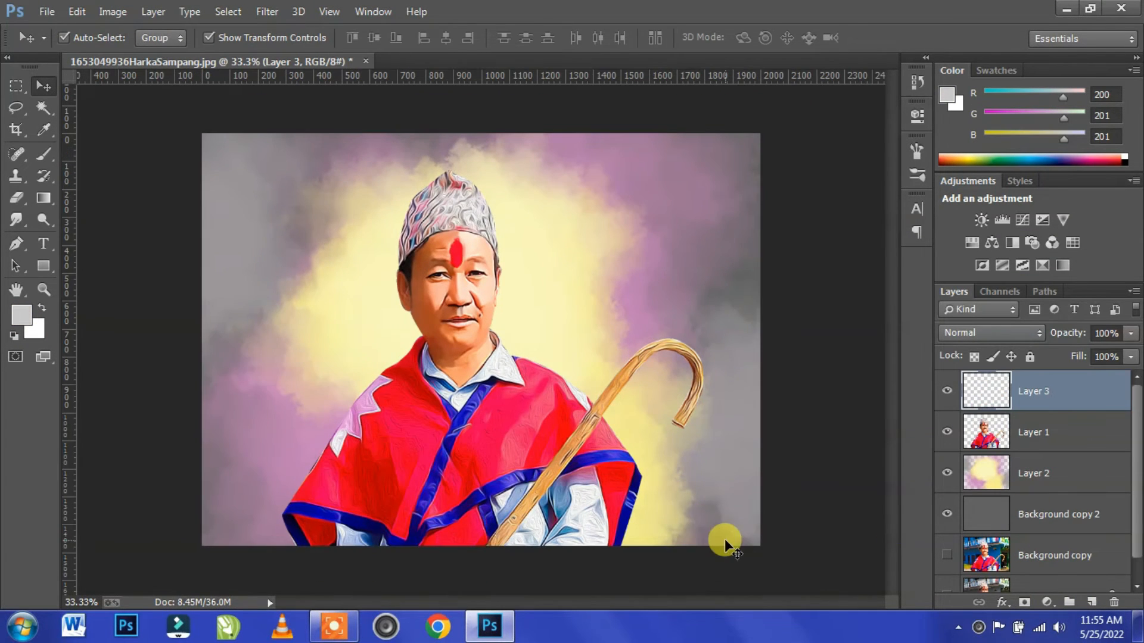
key(b)
mouse_move(772, 421)
mouse_down()
mouse_move(585, 549)
mouse_move(107, 429)
mouse_up()
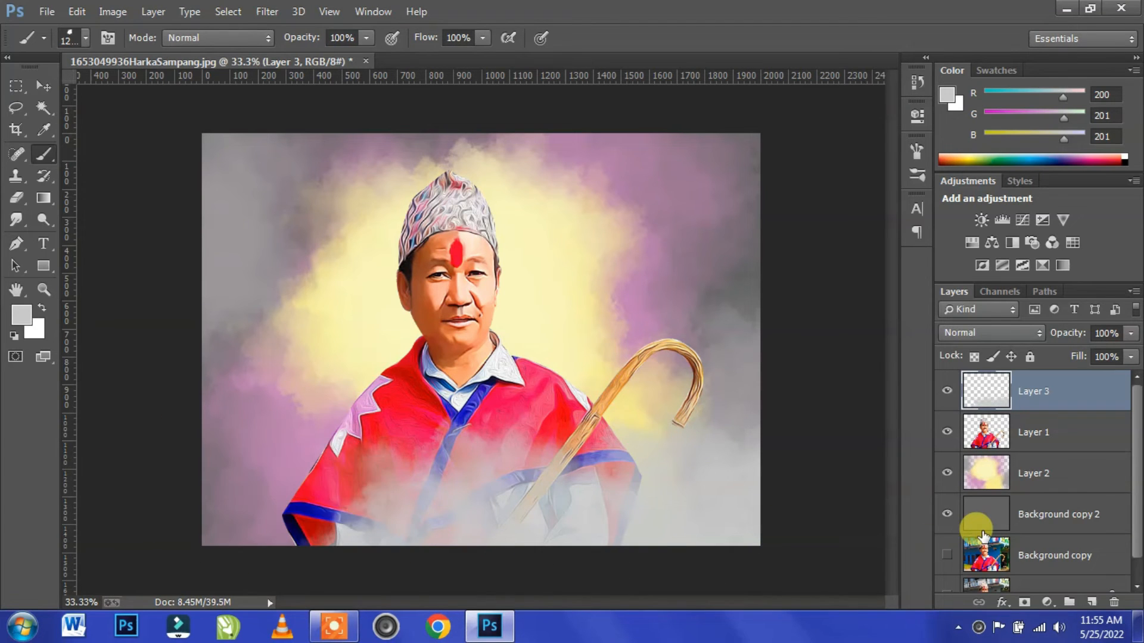
key(ctrl+alt+z)
key(ctrl+alt+z)
Reduce the cloud brush to 600 px and paint light grey mist along the bottom of the portrait on Layer 3.
key(bracketleft)
key(bracketleft)
key(bracketleft)
key(bracketleft)
key(bracketleft)
key(bracketleft)
drag(533, 481, 215, 489)
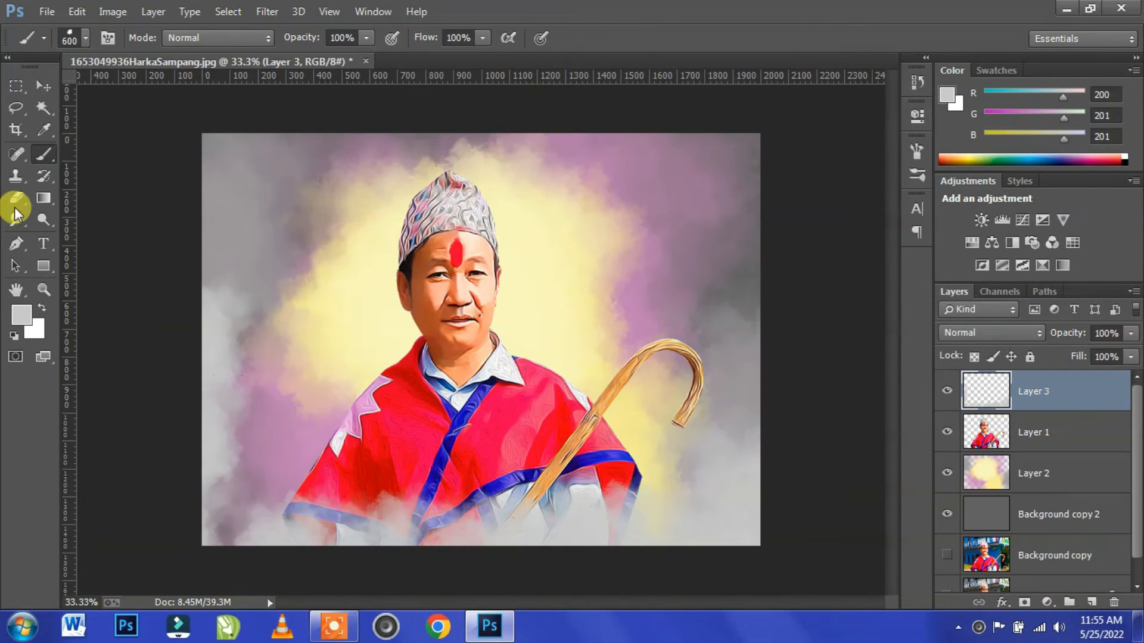
Sample pinkish red, RGB 255, 0, 86, from the red garment and brush it across the bottom edge of the picture.
alt+click(507, 411)
drag(614, 541, 519, 542)
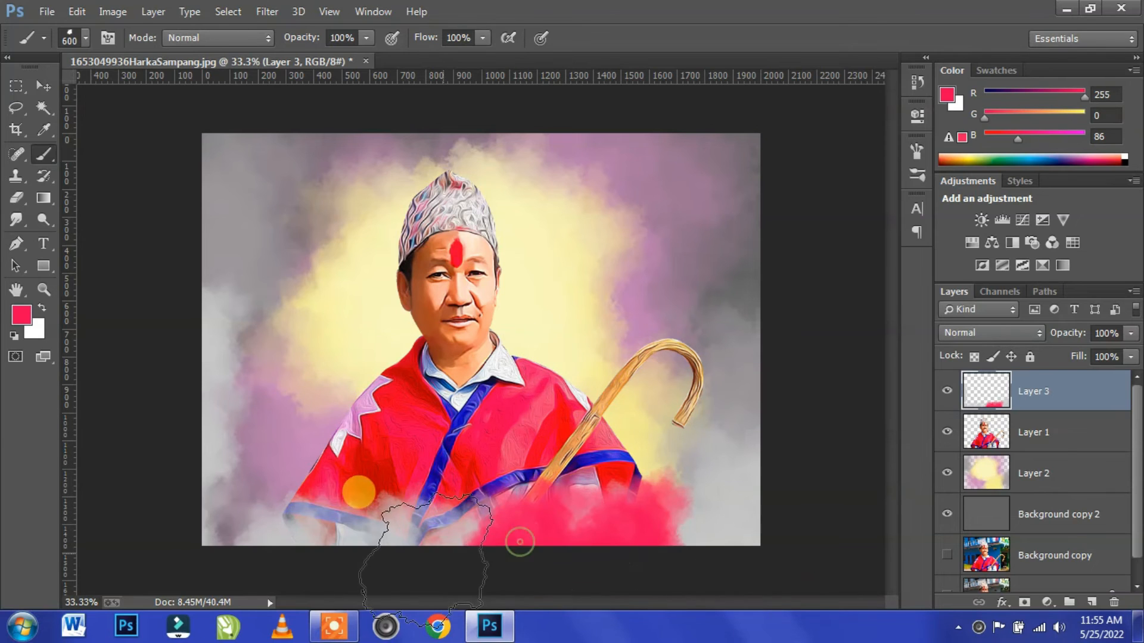
drag(425, 561, 302, 563)
mouse_move(694, 578)
mouse_down()
mouse_move(772, 560)
mouse_move(736, 522)
mouse_up()
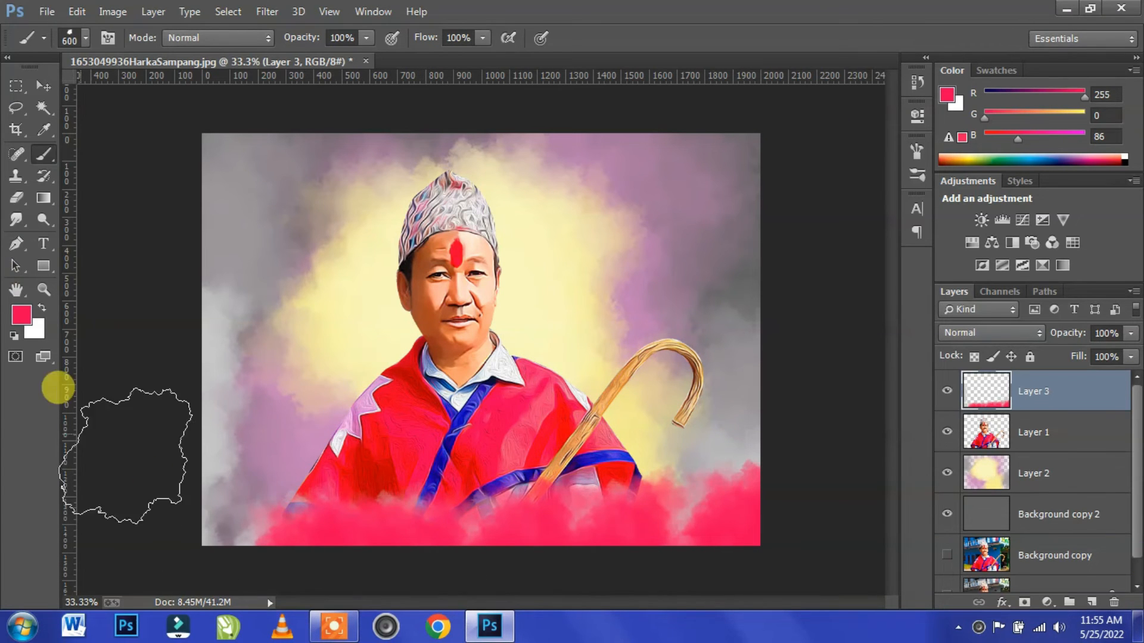
drag(125, 456, 197, 444)
Sample blue, RGB 108, 122, 175, from the collar area and brush it over both lower corners of the picture.
alt+click(535, 388)
alt+click(434, 368)
drag(235, 533, 205, 421)
drag(708, 553, 771, 480)
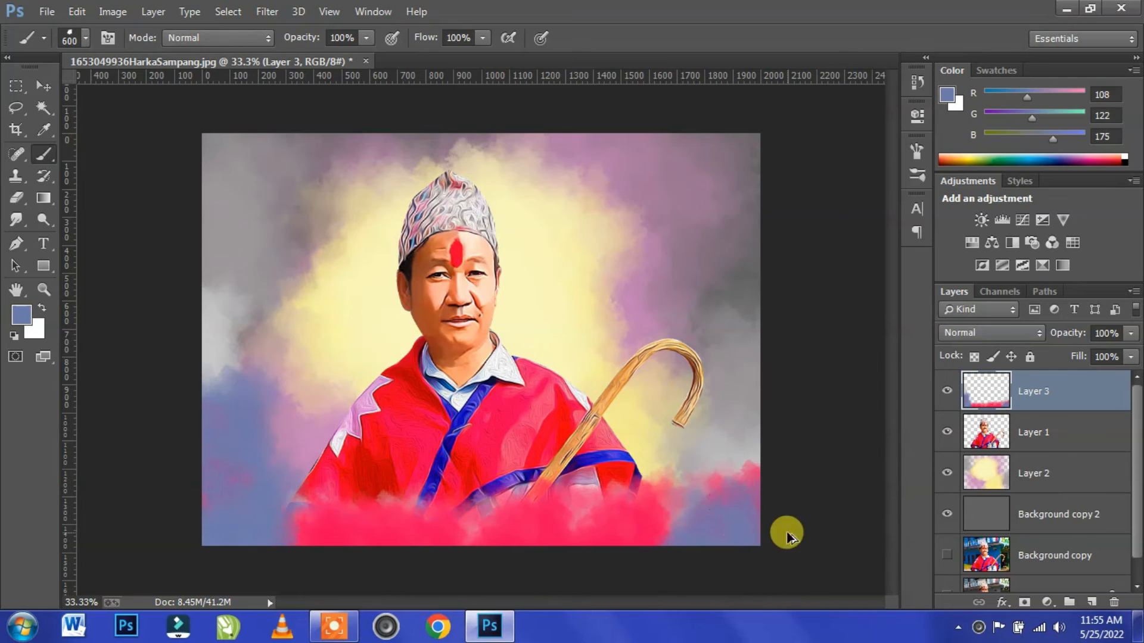
Paint the sampled blue over the upper right part of the background on Layer 2.
click(1024, 482)
mouse_move(669, 372)
mouse_down()
mouse_move(651, 165)
mouse_move(713, 145)
mouse_up()
click(42, 87)
click(814, 334)
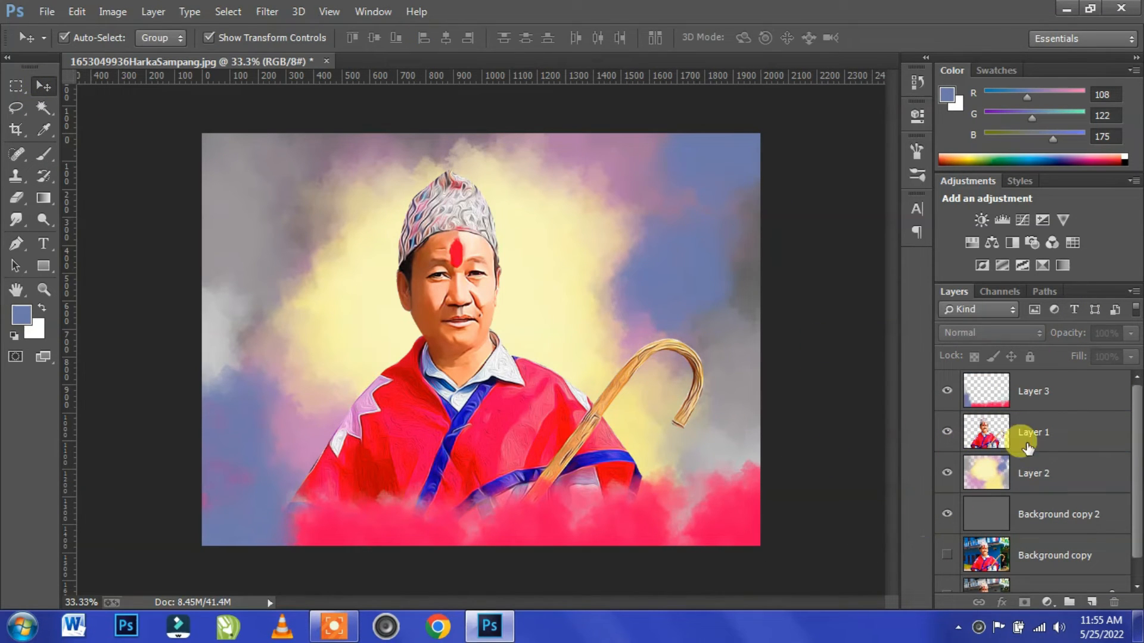
Crop the picture inward on both sides and slightly at the top and bottom edges.
click(1060, 394)
key(c)
drag(760, 332, 727, 332)
drag(235, 343, 243, 349)
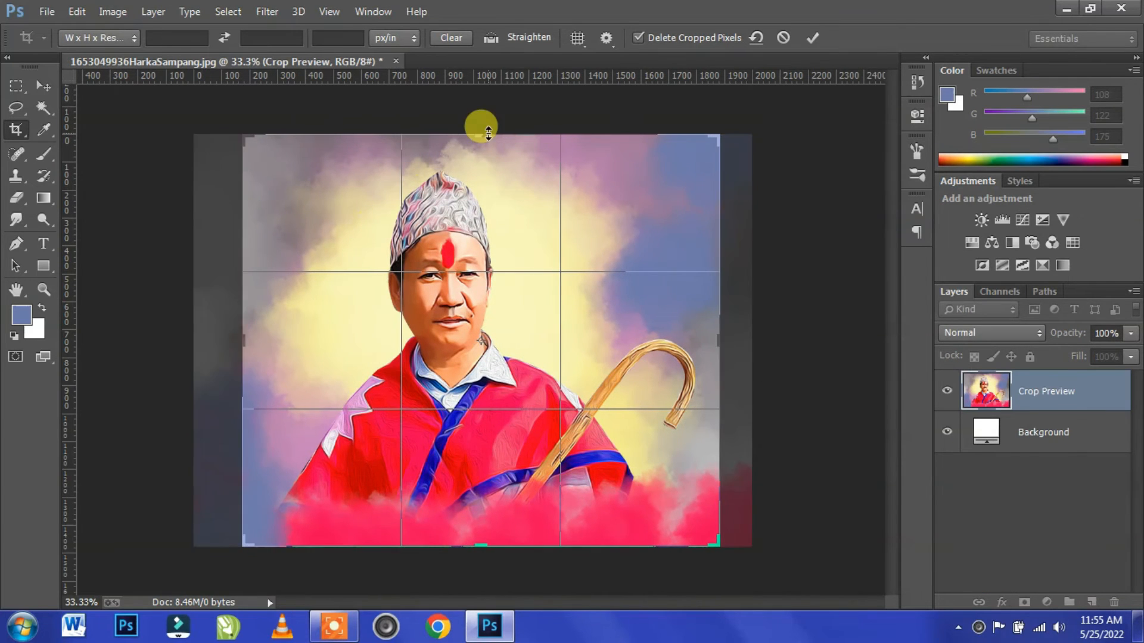
drag(487, 135, 487, 139)
drag(475, 541, 474, 541)
key(Return)
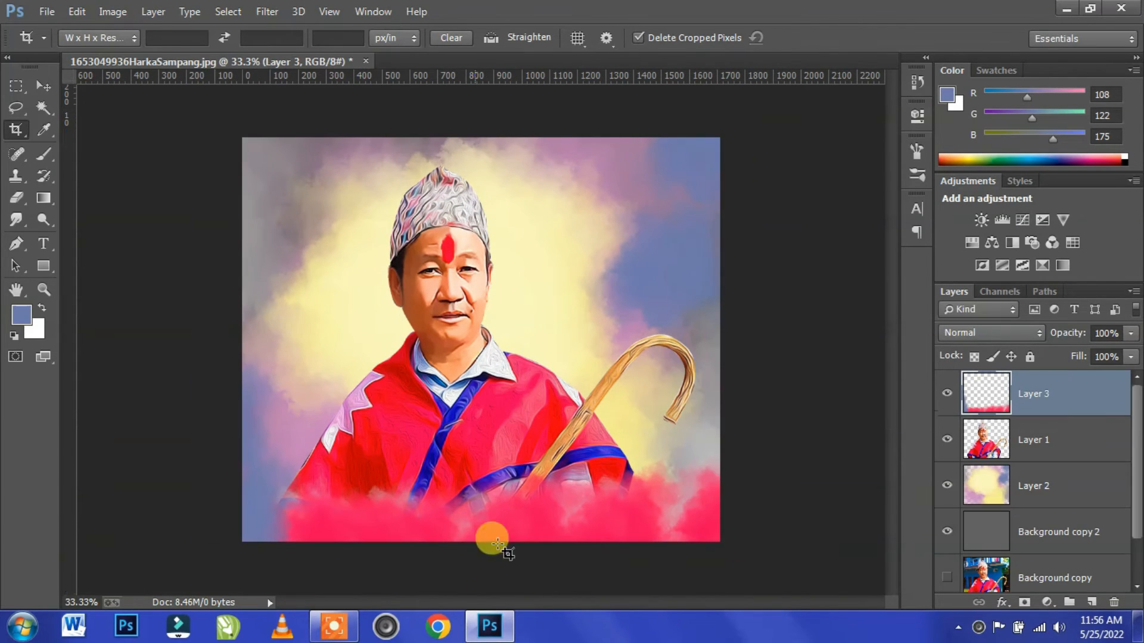
Stamp all visible layers into a new merged layer above Layer 3.
click(42, 87)
click(789, 378)
key(ctrl+plus)
key(ctrl+plus)
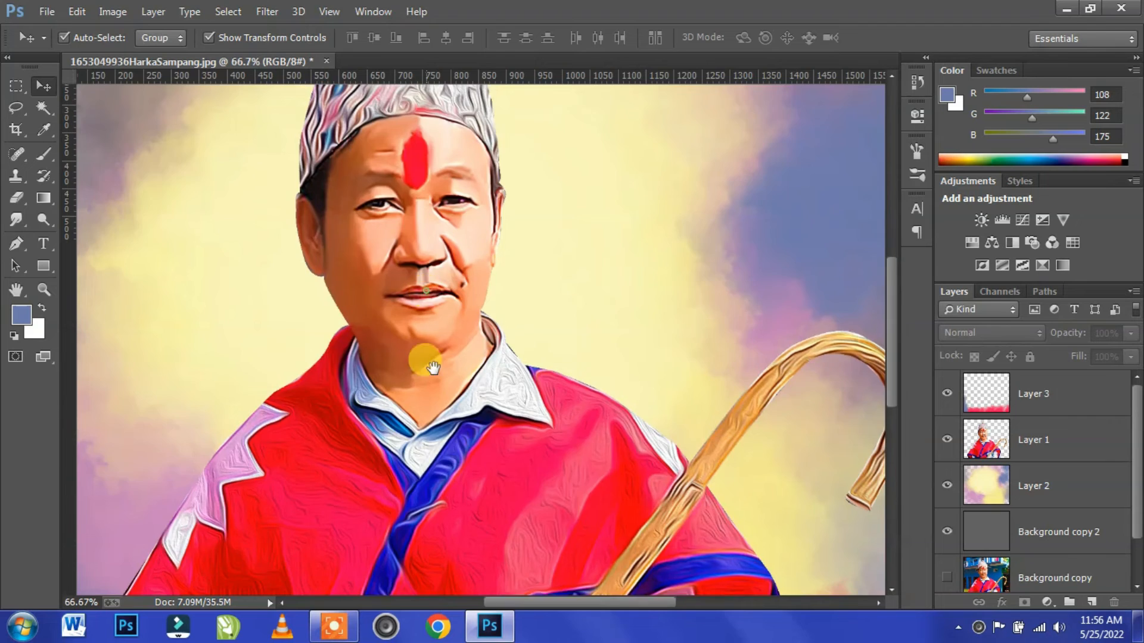
click(1050, 407)
key(ctrl+alt+shift+e)
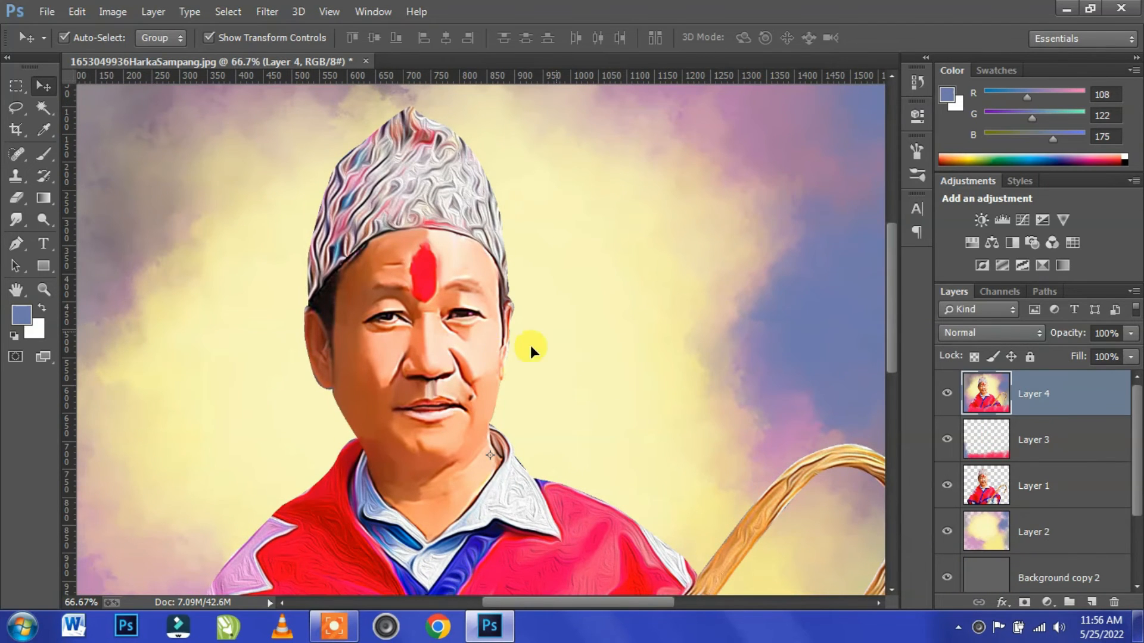
Add a new layer above Layer 4 and set the foreground colour to pink, RGB 248, 98, 133.
key(ctrl+plus)
key(ctrl+plus)
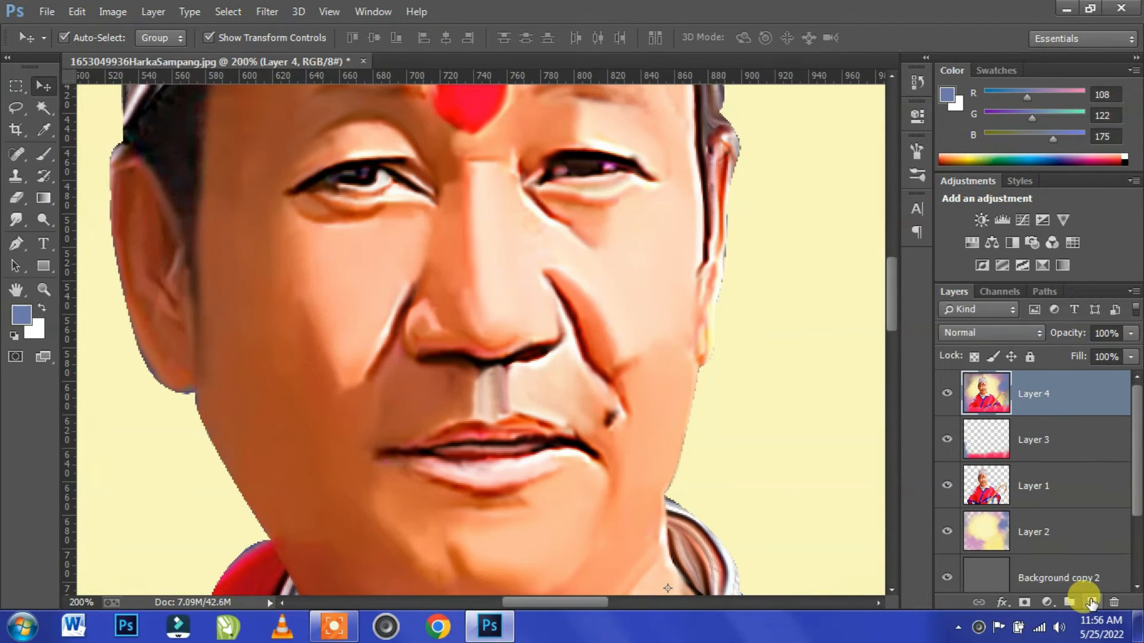
click(1091, 603)
click(21, 314)
click(825, 293)
key(Return)
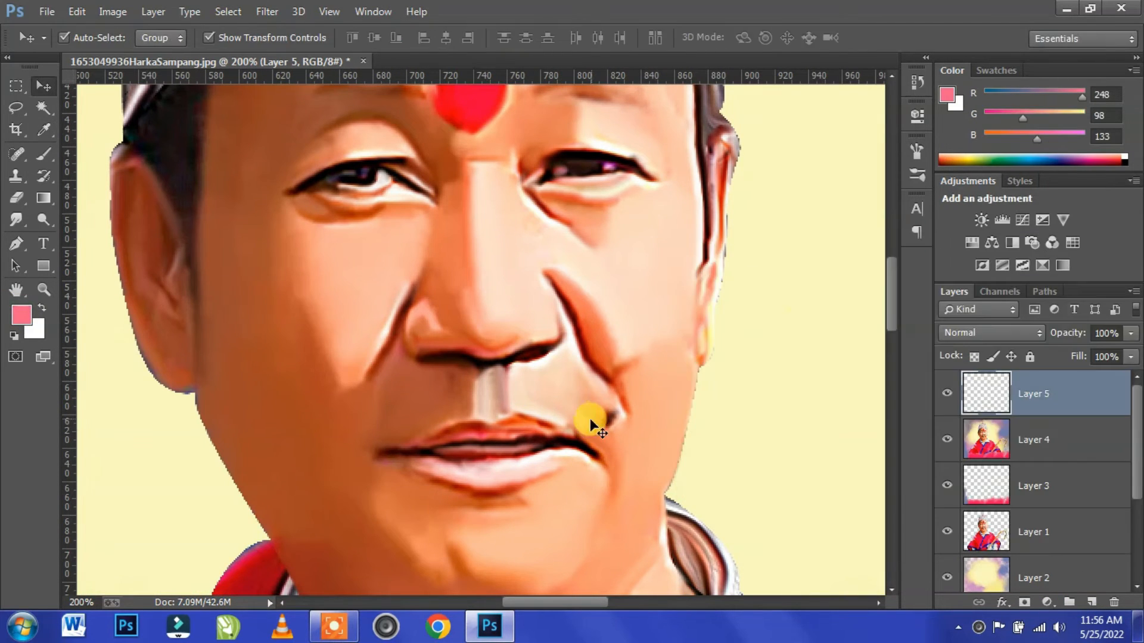
Choose a round brush, shrink it to fit the mouth, and paint the main area of the lips pink on Layer 5.
click(44, 154)
click(78, 37)
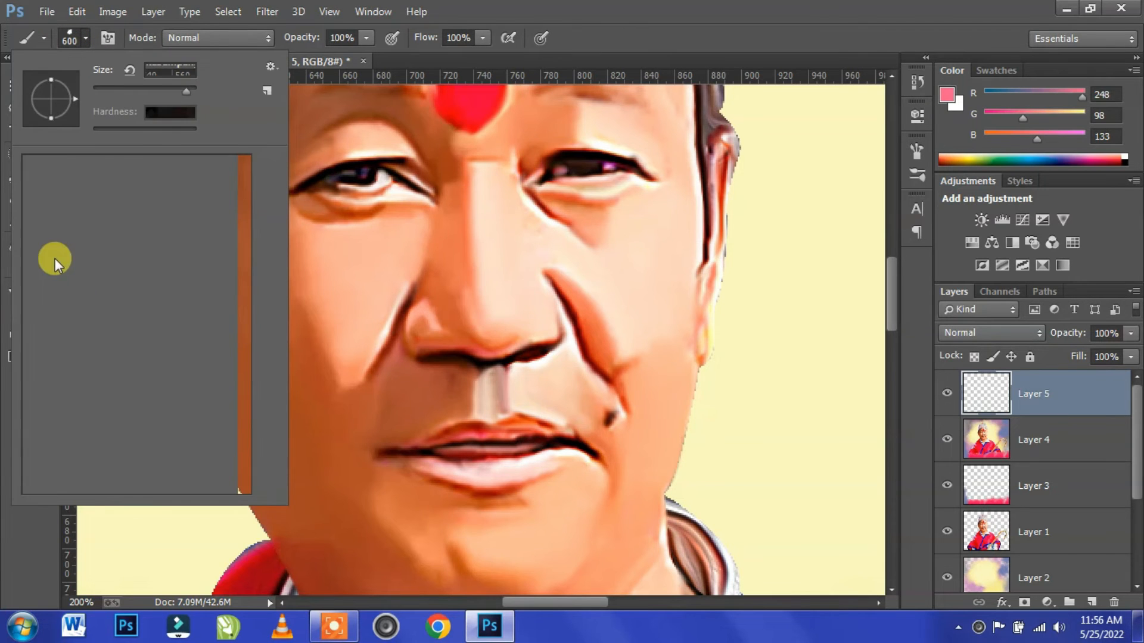
click(442, 401)
key(bracketleft)
key(bracketleft)
key(bracketleft)
key(bracketleft)
key(bracketleft)
key(bracketleft)
key(bracketleft)
key(bracketleft)
key(bracketleft)
key(bracketleft)
key(bracketleft)
key(bracketleft)
key(bracketleft)
key(bracketleft)
key(bracketleft)
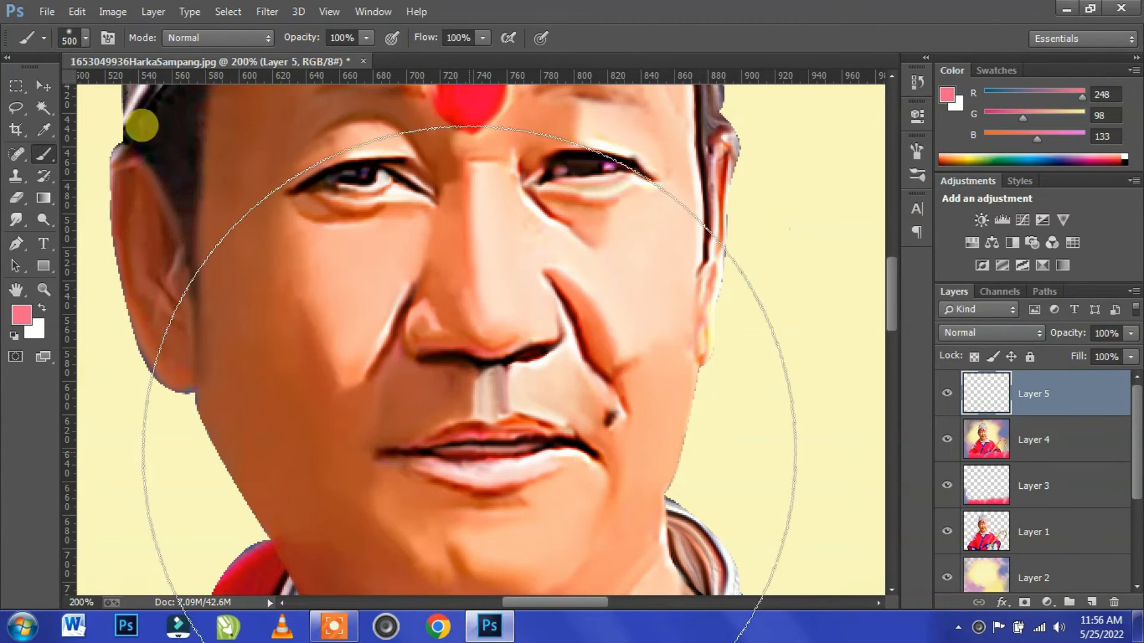
mouse_move(441, 455)
mouse_down()
mouse_move(530, 443)
mouse_move(499, 457)
mouse_move(470, 500)
mouse_move(438, 460)
mouse_move(521, 468)
mouse_move(591, 454)
mouse_up()
Paint the lip edges and corners with a 9 px brush and fill the remaining gaps with a 25 px brush.
key(bracketleft)
key(bracketleft)
key(bracketleft)
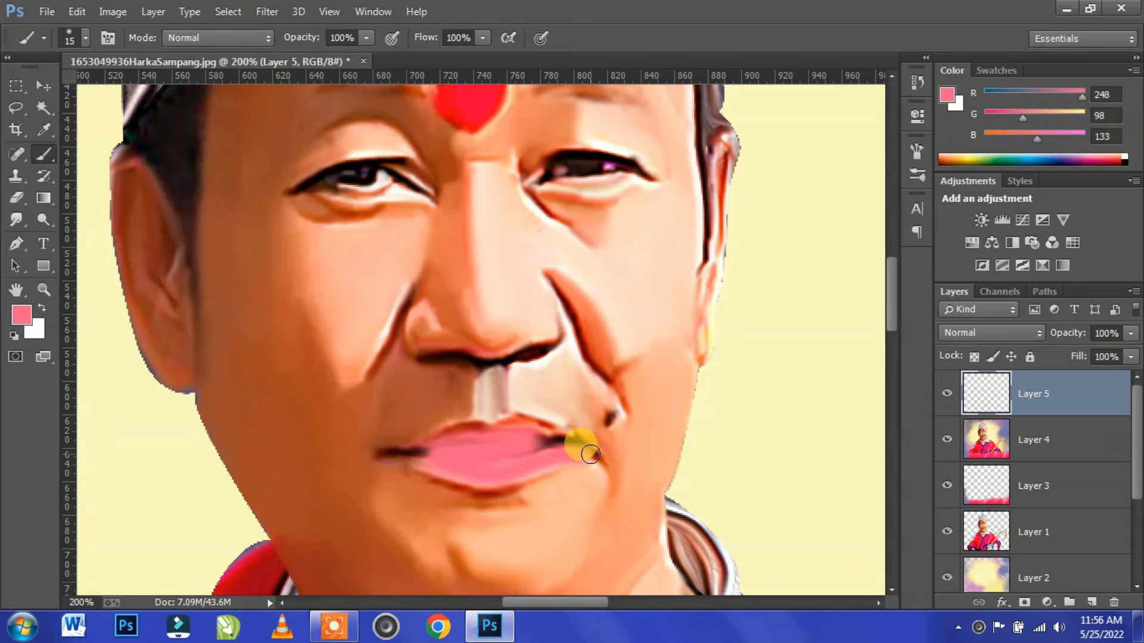
drag(464, 428, 414, 462)
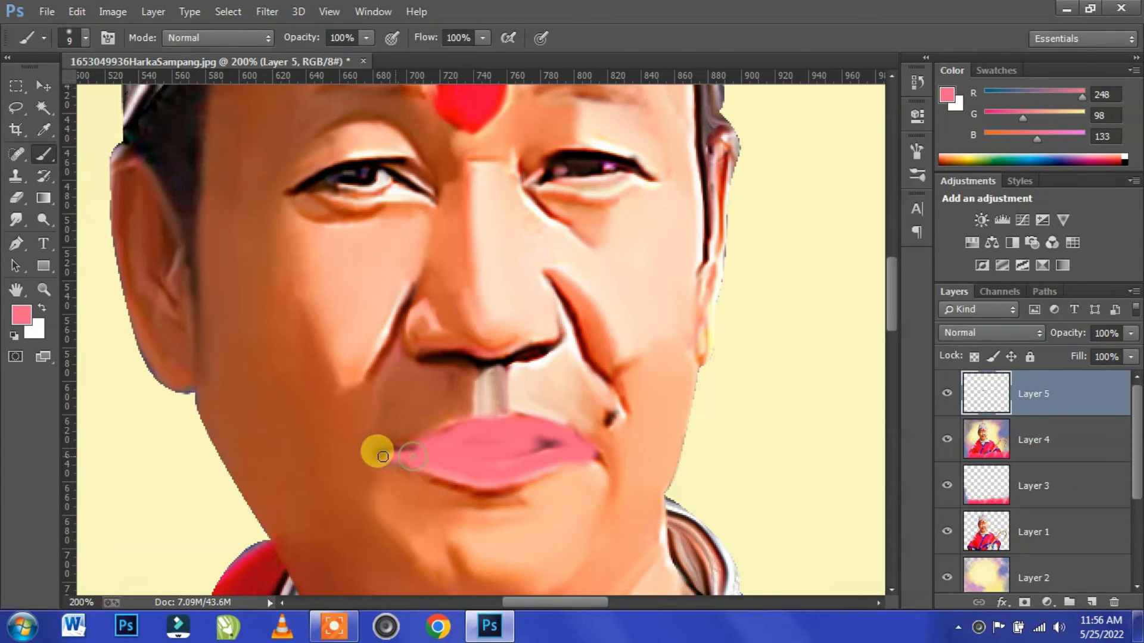
key(bracketright)
key(bracketright)
drag(555, 448, 451, 448)
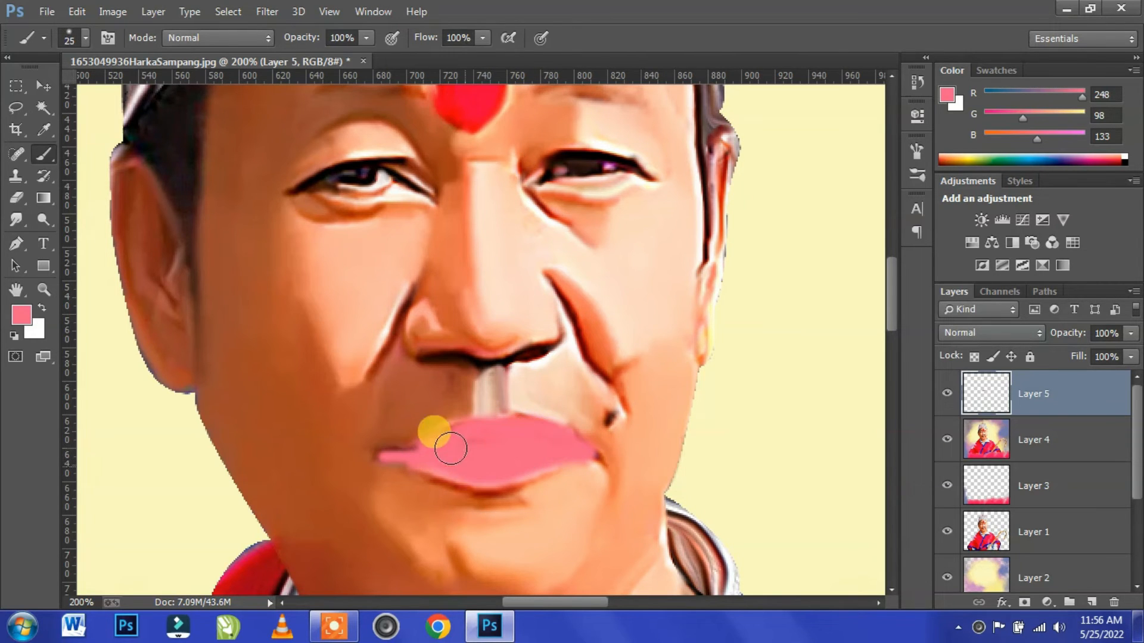
Set Layer 5 to Overlay blending at 70% opacity and merge it down into Layer 4.
click(1001, 333)
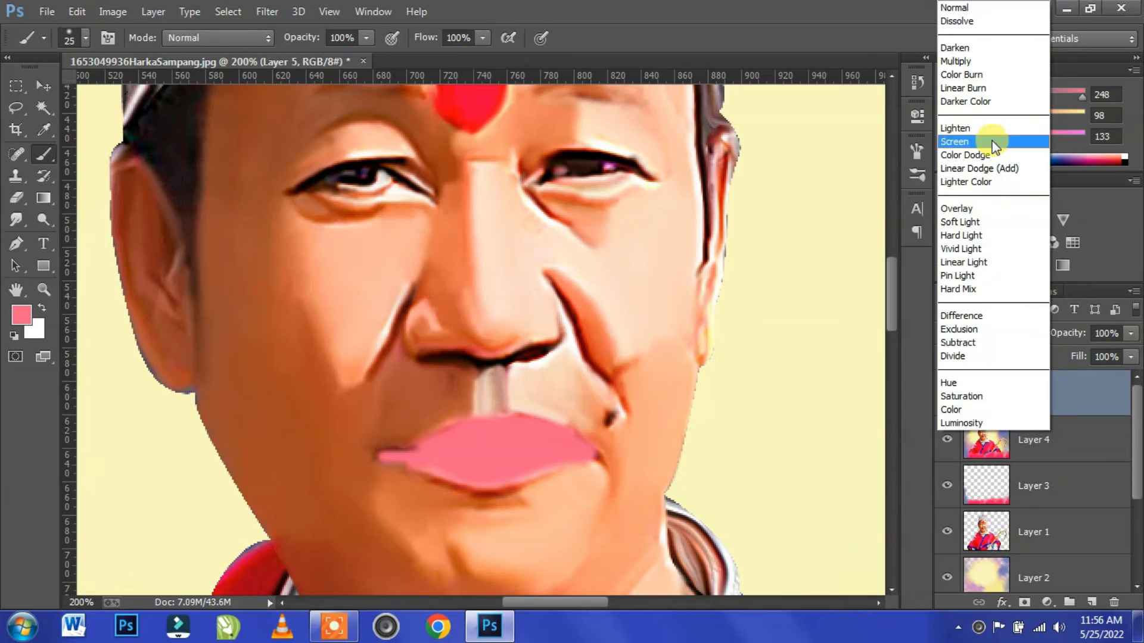
click(991, 219)
click(991, 333)
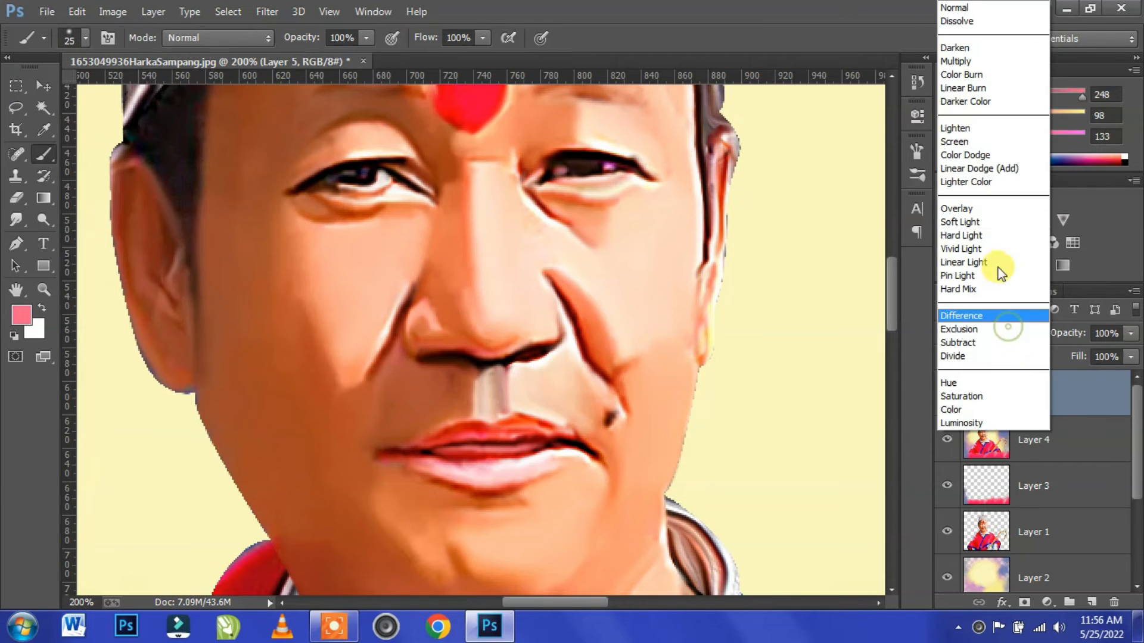
click(1000, 209)
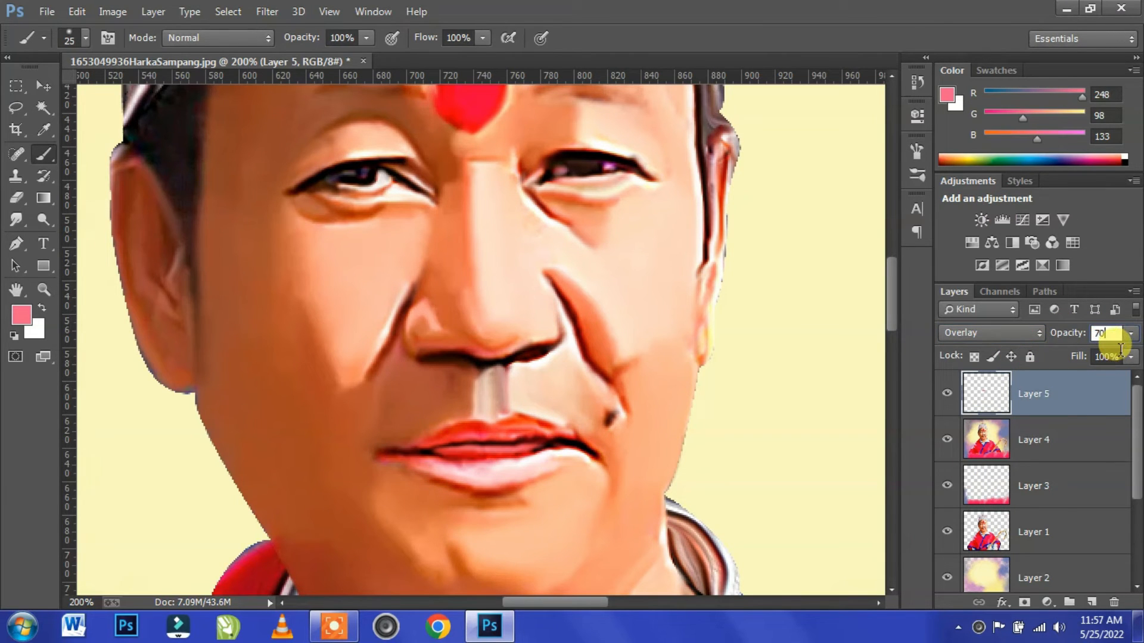
key(ctrl+e)
key(ctrl+minus)
key(ctrl+minus)
key(ctrl+minus)
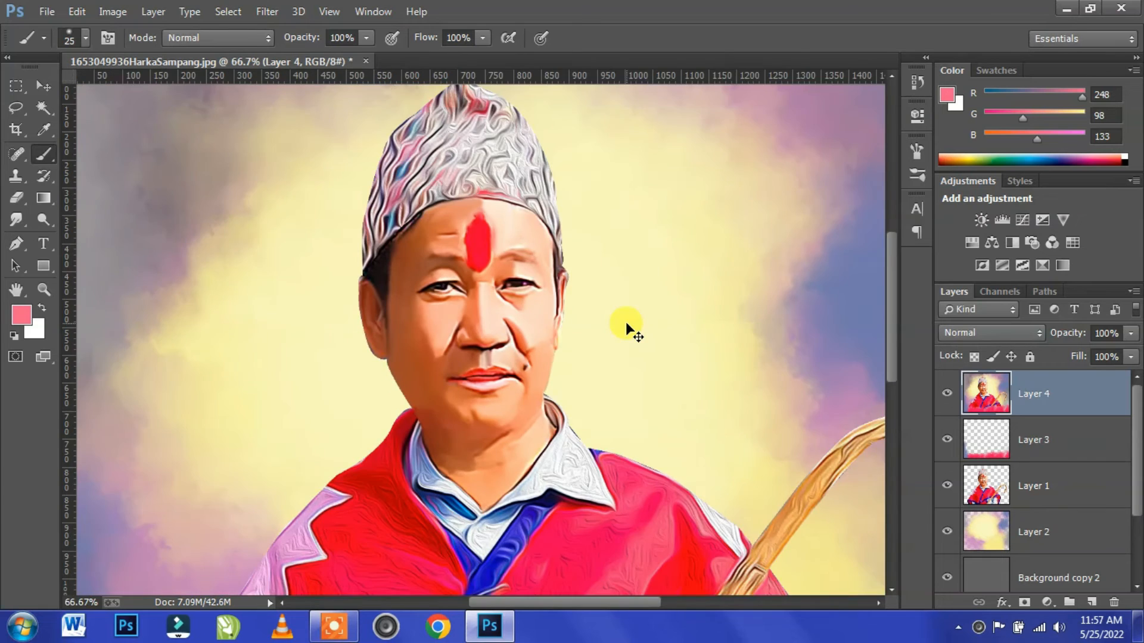
Add a Vibrance adjustment layer with Vibrance +67 and Saturation -6.
click(45, 85)
click(1043, 602)
click(1013, 370)
drag(774, 171, 831, 174)
drag(774, 208, 767, 209)
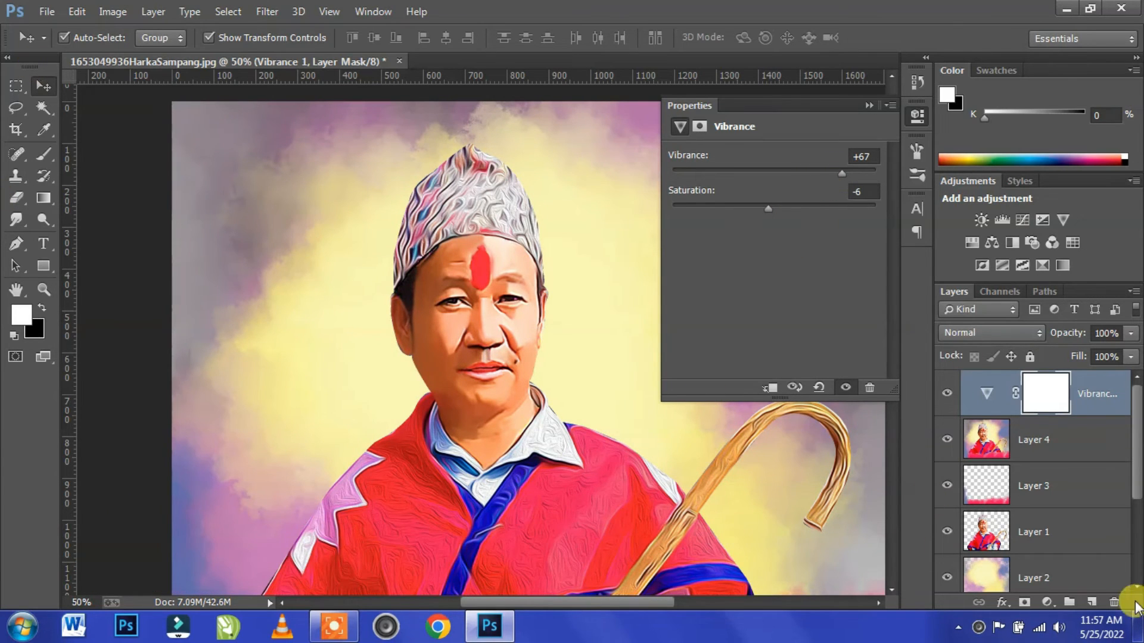
Add a Color Balance adjustment with midtones -17, -14 and -22, and merge both adjustment layers with Layer 4.
click(1047, 603)
click(1009, 409)
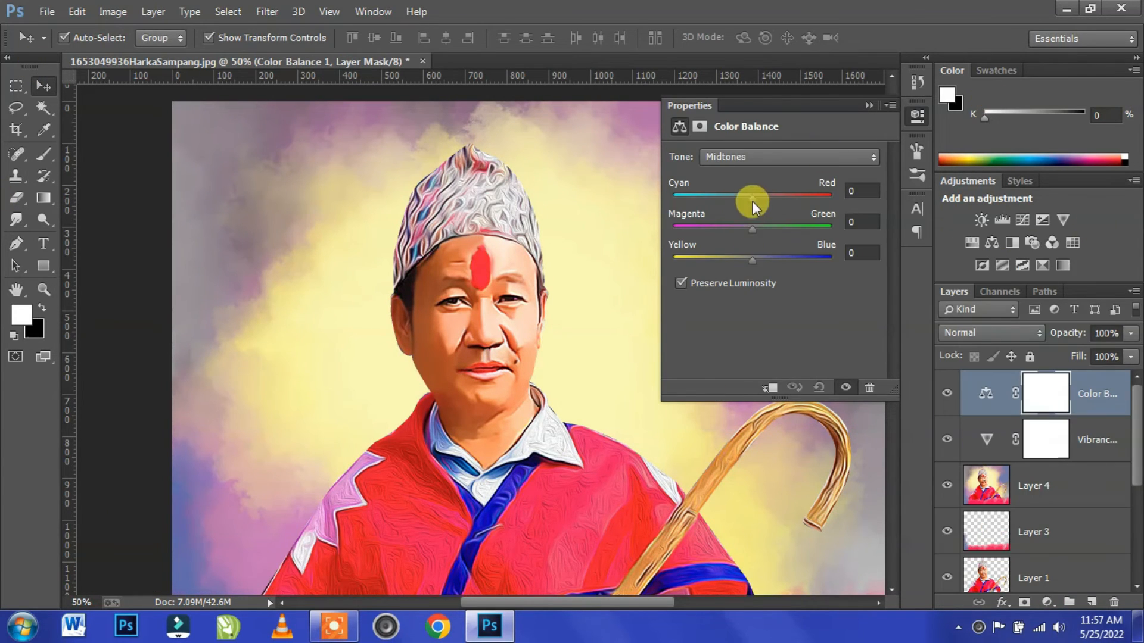
drag(756, 229, 734, 262)
mouse_move(746, 193)
mouse_down()
mouse_move(711, 193)
mouse_move(738, 195)
mouse_up()
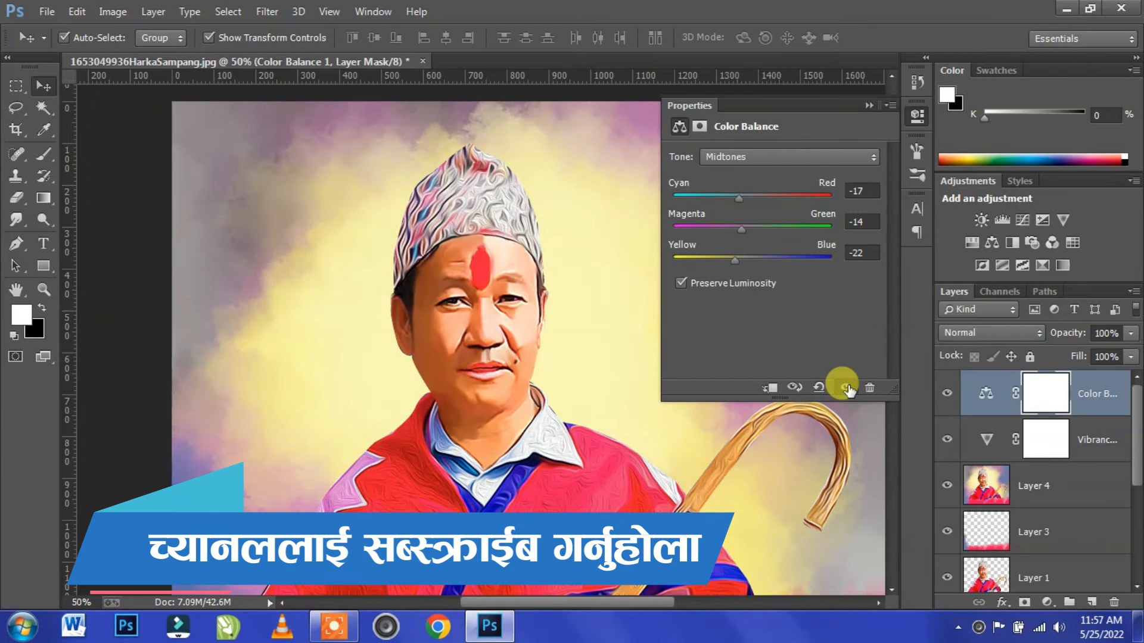
shift+click(1049, 470)
key(ctrl+e)
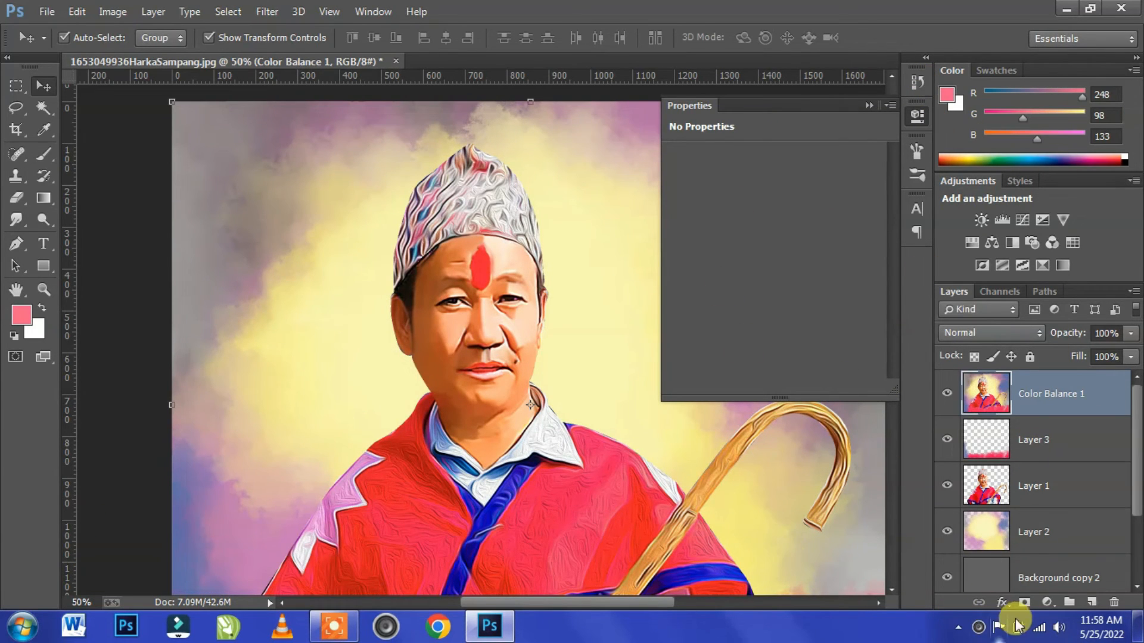
Add another Vibrance adjustment layer with Vibrance +38.
click(1047, 603)
click(986, 379)
drag(796, 173, 813, 172)
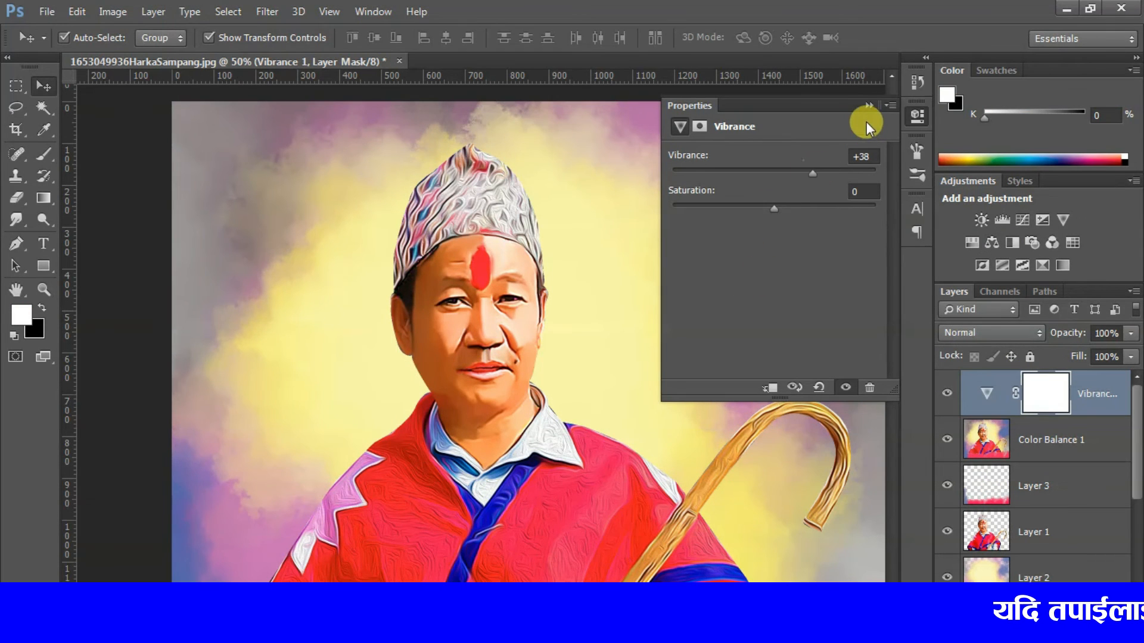
click(869, 106)
Add a Selective Color adjustment with Reds at Cyan +28, Magenta +24, Yellow -6 and Black -12.
click(1047, 603)
click(987, 618)
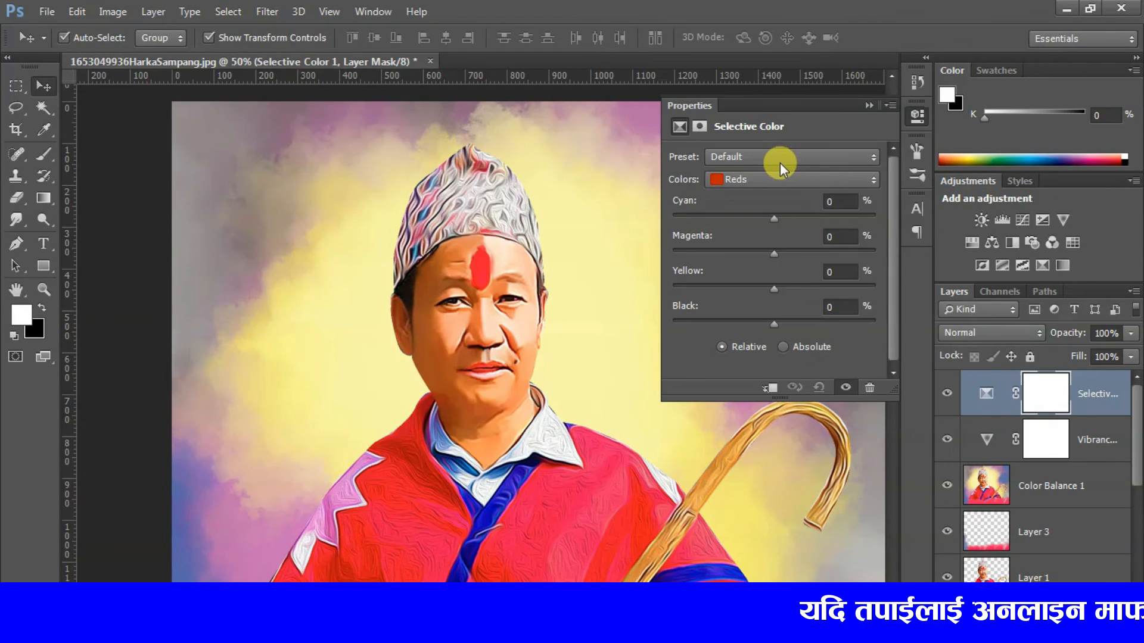
drag(773, 254, 806, 252)
mouse_move(780, 215)
mouse_down()
mouse_move(749, 216)
mouse_move(802, 212)
mouse_up()
mouse_move(775, 285)
mouse_down()
mouse_move(756, 286)
mouse_move(768, 285)
mouse_up()
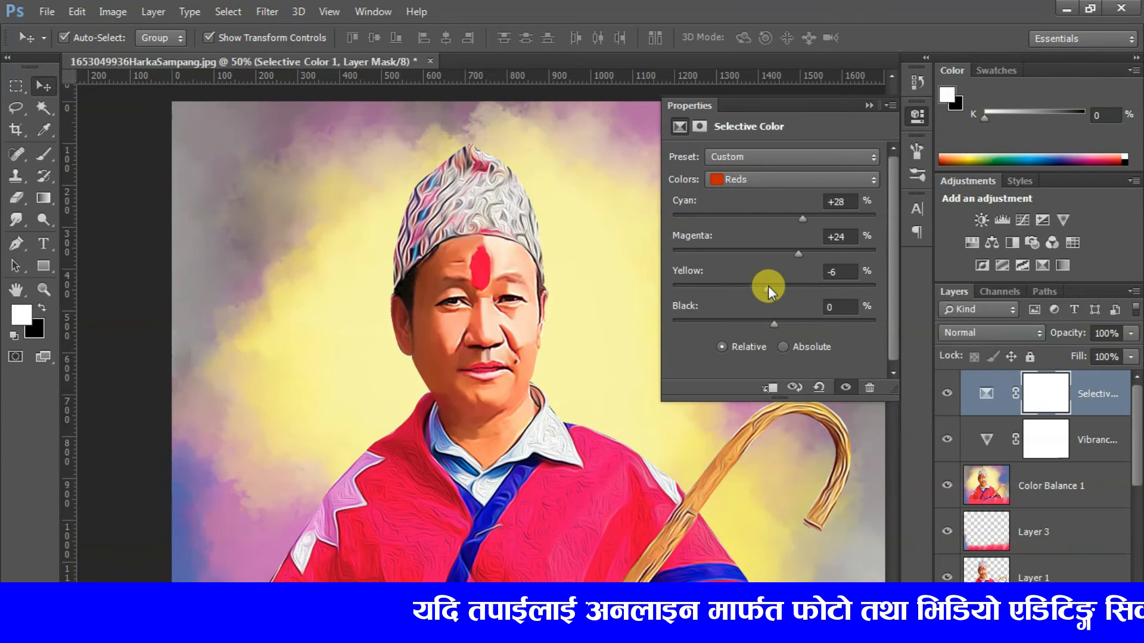
drag(772, 323, 761, 323)
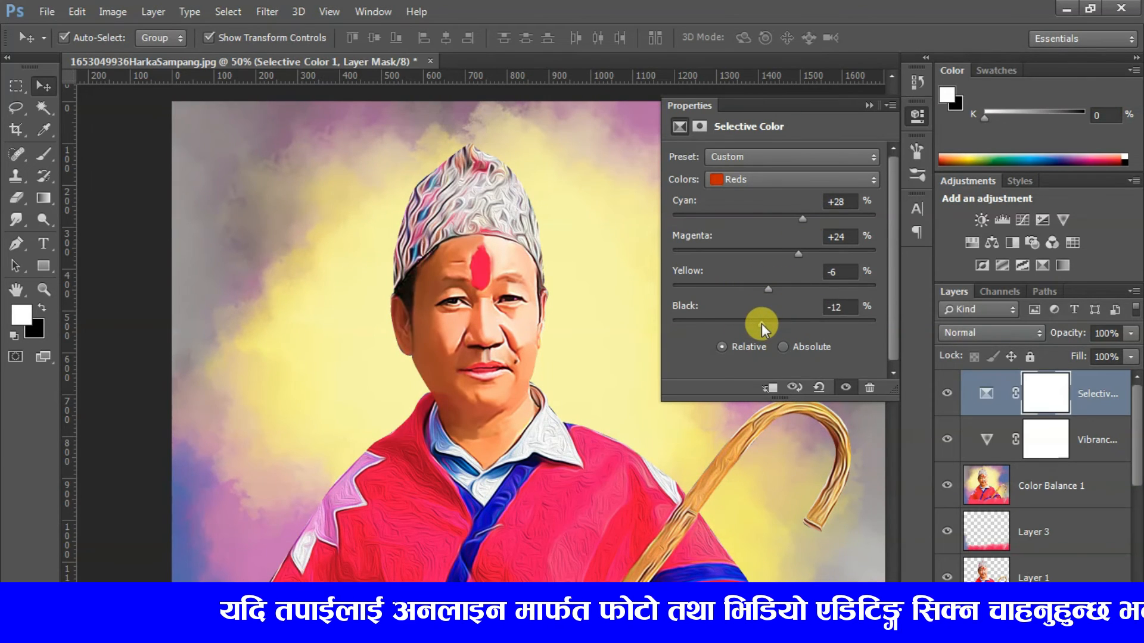
Merge the Selective Color and Vibrance adjustment layers with the Color Balance 1 layer.
click(799, 180)
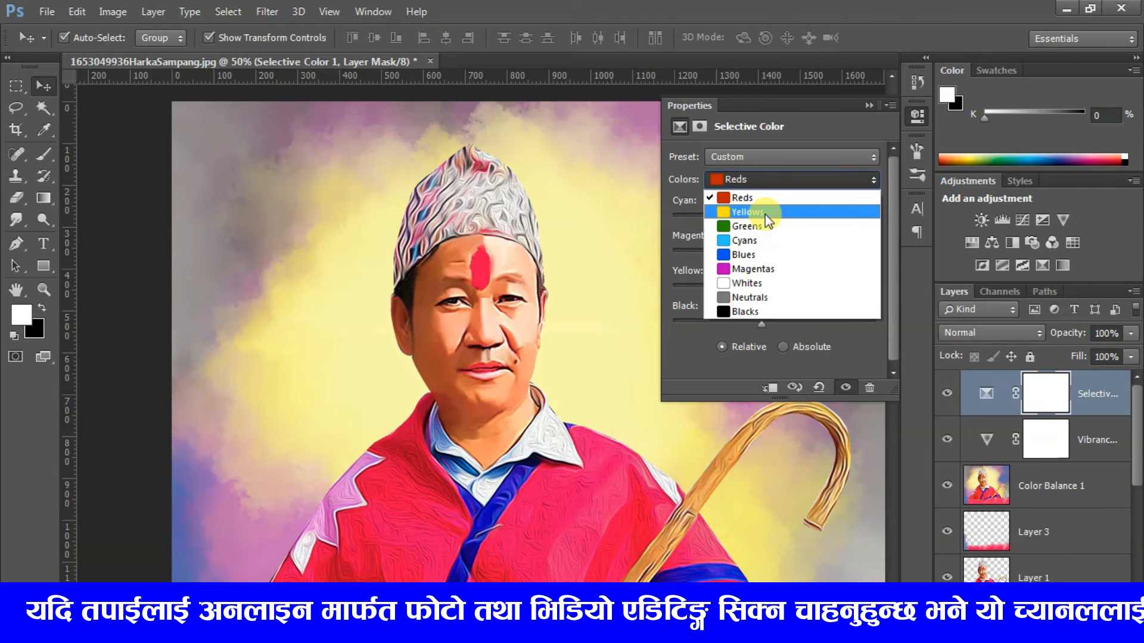
click(869, 107)
shift+click(1084, 495)
key(ctrl+e)
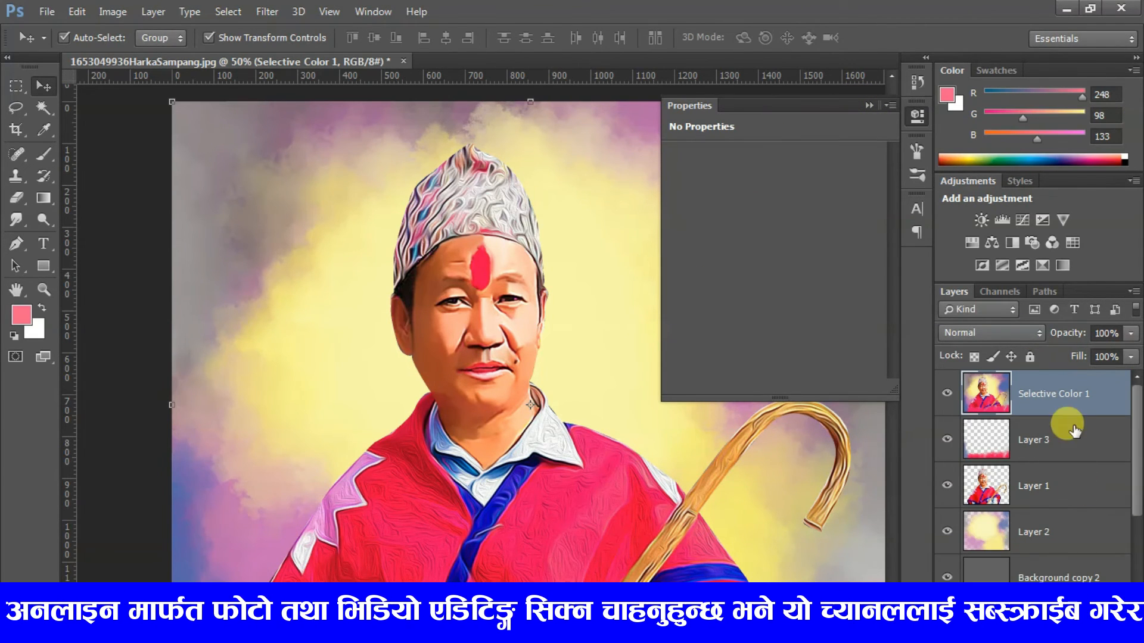
click(870, 105)
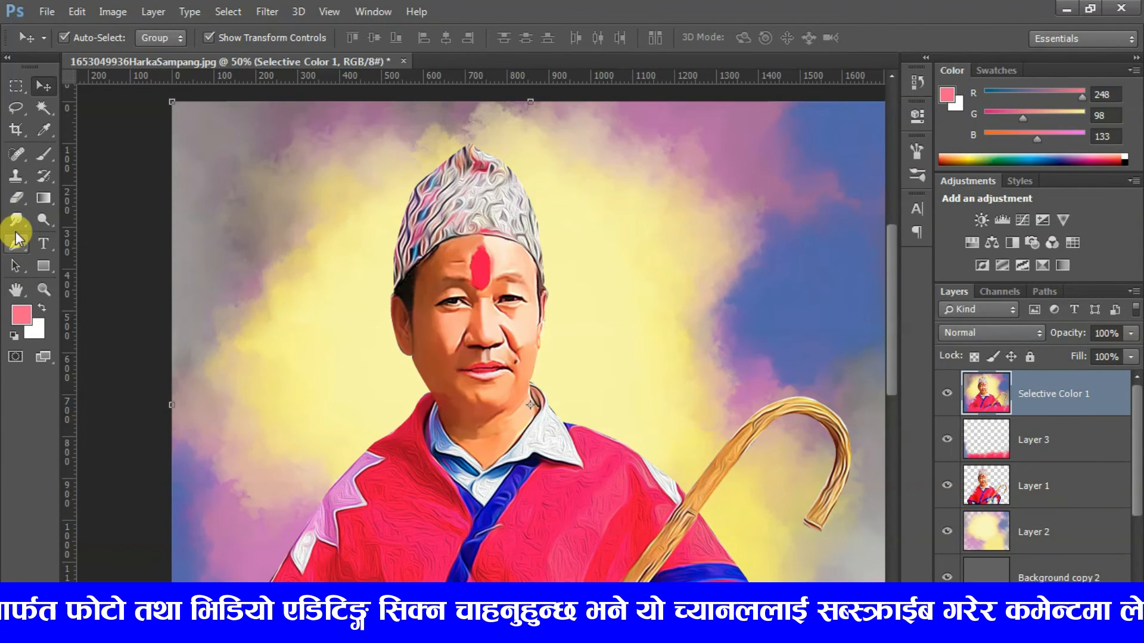
Darken the cane, clothing and face edges with the Burn tool on midtones at 50% exposure.
right_click(47, 223)
click(100, 234)
drag(697, 414, 610, 255)
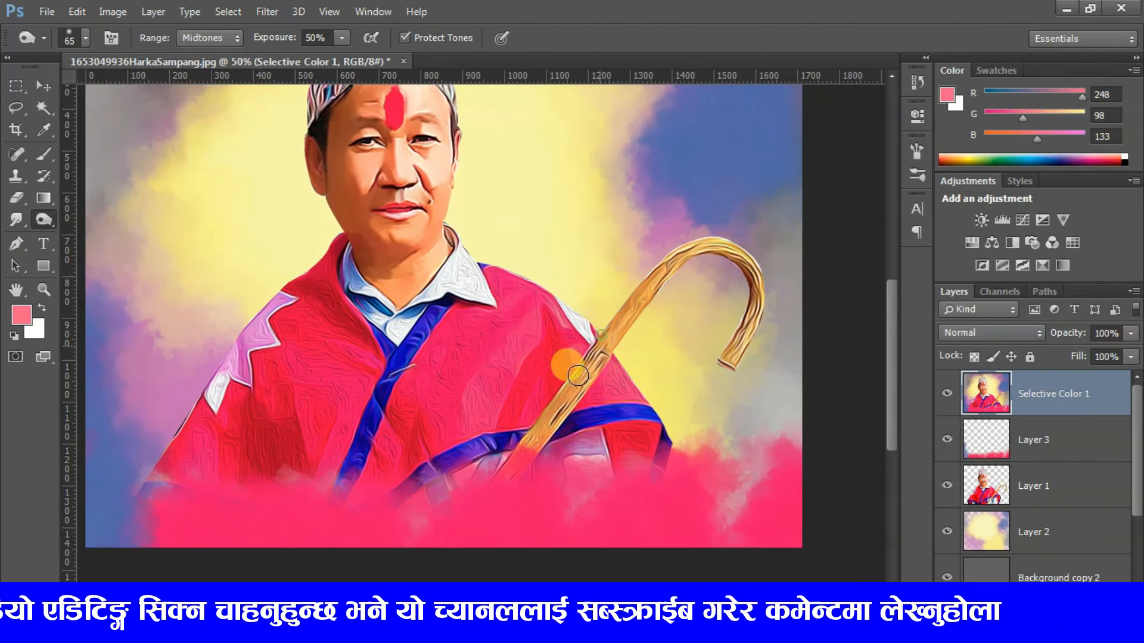
mouse_move(755, 332)
mouse_down()
mouse_move(738, 265)
mouse_move(614, 324)
mouse_move(702, 251)
mouse_up()
drag(457, 280, 512, 420)
mouse_move(466, 170)
mouse_down()
mouse_move(485, 204)
mouse_move(429, 158)
mouse_move(493, 212)
mouse_move(471, 159)
mouse_move(410, 211)
mouse_move(395, 199)
mouse_move(377, 226)
mouse_move(445, 141)
mouse_move(494, 202)
mouse_up()
drag(443, 174, 384, 204)
key(ctrl+plus)
key(ctrl+plus)
key(ctrl+minus)
key(ctrl+minus)
key(ctrl+minus)
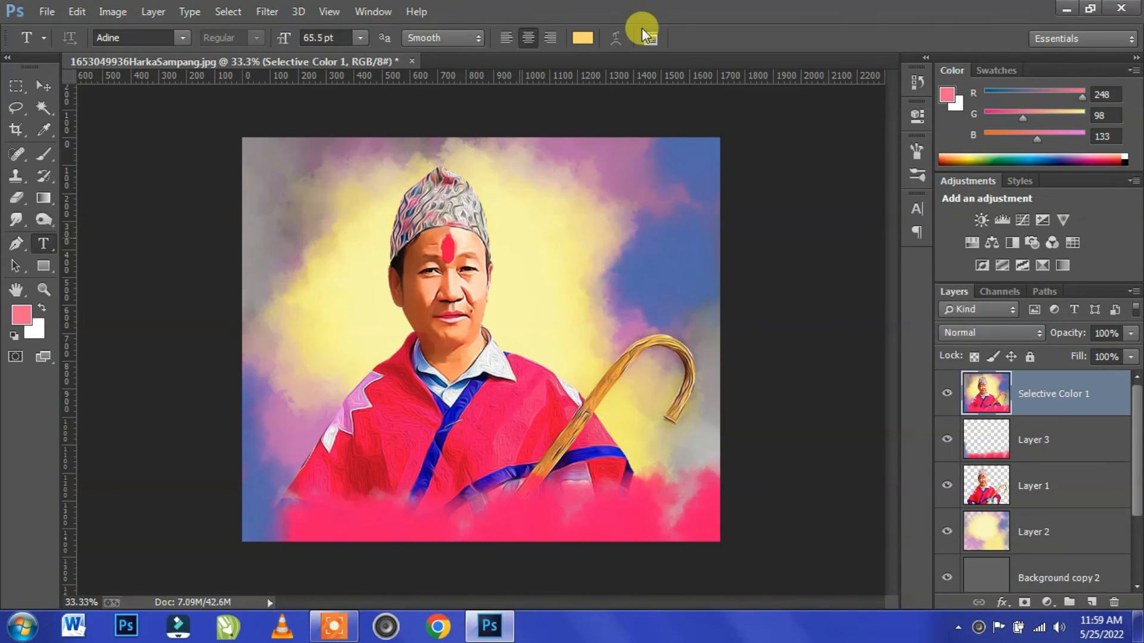
Set the text colour to orange (RGB 255, 180, 0) and enter the portrait subject's name across the lower part of the robe.
click(582, 42)
drag(861, 326, 954, 284)
click(1072, 282)
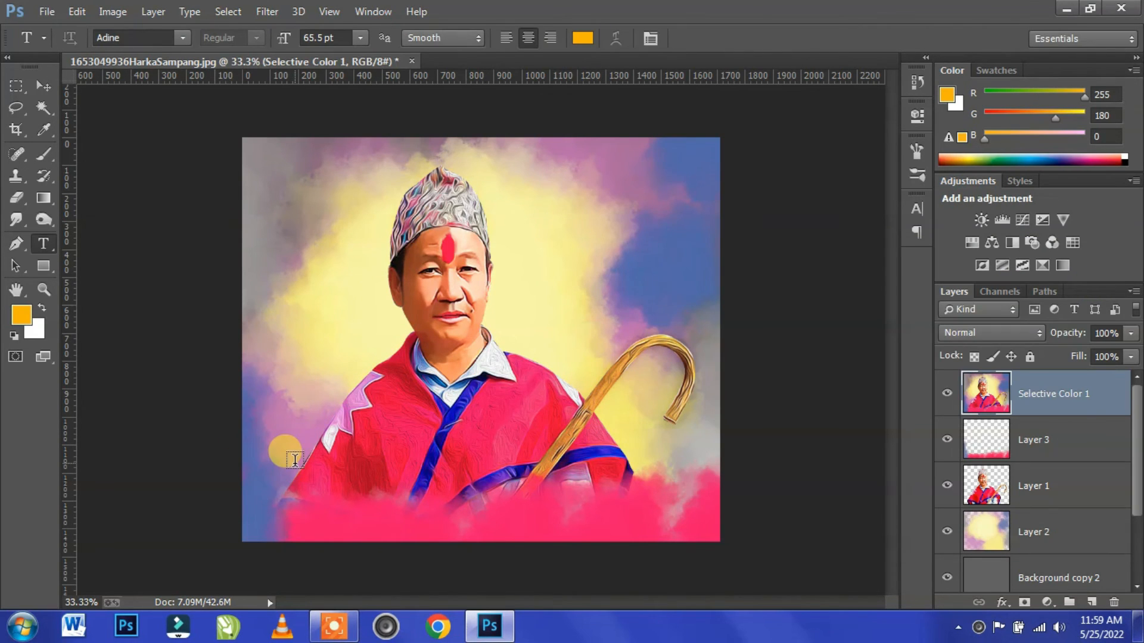
click(304, 462)
text(ar)
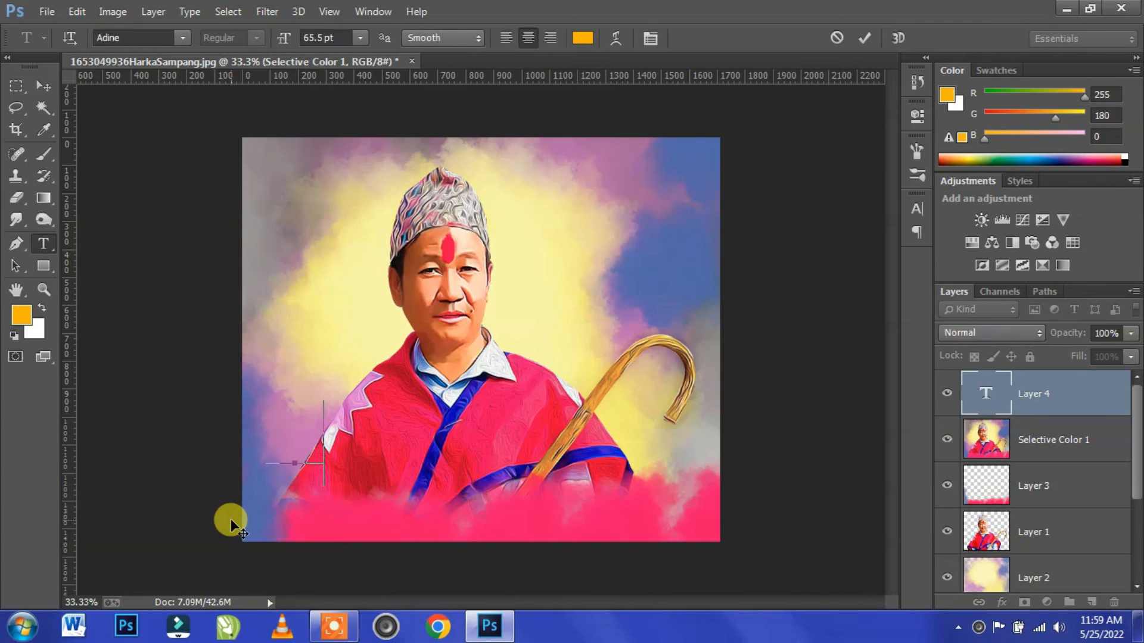
text( ;fDk)
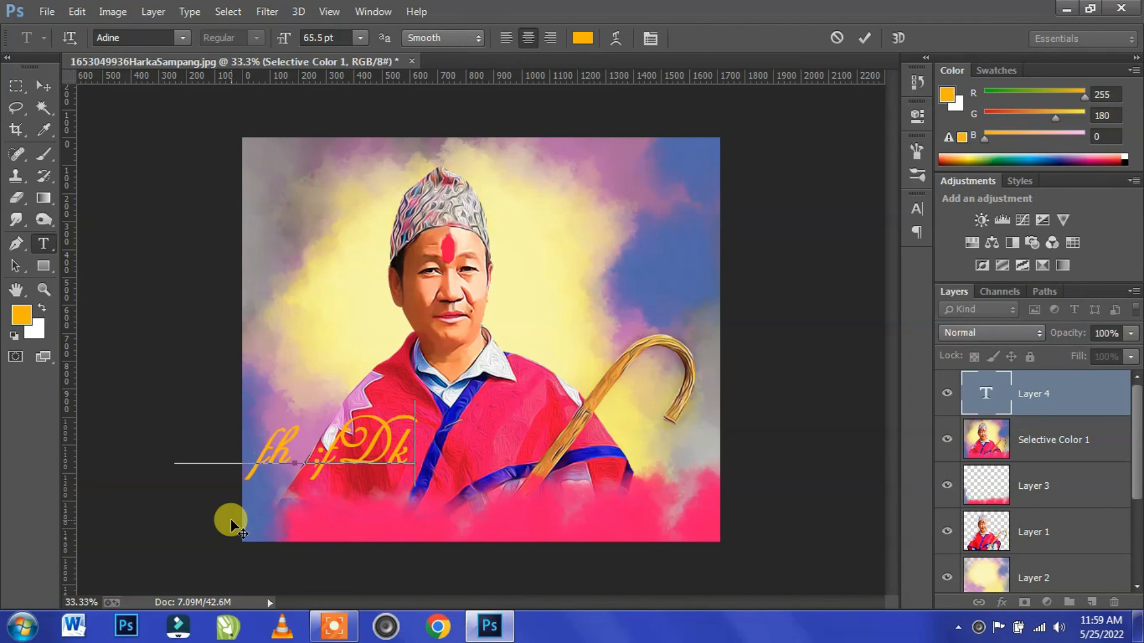
text(fË)
Change the name text's font to Ganesh and re-enter its last character in that font.
key(ctrl+a)
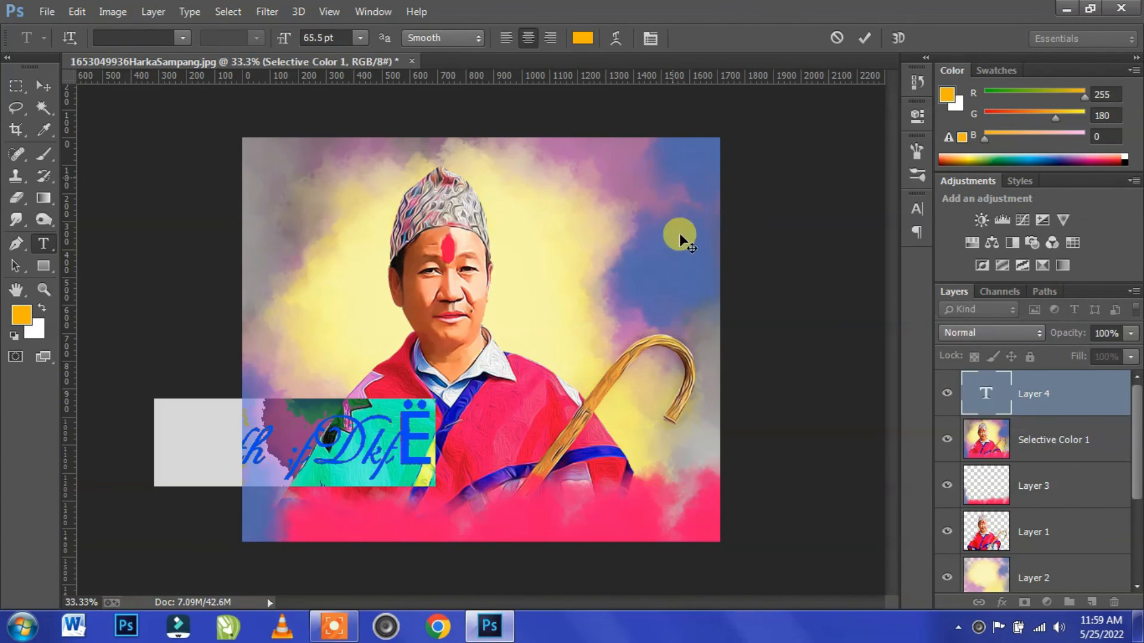
click(918, 209)
text(Ganesh)
key(Return)
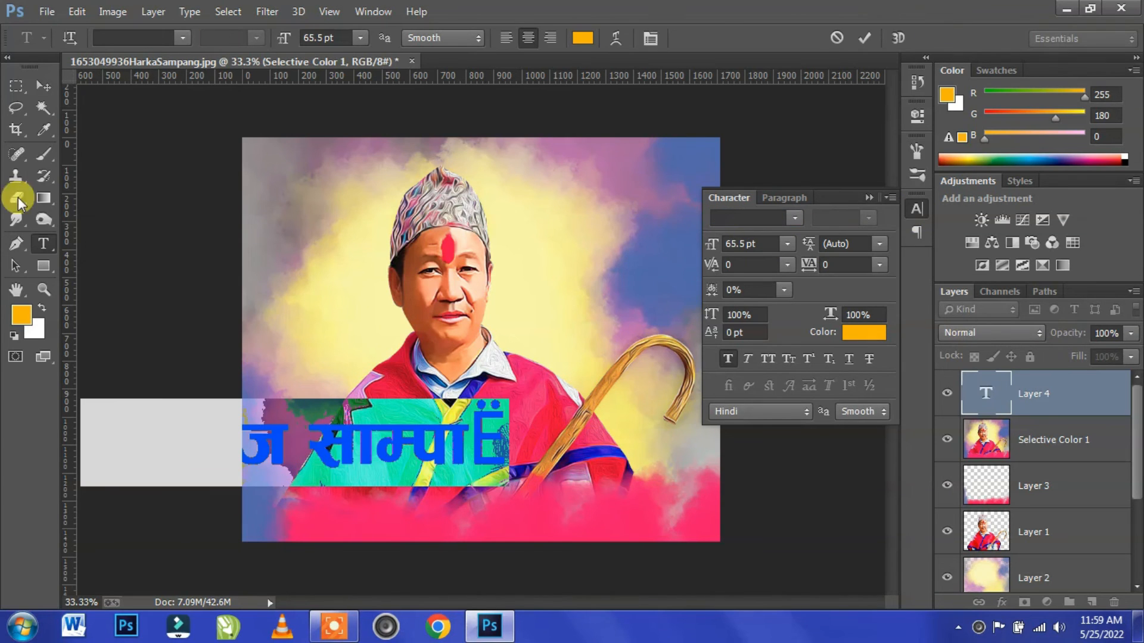
key(Right)
key(BackSpace)
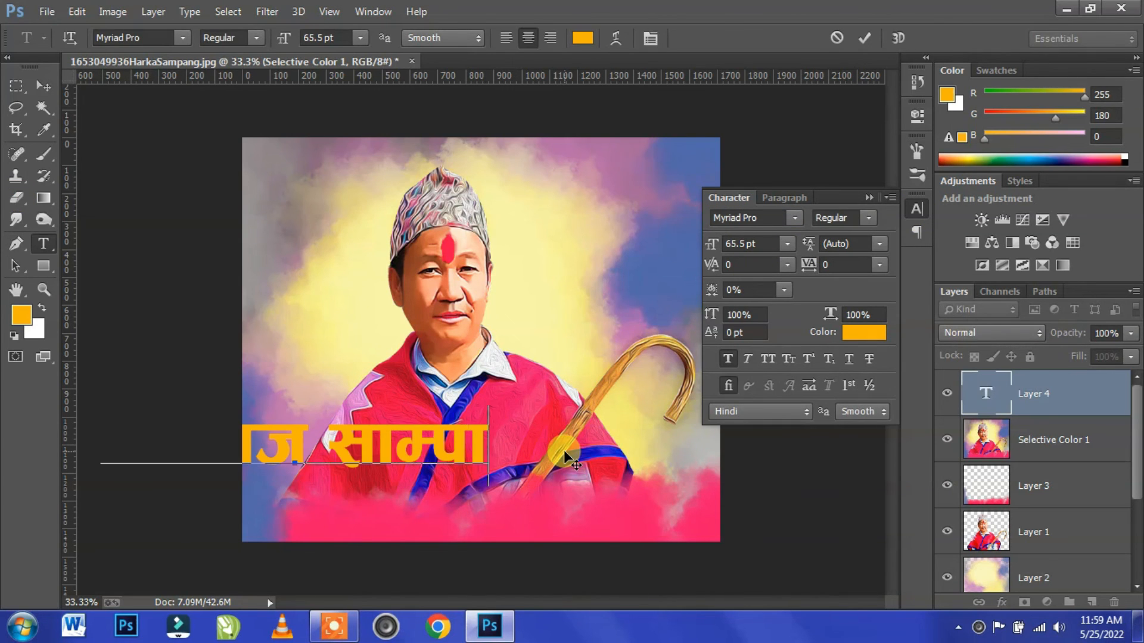
text(·)
key(BackSpace)
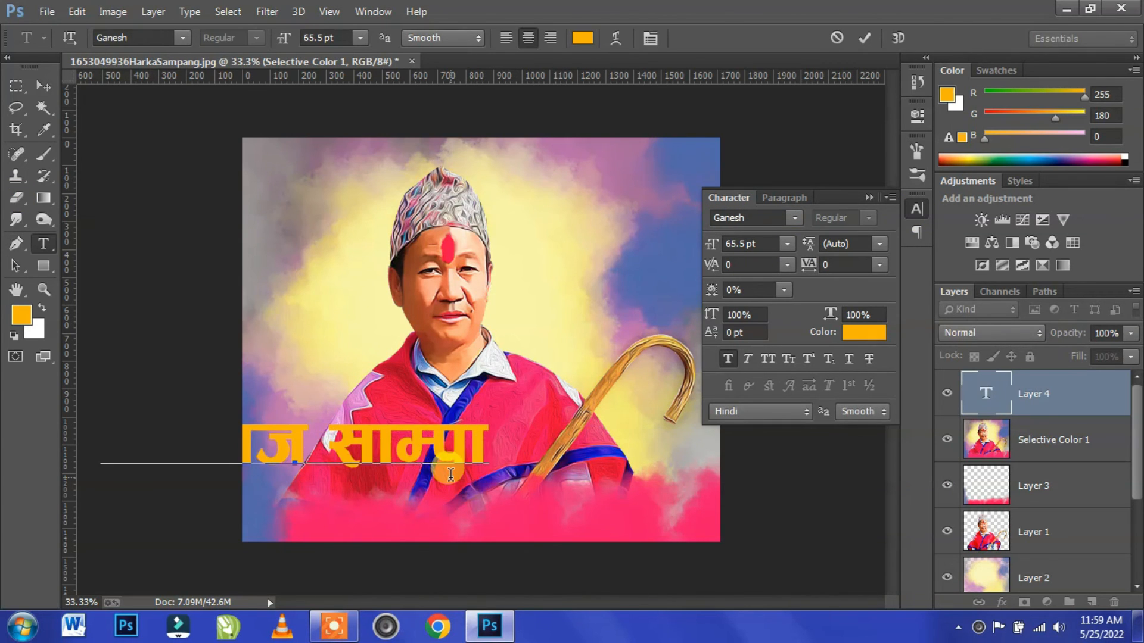
text(Ë)
Reduce the name text to 30 pt and place it over the pink clouds at the picture's lower edge.
key(ctrl+a)
click(766, 244)
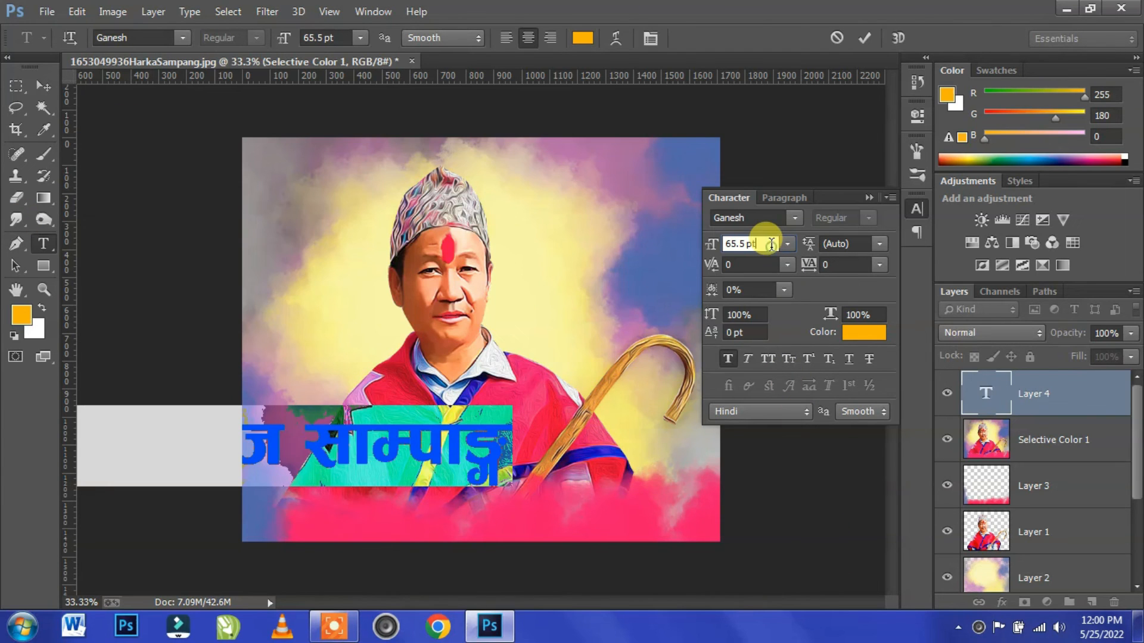
scroll(772, 248, down, 1)
click(544, 258)
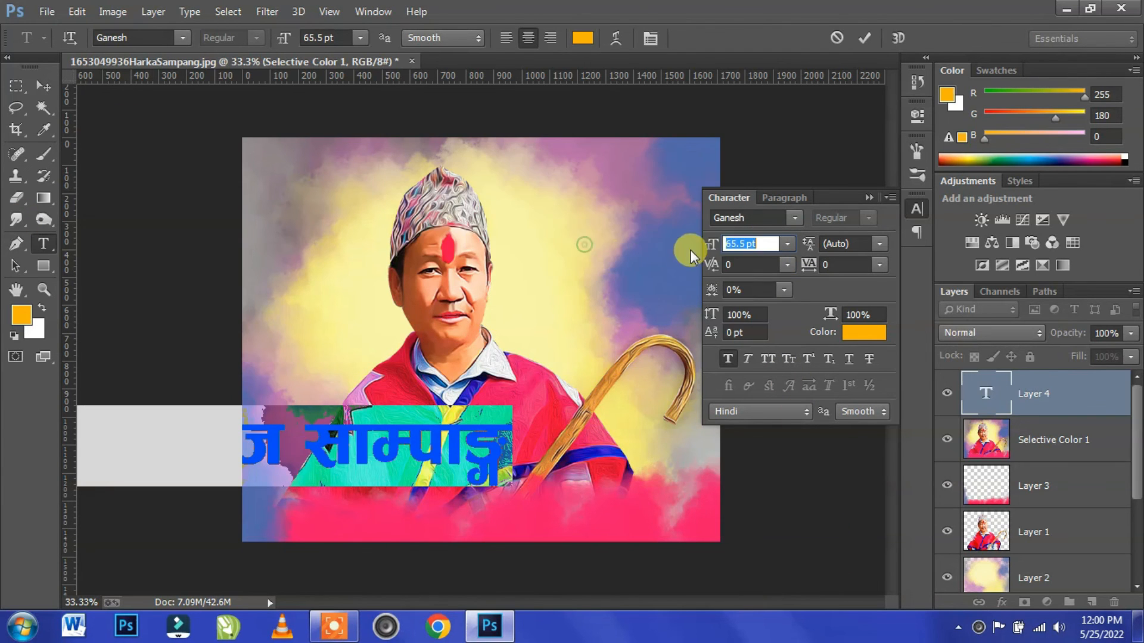
text(40)
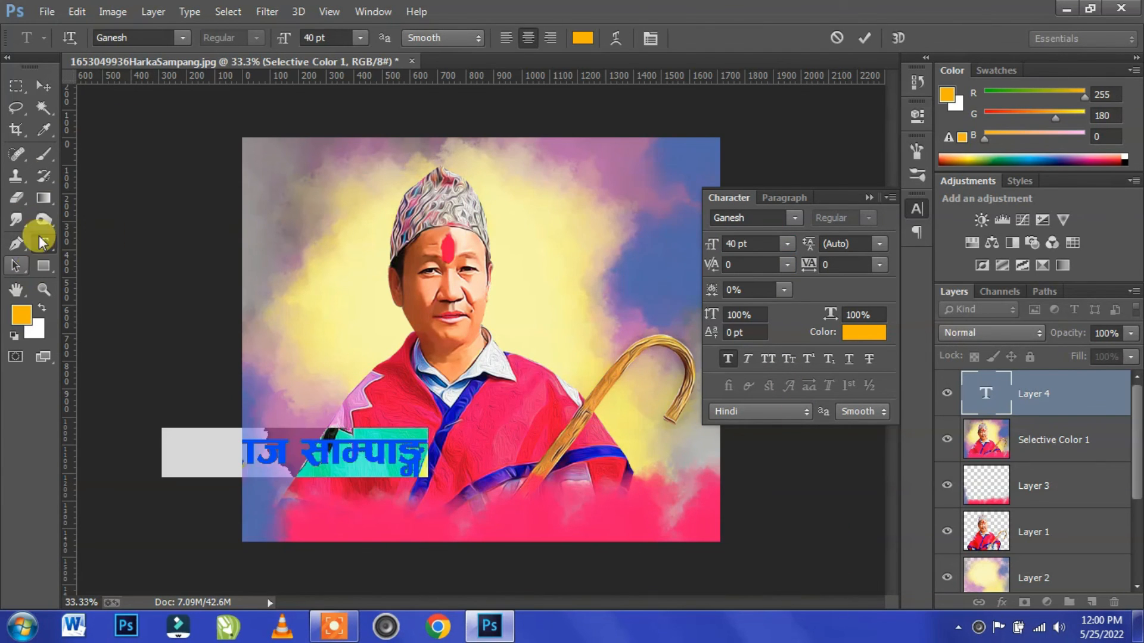
click(43, 86)
drag(386, 463, 456, 503)
click(752, 244)
key(Return)
Change the colour of the name text to white.
click(864, 332)
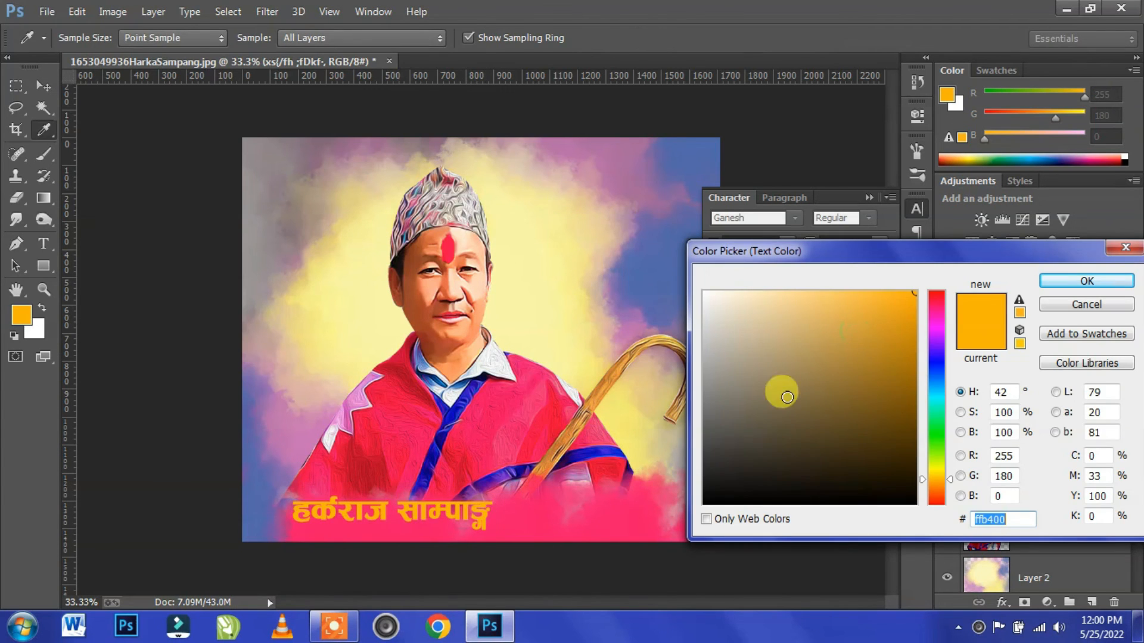
click(655, 228)
mouse_move(741, 330)
mouse_down()
mouse_move(733, 491)
mouse_move(669, 528)
mouse_move(641, 242)
mouse_up()
click(1086, 281)
Duplicate the name text beside the original, replace the copy's wording with the signature's first name, and set its font to Geovana.
key(v)
drag(465, 530, 638, 516)
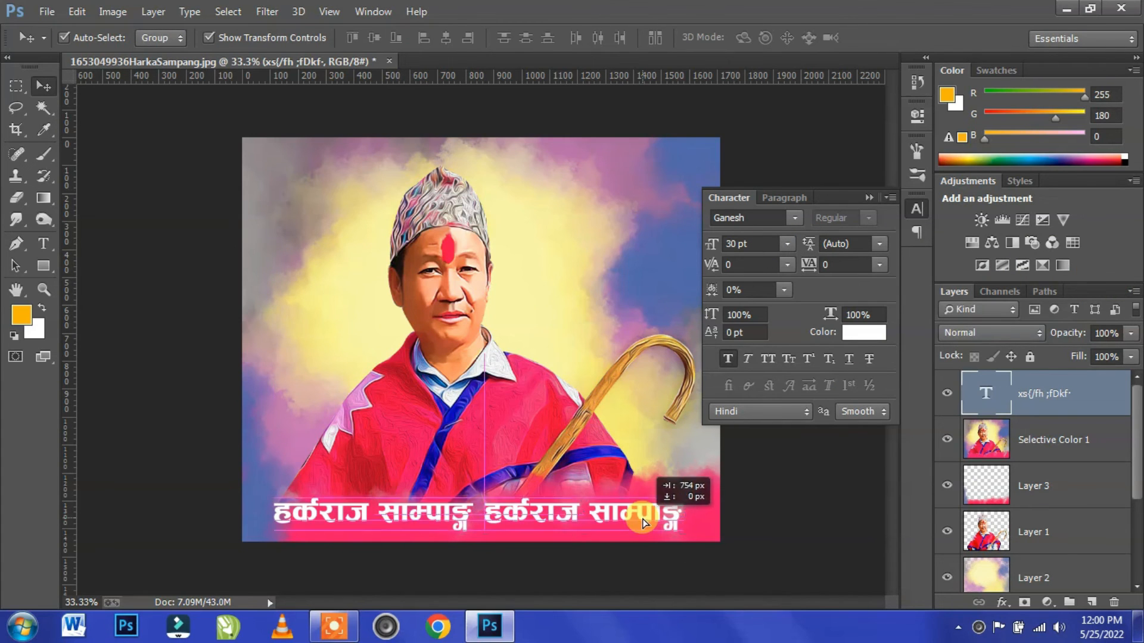
double_click(986, 394)
text(Milan)
key(ctrl+a)
click(794, 218)
click(910, 386)
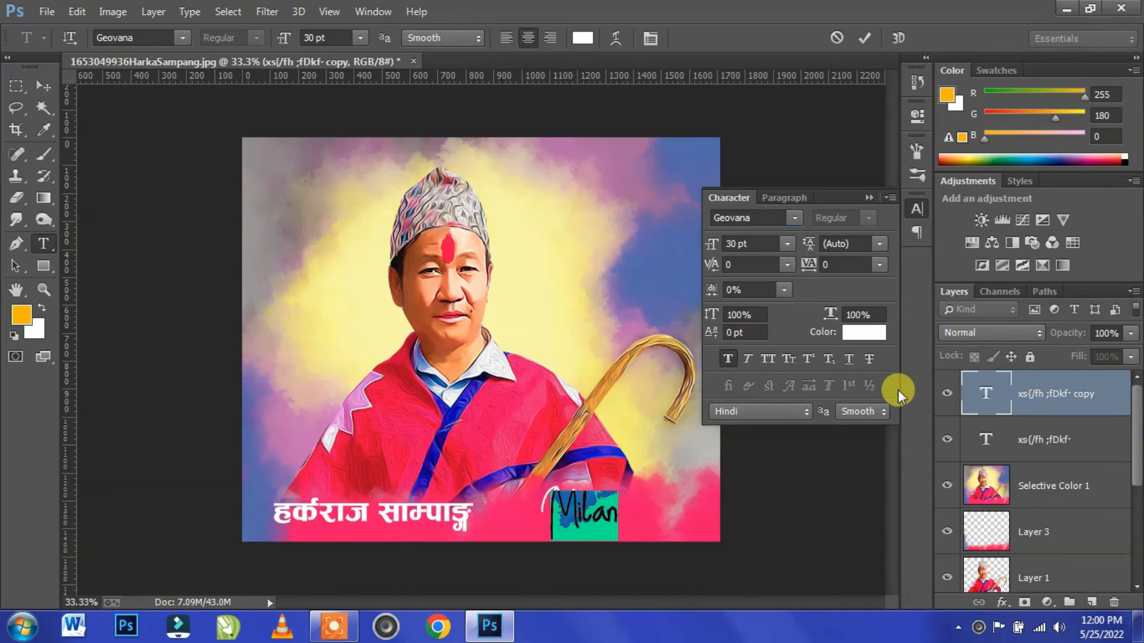
Colour the signature black, enlarge it slightly, rotate it about -19° and place it below the cane at the picture's lower right.
click(853, 327)
click(1087, 282)
click(43, 85)
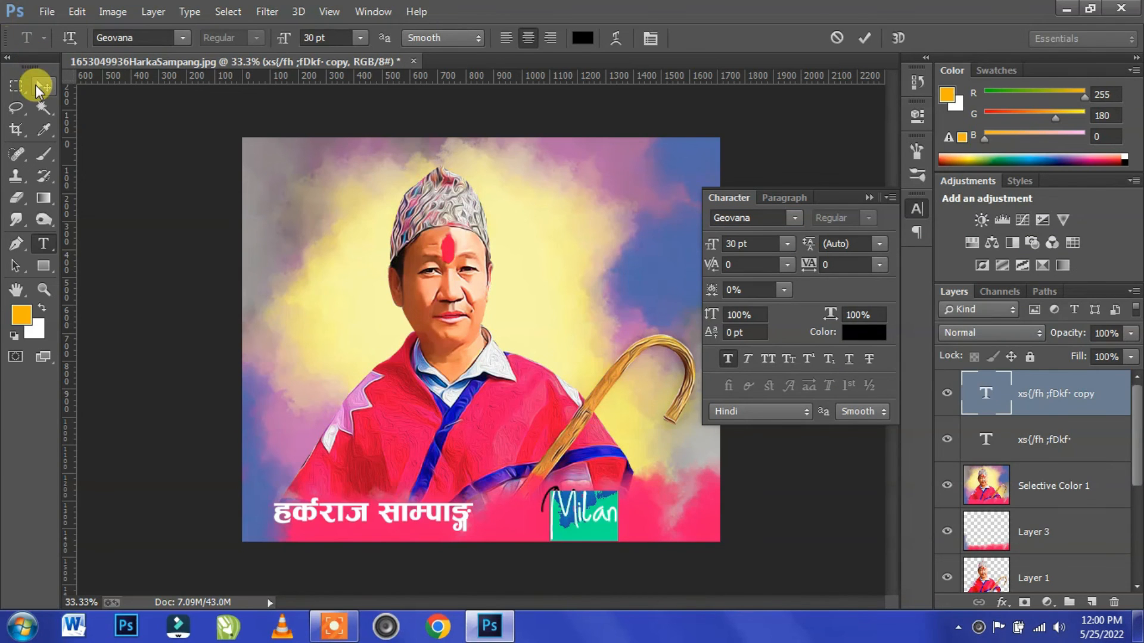
drag(602, 508, 668, 490)
mouse_move(695, 453)
mouse_down()
mouse_move(682, 432)
mouse_move(686, 442)
mouse_up()
drag(675, 481, 665, 457)
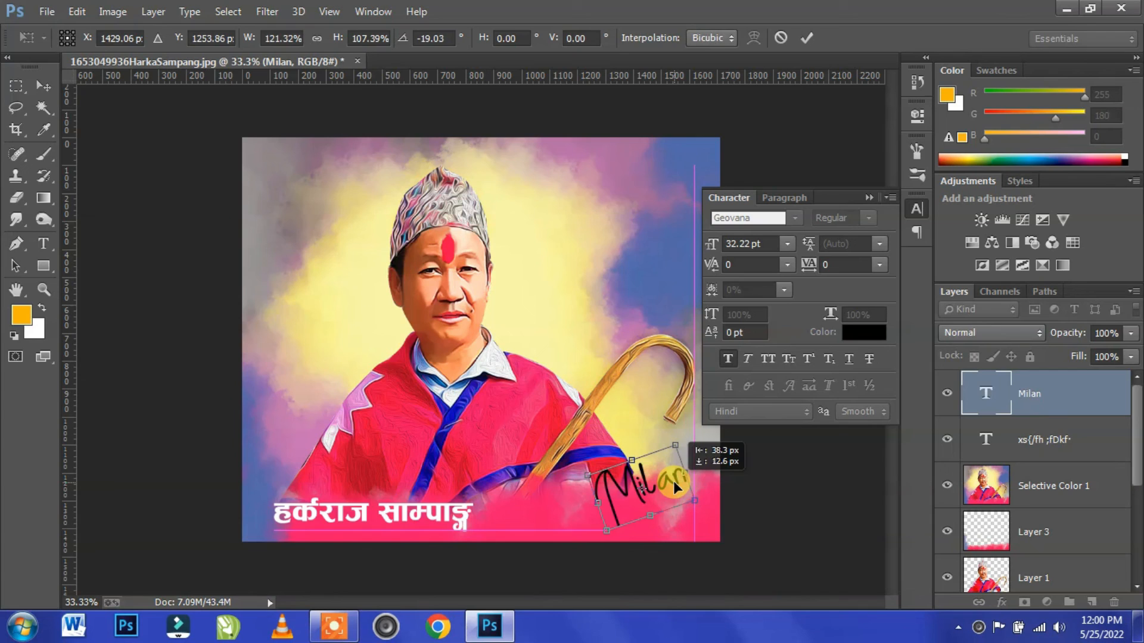
key(Return)
Merge the signature and name text layers with the Selective Color 1 layer.
click(797, 506)
click(420, 517)
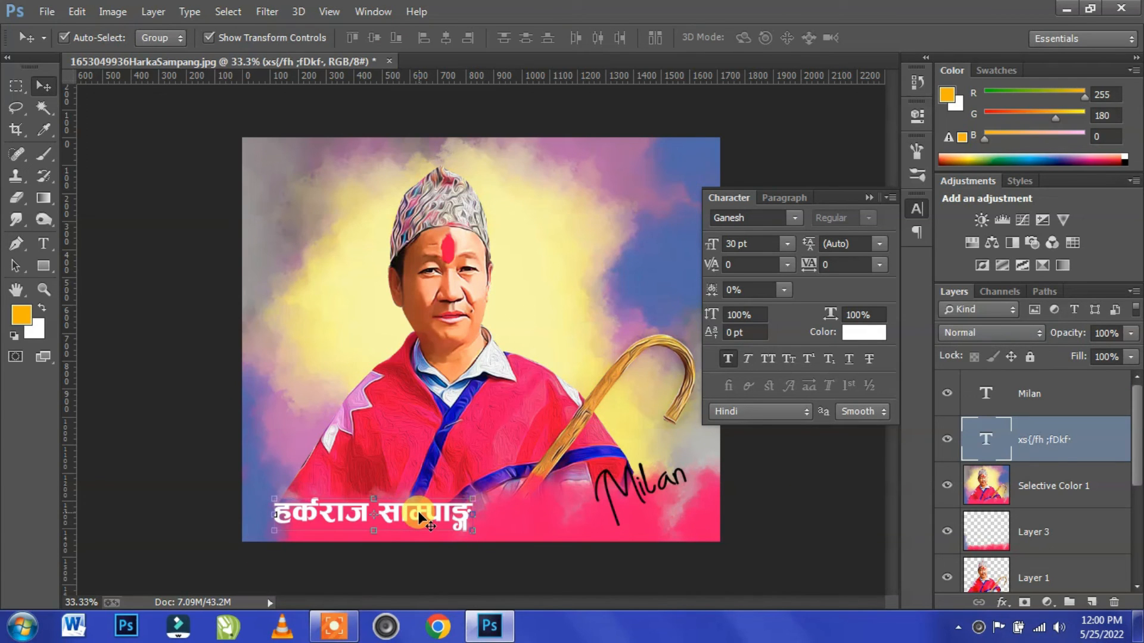
click(867, 198)
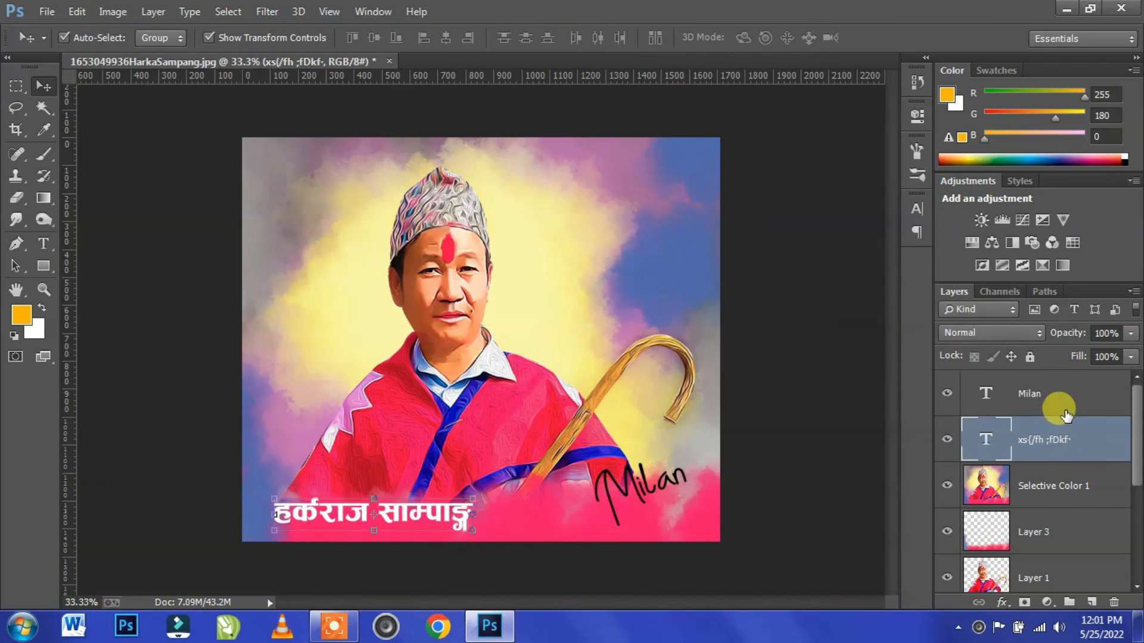
ctrl+click(1059, 408)
ctrl+click(1054, 488)
key(ctrl+e)
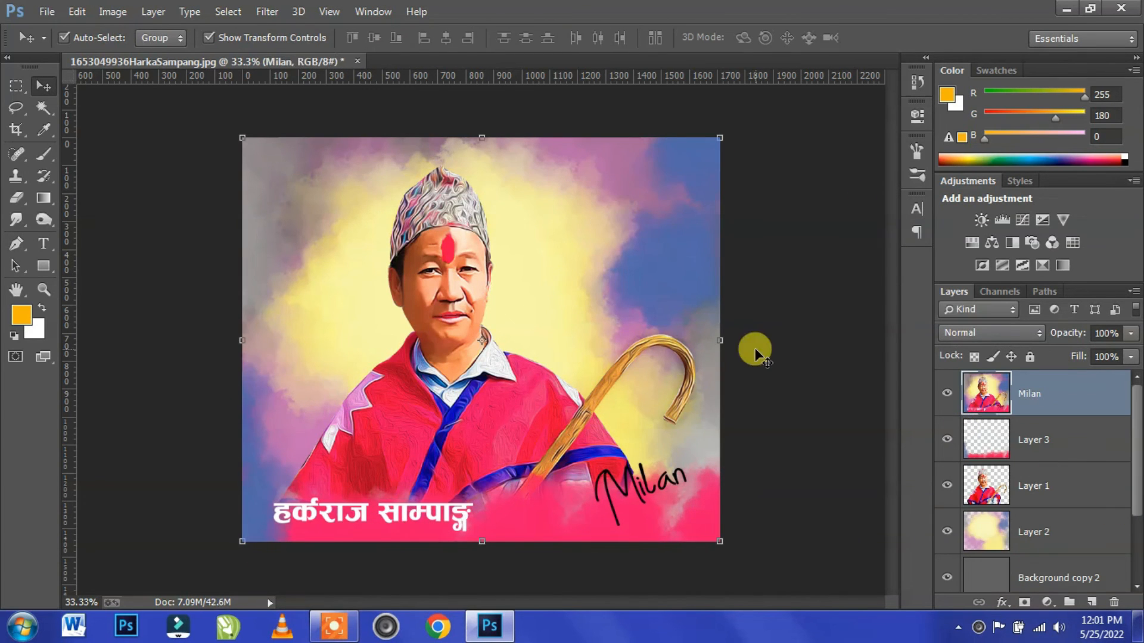
Apply Levels to the merged layer with the black input level at 13.
key(ctrl+l)
drag(790, 406, 797, 410)
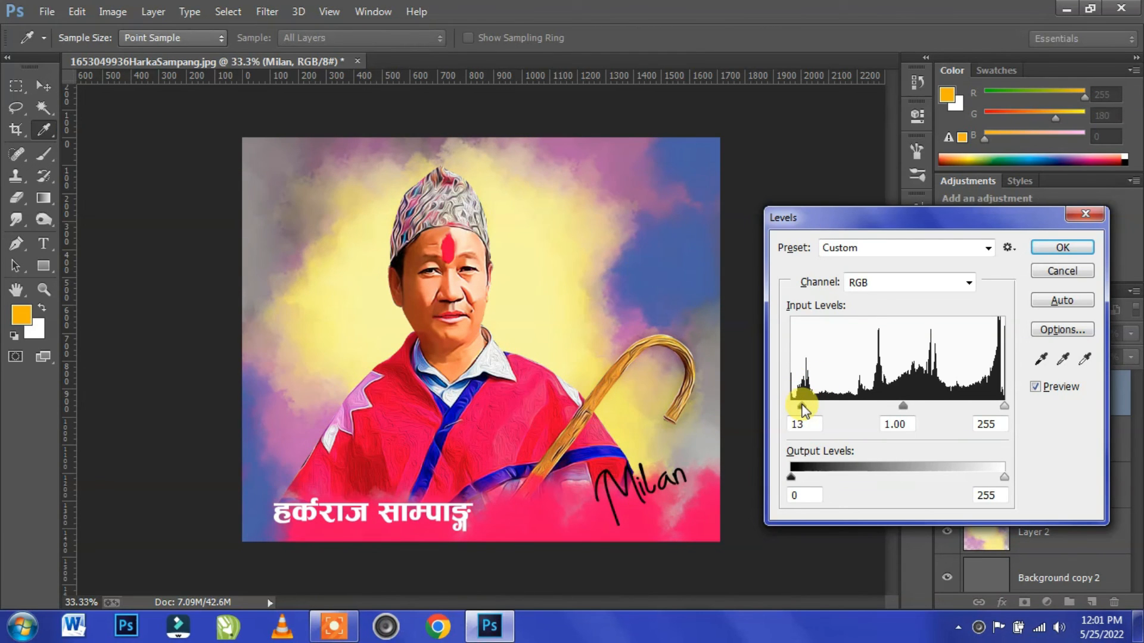
key(Return)
key(v)
click(788, 324)
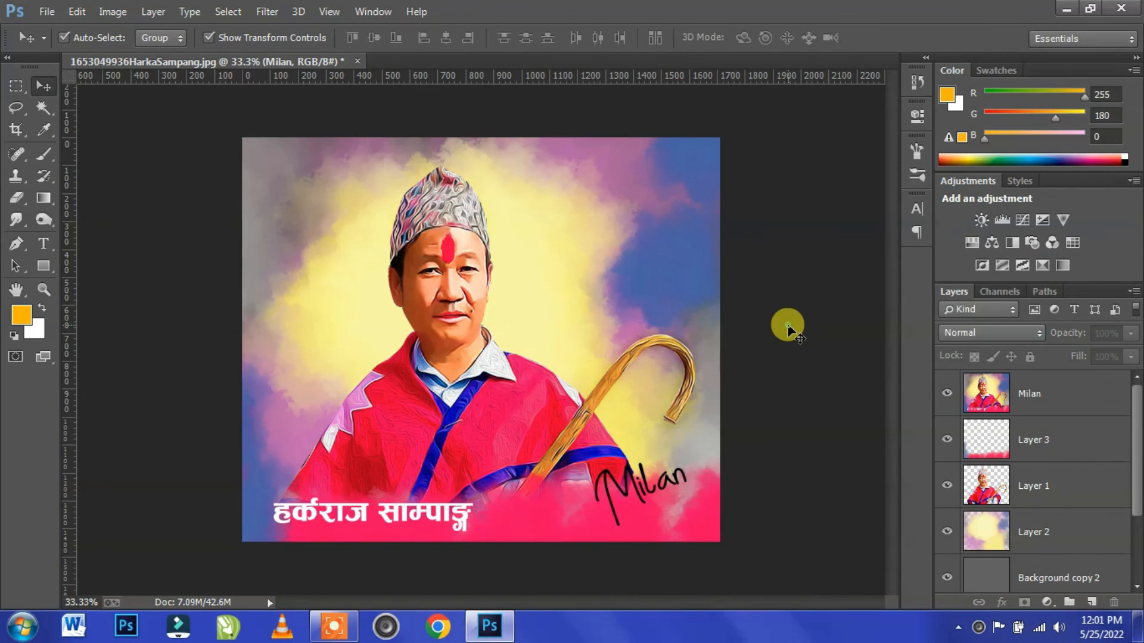